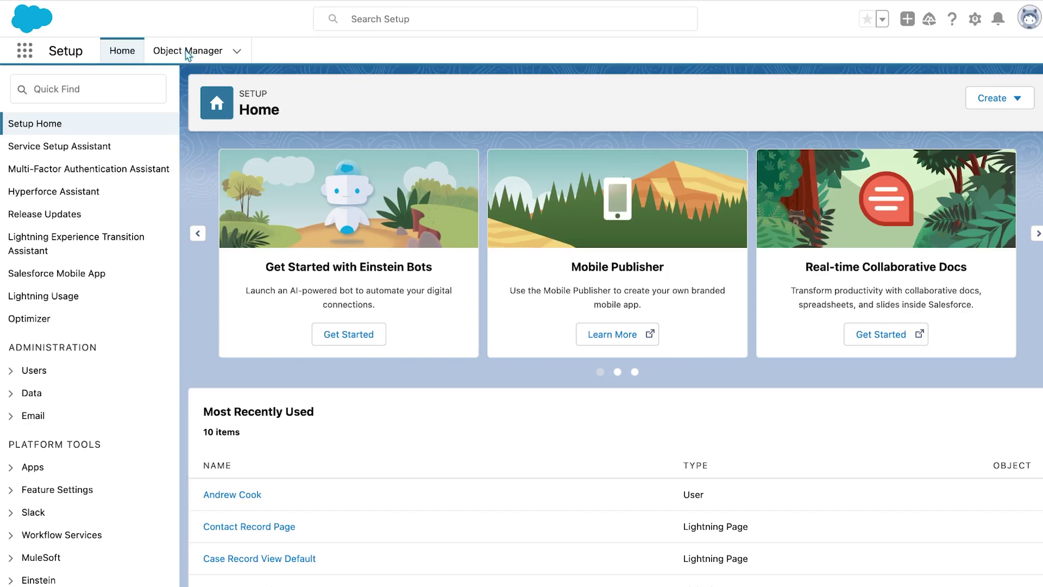
Start a new custom object from Object Manager's Create menu
left_click(183, 54)
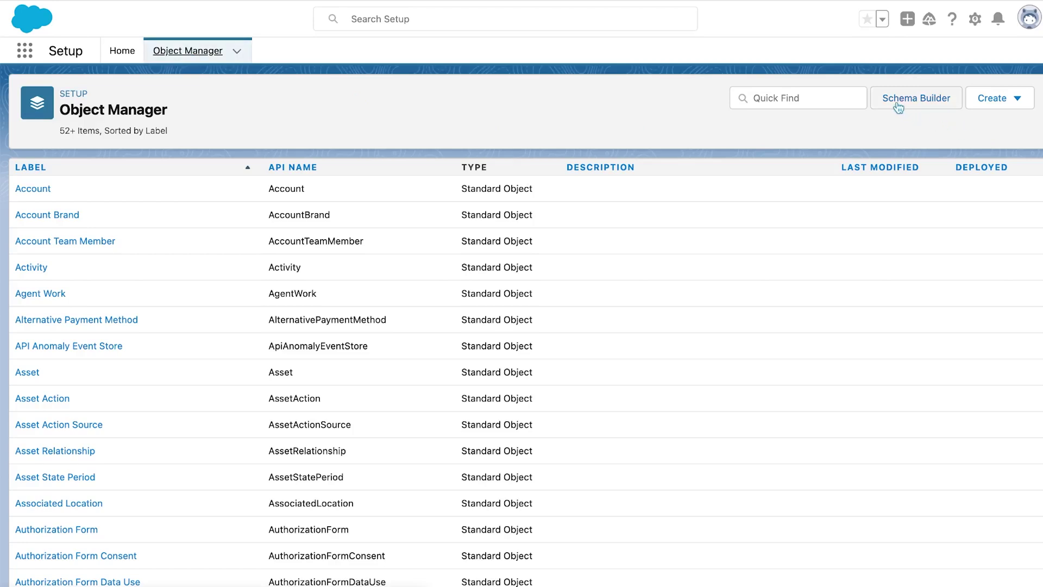
left_click(995, 104)
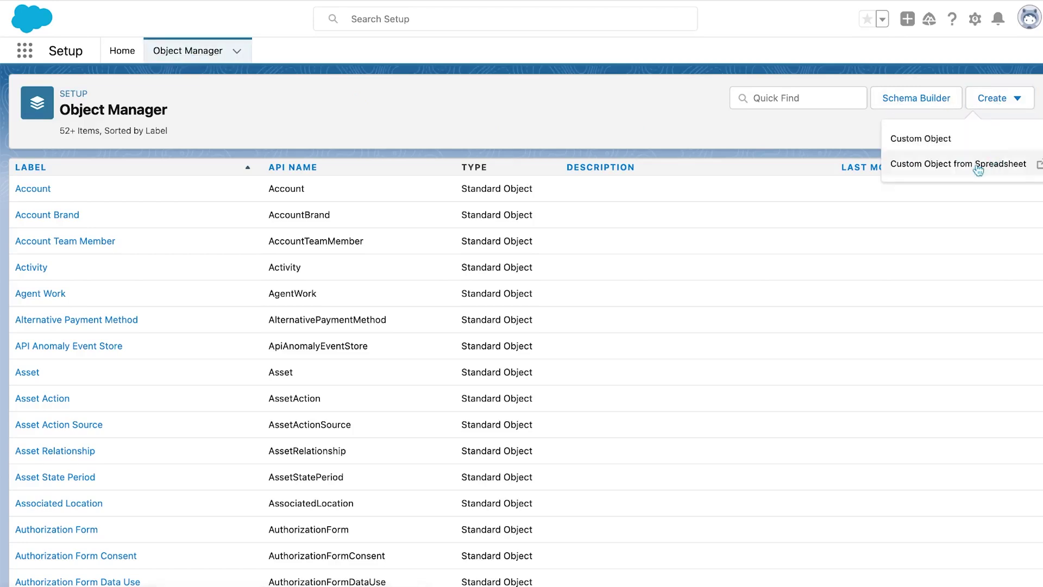
left_click(921, 141)
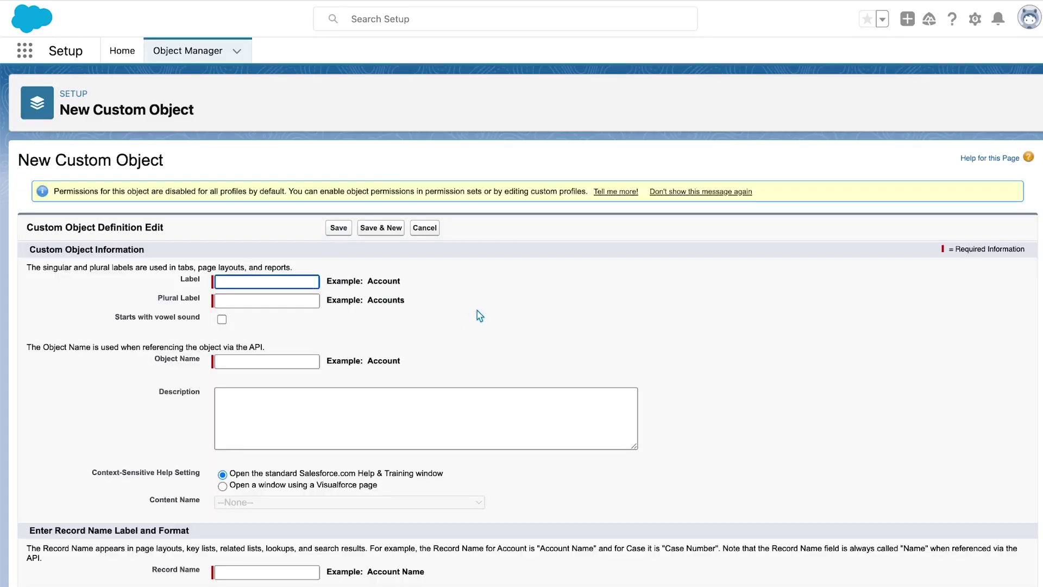
Name the new object with label Course and plural label Courses
type("Course")
left_click(514, 344)
left_click(289, 300)
type("Courses")
left_click(376, 334)
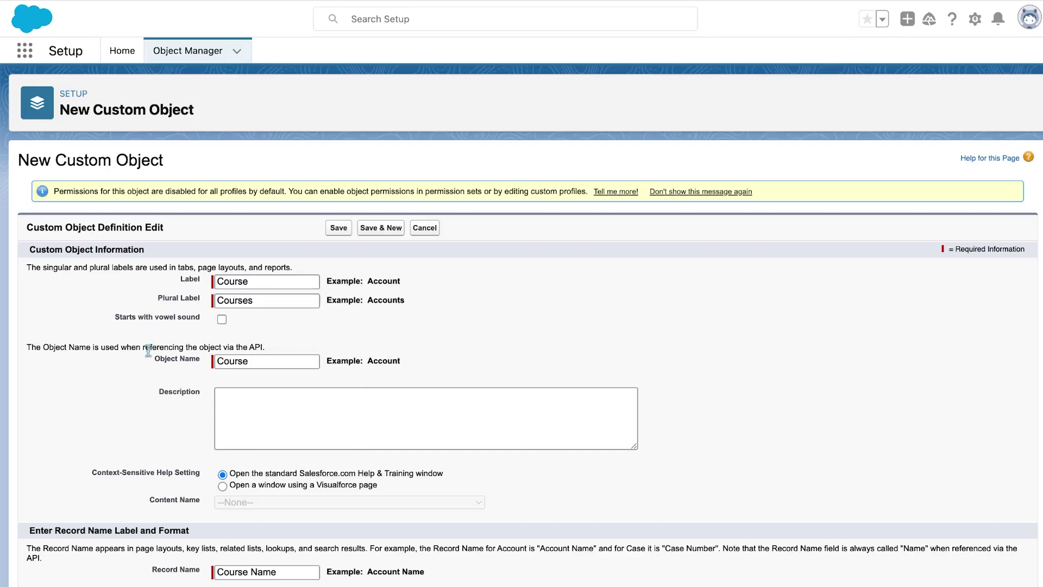
Enable reports, activities and search for Course, then Save & New
scroll(148, 351, "down", 5)
left_click(66, 382)
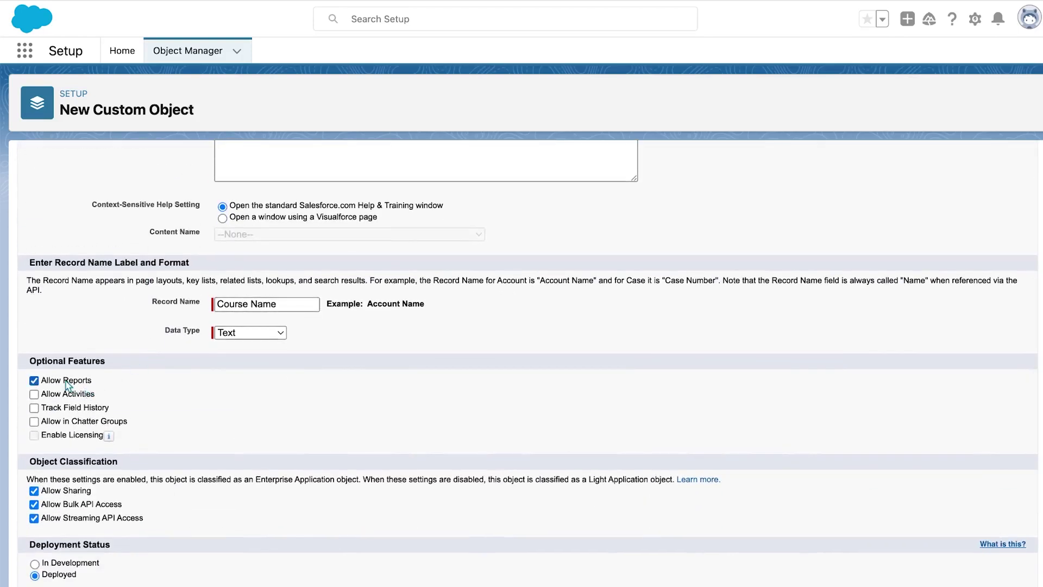
left_click(68, 395)
scroll(239, 403, "down", 1)
scroll(239, 403, "down", 3)
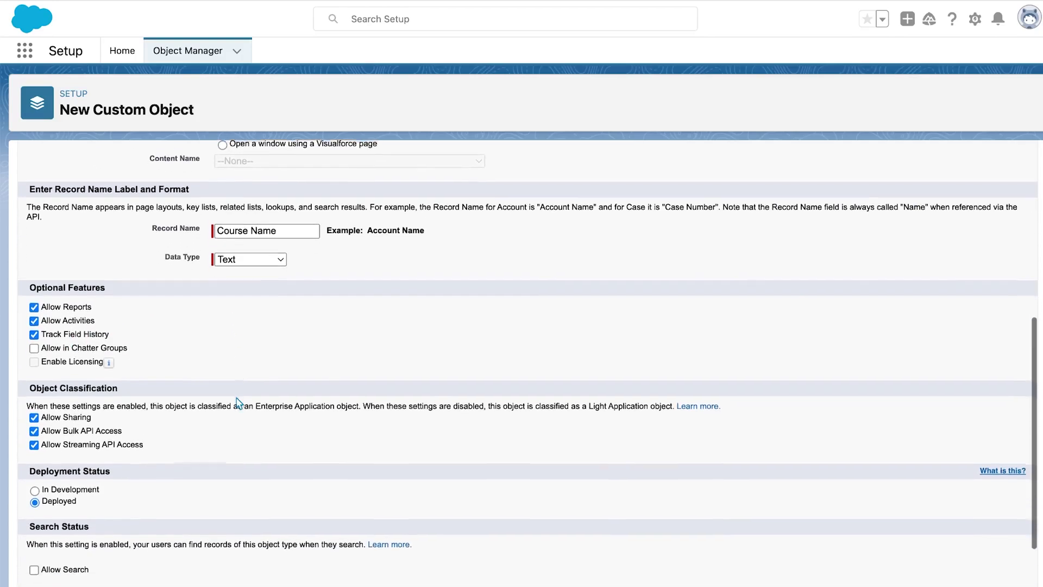
left_click(60, 484)
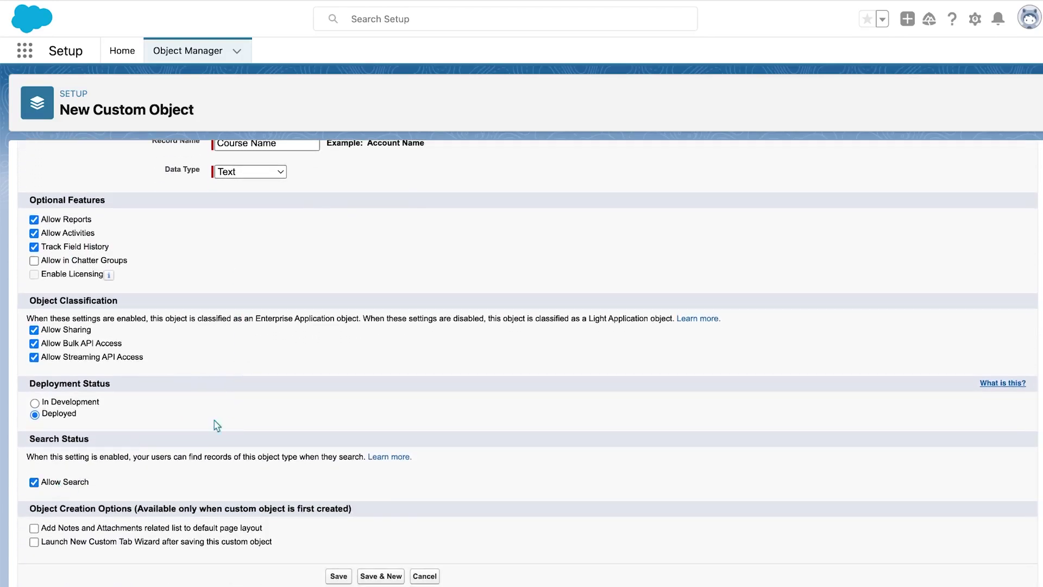
left_click(380, 577)
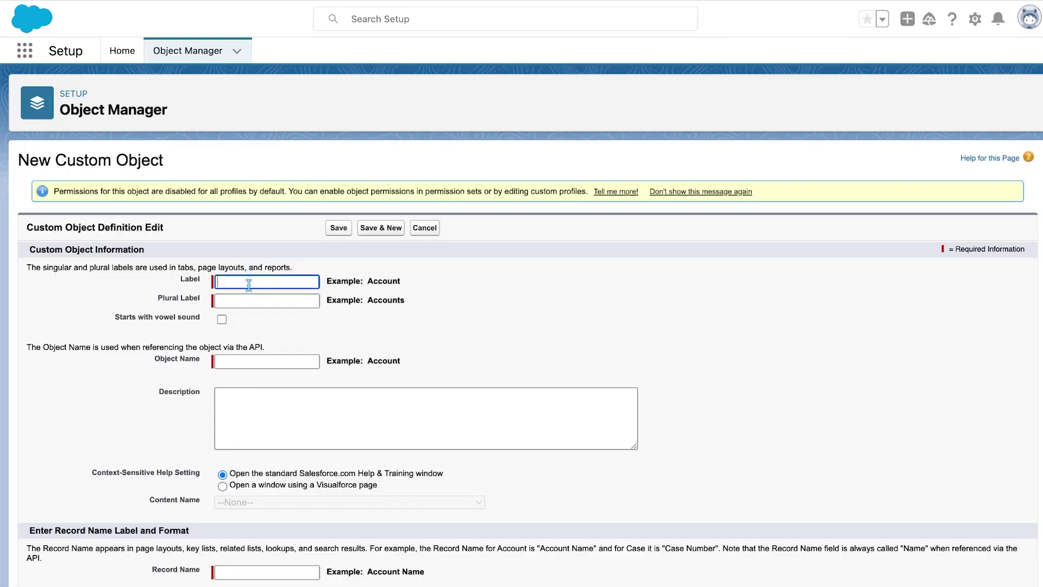
Label the next object Certification with plural label Certifications
type("Certification")
key("Tab")
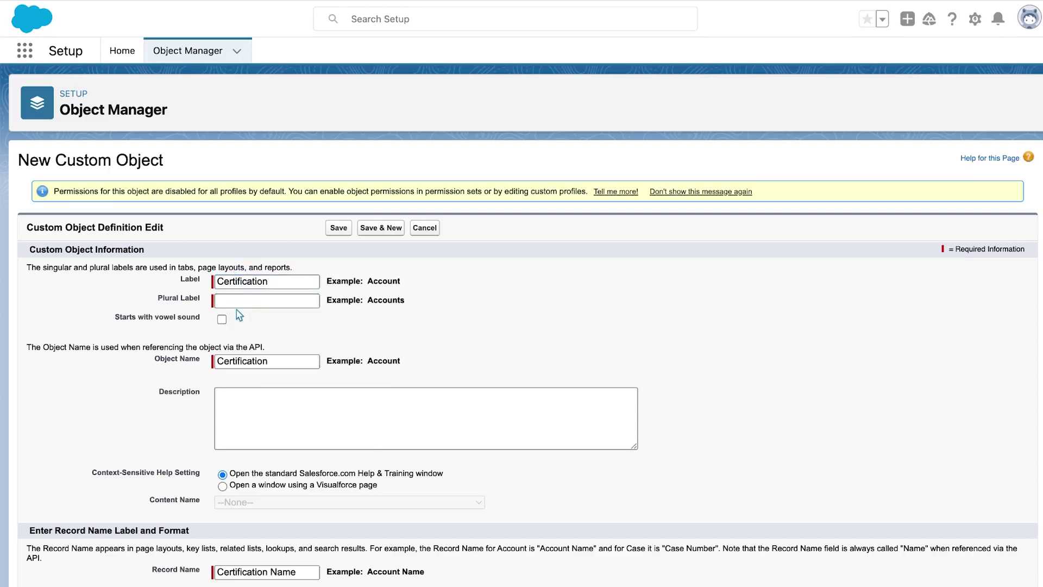
left_click(240, 301)
type("Certifications")
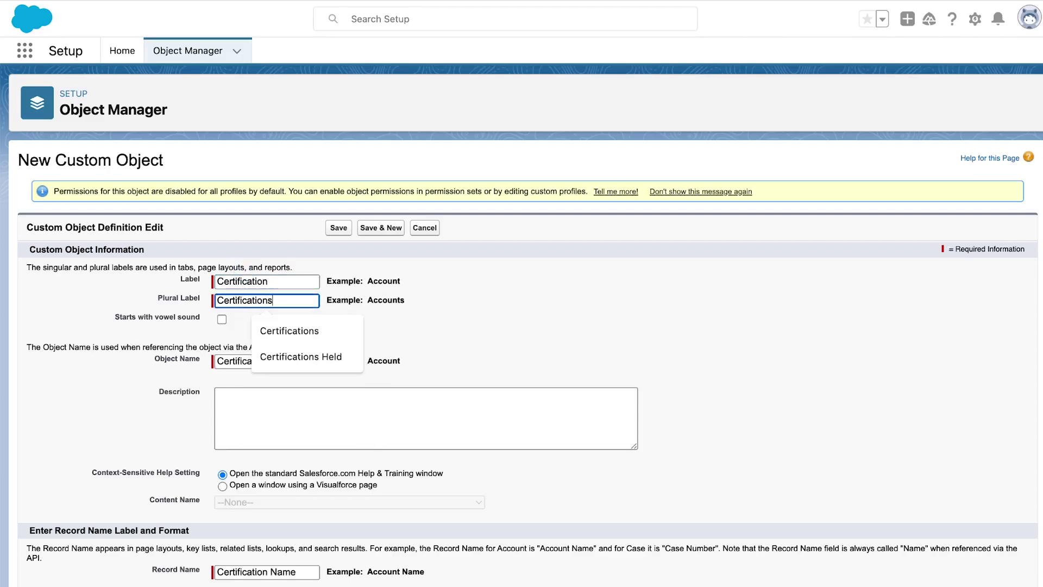
left_click(143, 298)
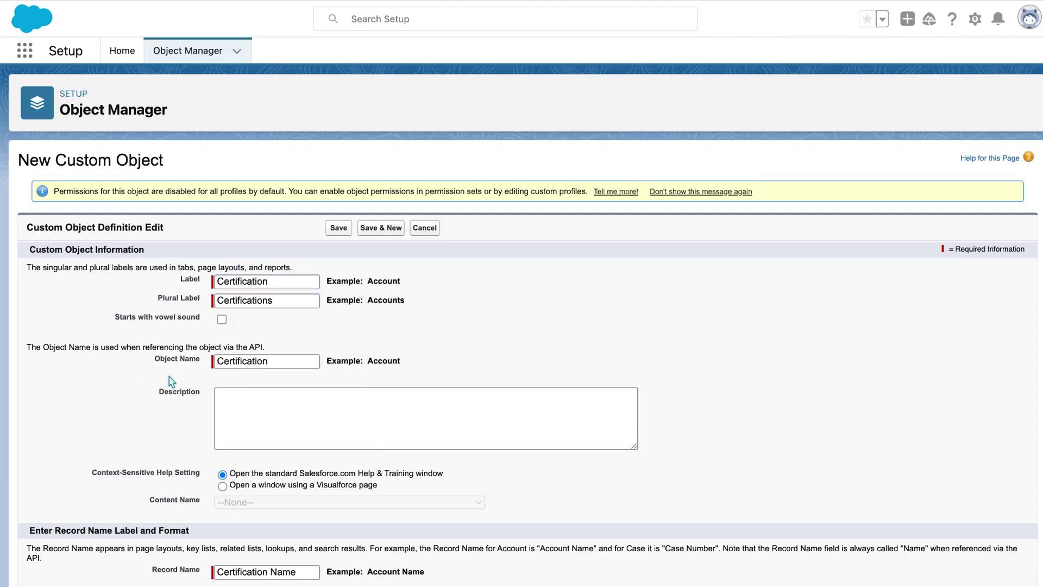
Enable reports, field history and search for Certification, then Save & New
scroll(169, 376, "down", 5)
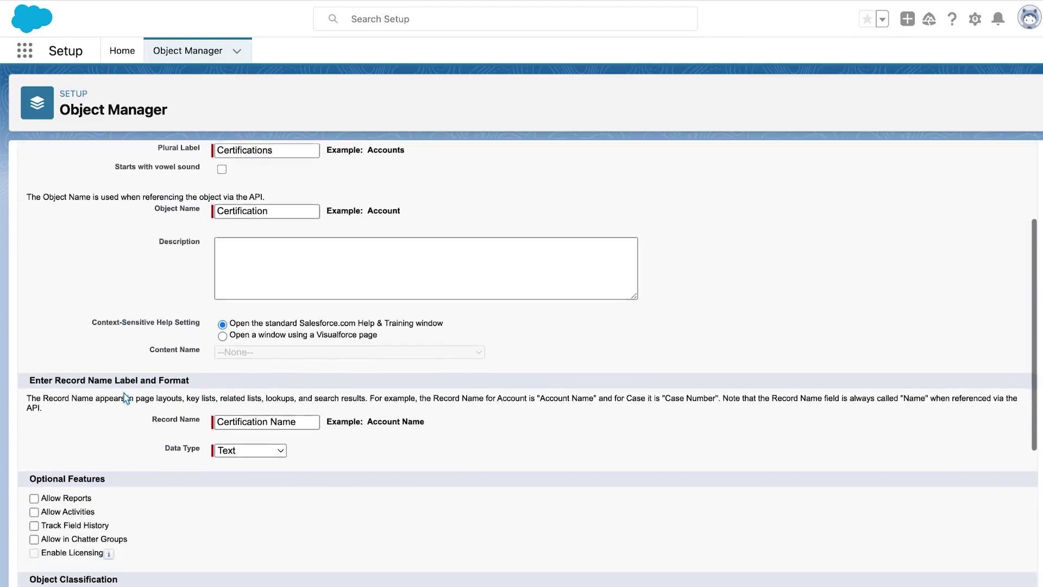
scroll(125, 398, "down", 3)
left_click(82, 411)
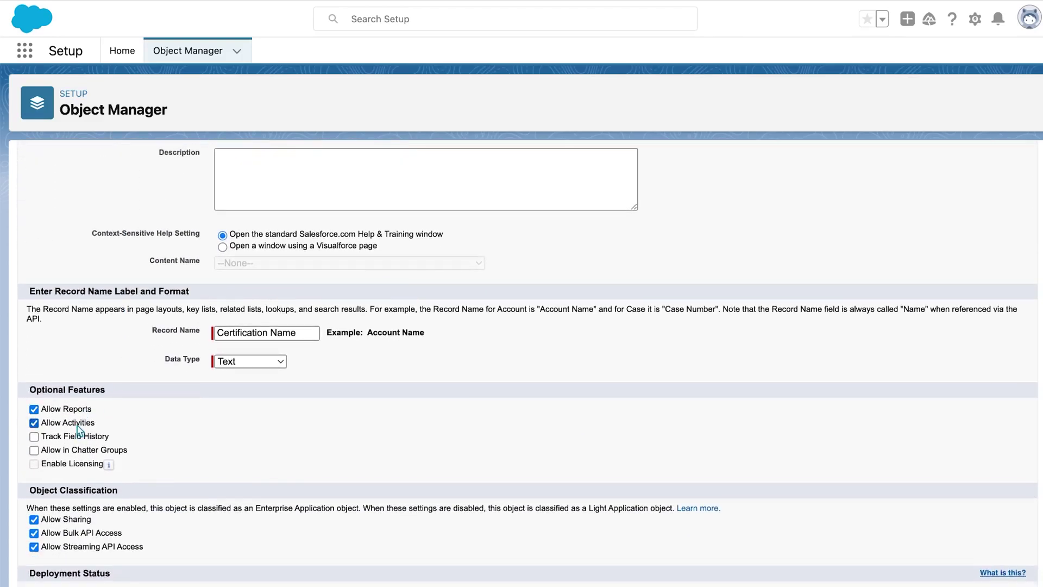
left_click(78, 436)
scroll(203, 433, "down", 3)
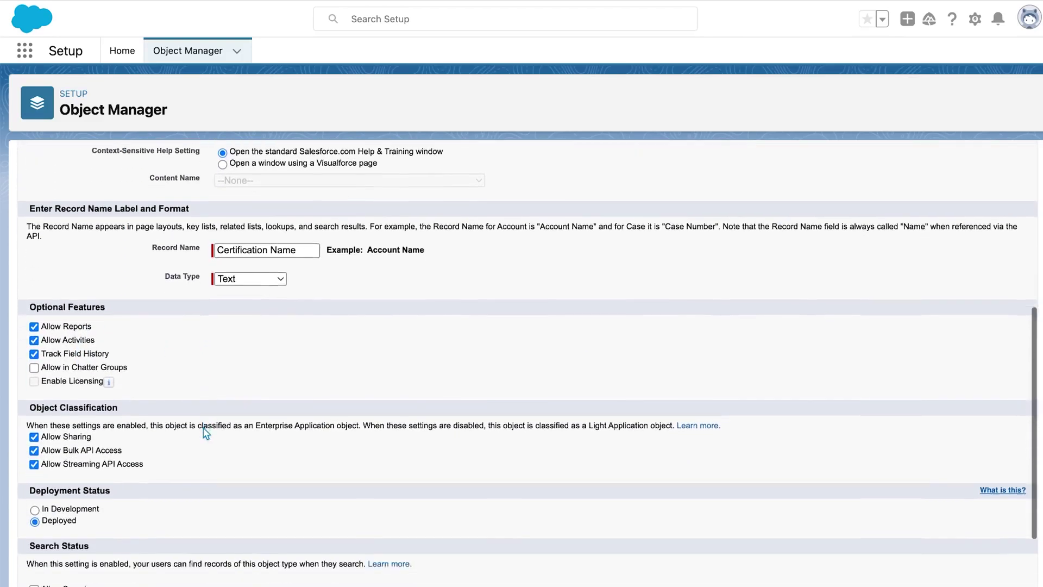
scroll(205, 433, "down", 2)
left_click(70, 524)
scroll(600, 444, "down", 3)
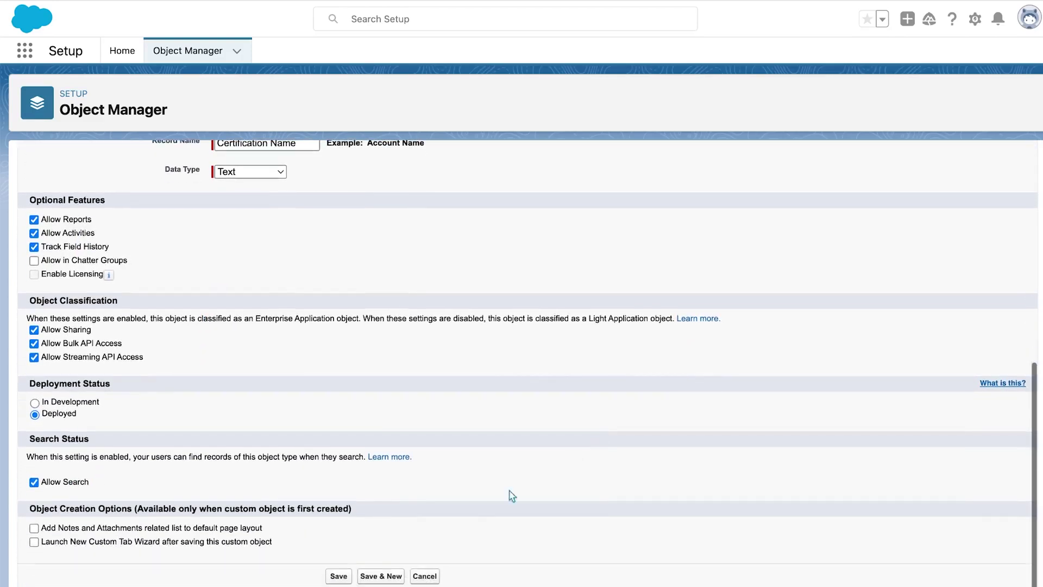
left_click(386, 577)
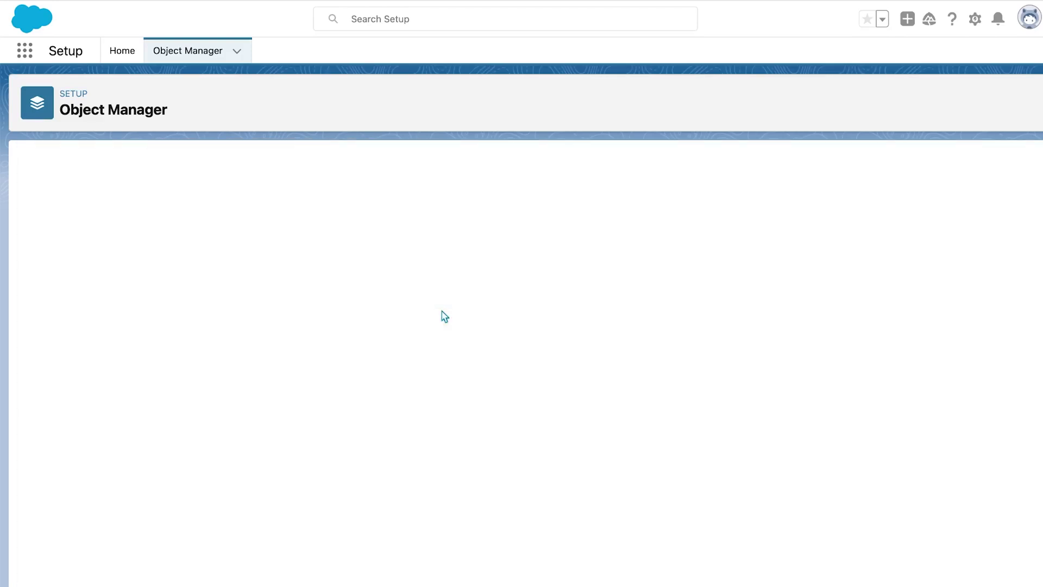
Create Certifications Held with activities, field history and search enabled, and save it
type("Certification Description")
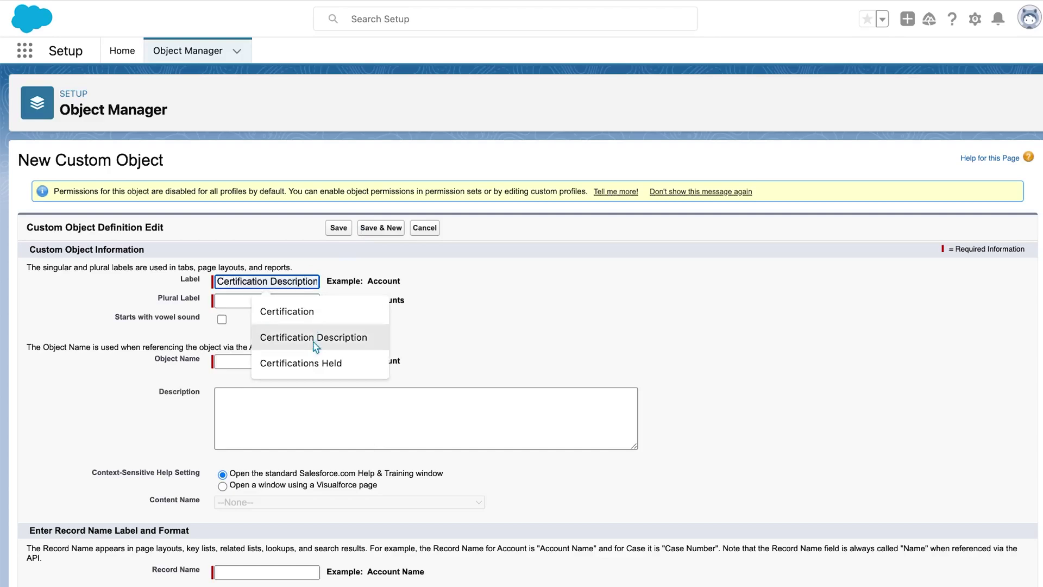
left_click(304, 362)
left_click(283, 300)
left_click(303, 330)
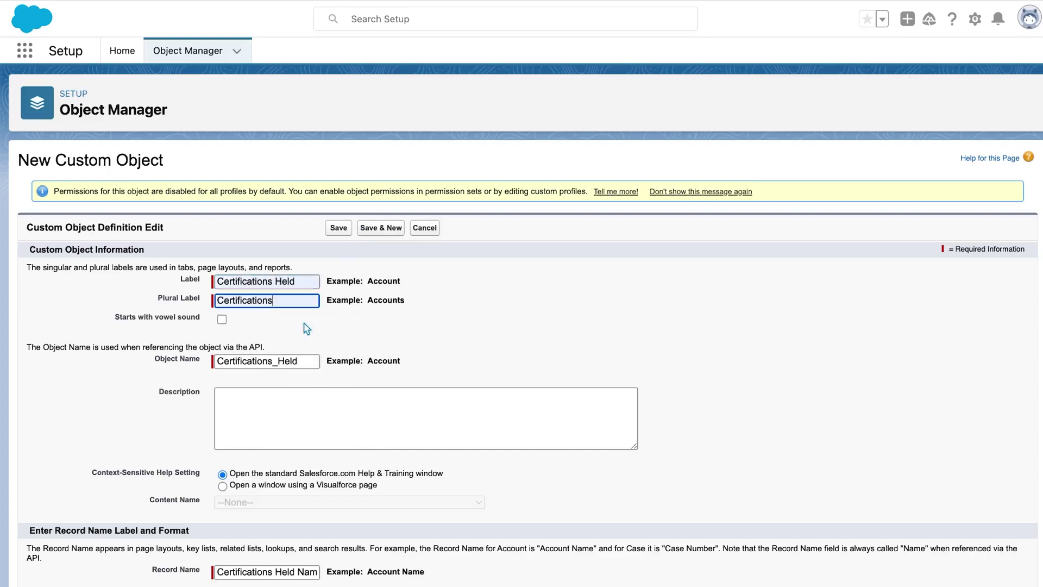
type("Held")
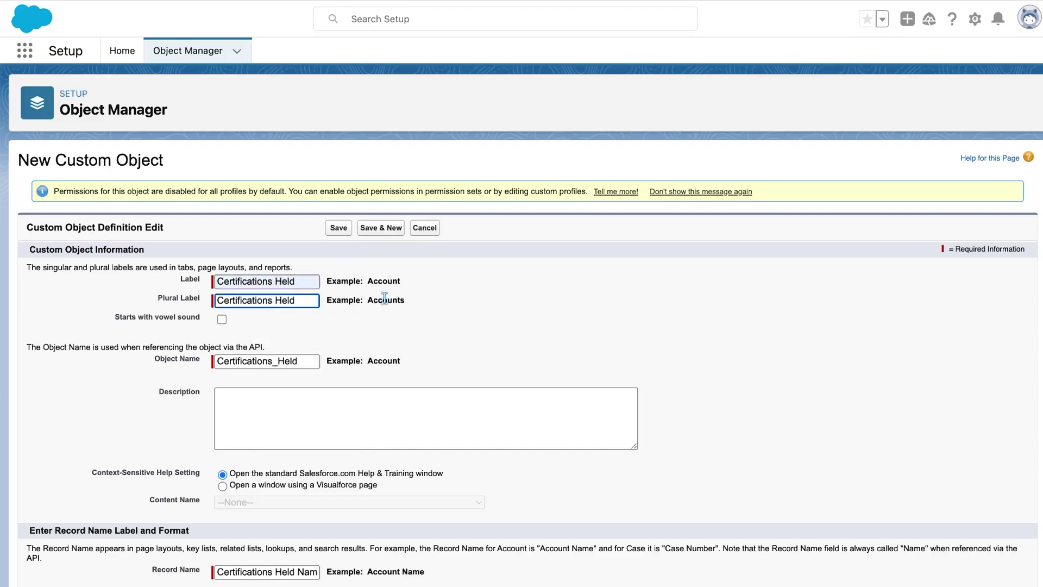
scroll(163, 407, "down", 5)
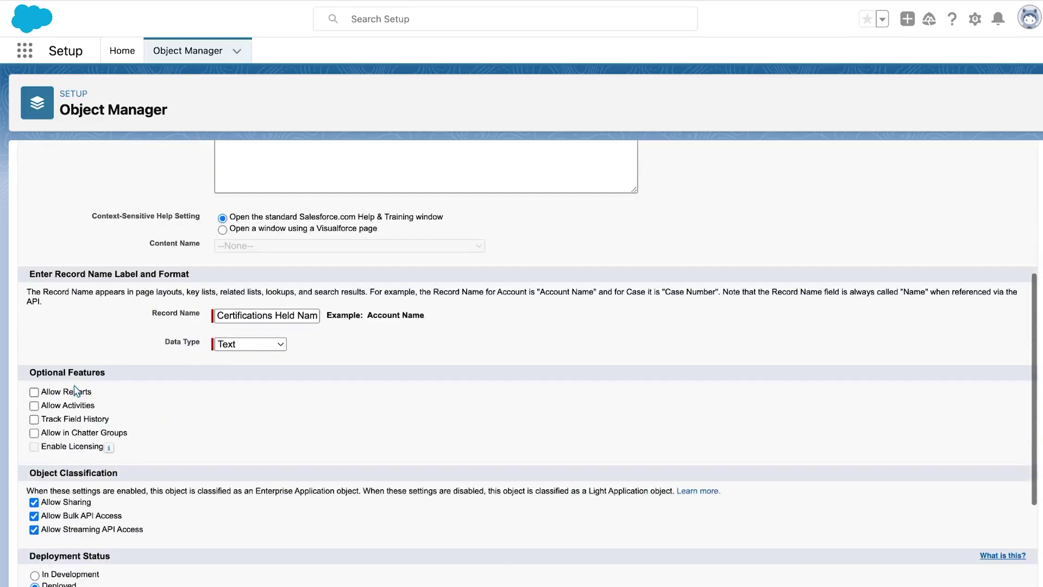
left_click(72, 406)
left_click(74, 419)
scroll(222, 411, "down", 3)
left_click(77, 485)
left_click(338, 576)
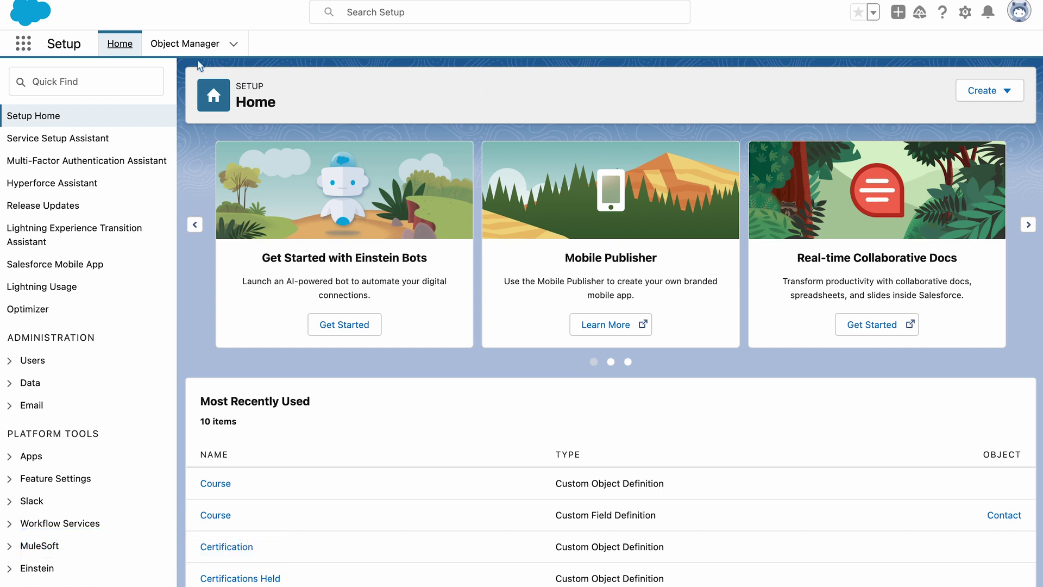
Open Schema Builder zoomed out to show Course, Certification and Certifications Held, with field types listed
left_click(185, 44)
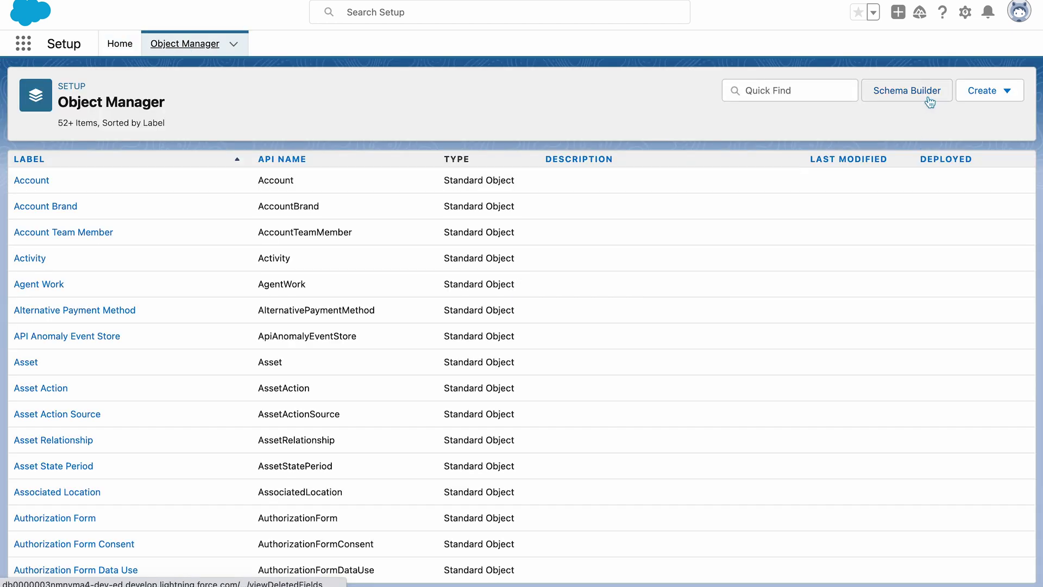
left_click(928, 99)
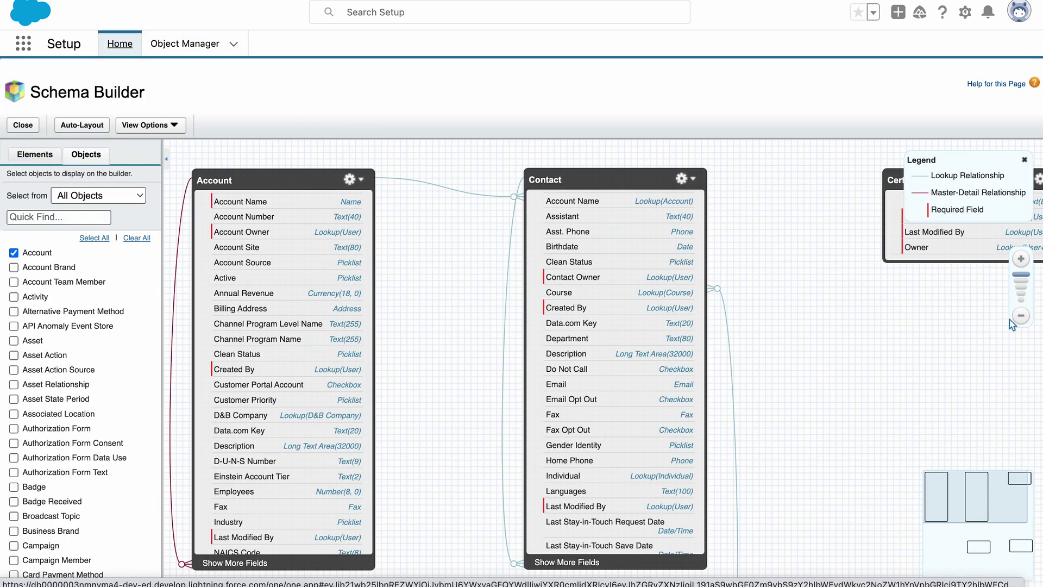
left_click(1021, 315)
left_click_drag(898, 332, 851, 266)
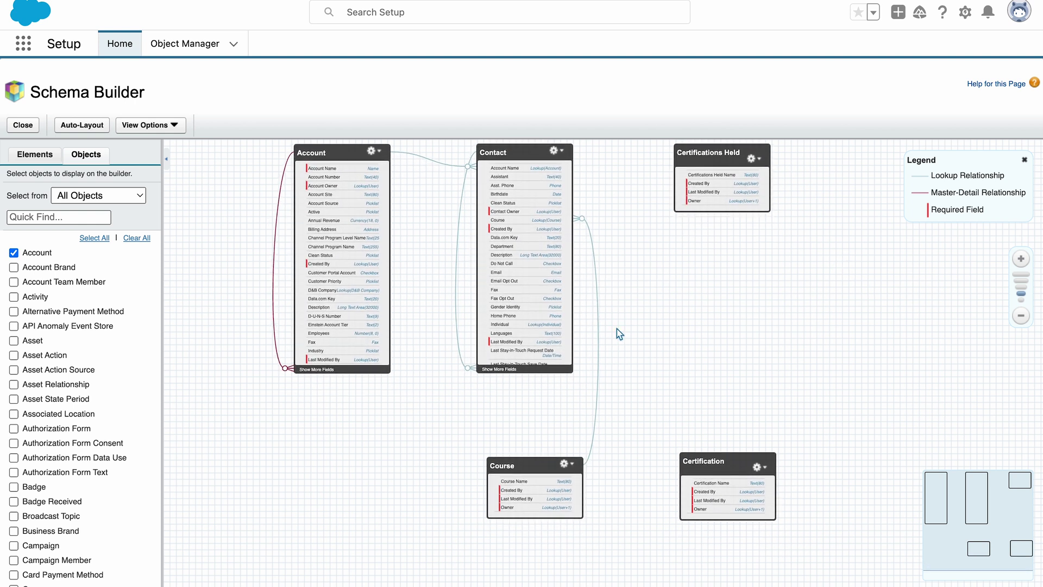
left_click(38, 155)
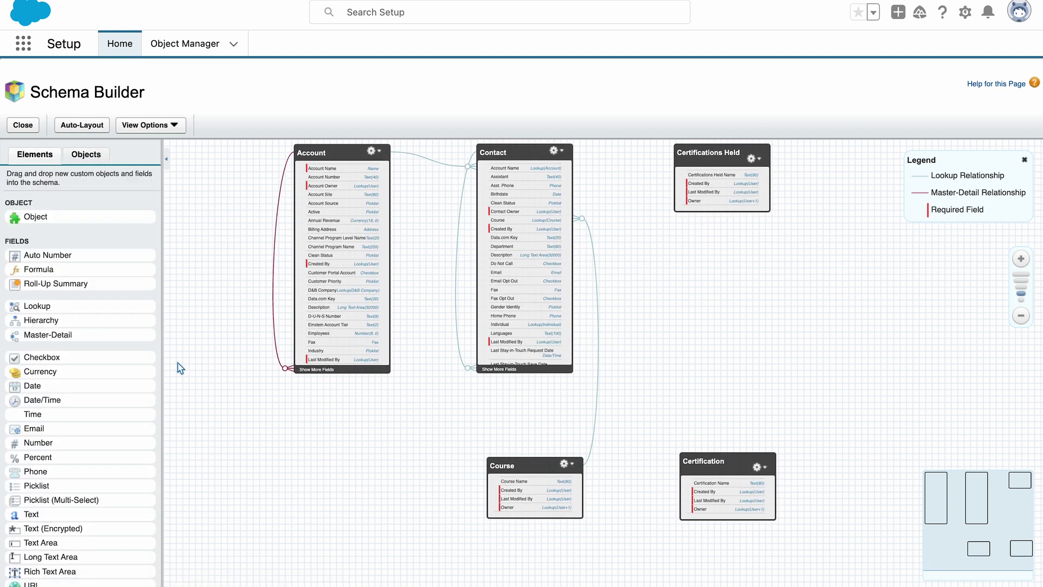
Add a Course Started date field with a description to Course
left_click_drag(76, 385, 533, 484)
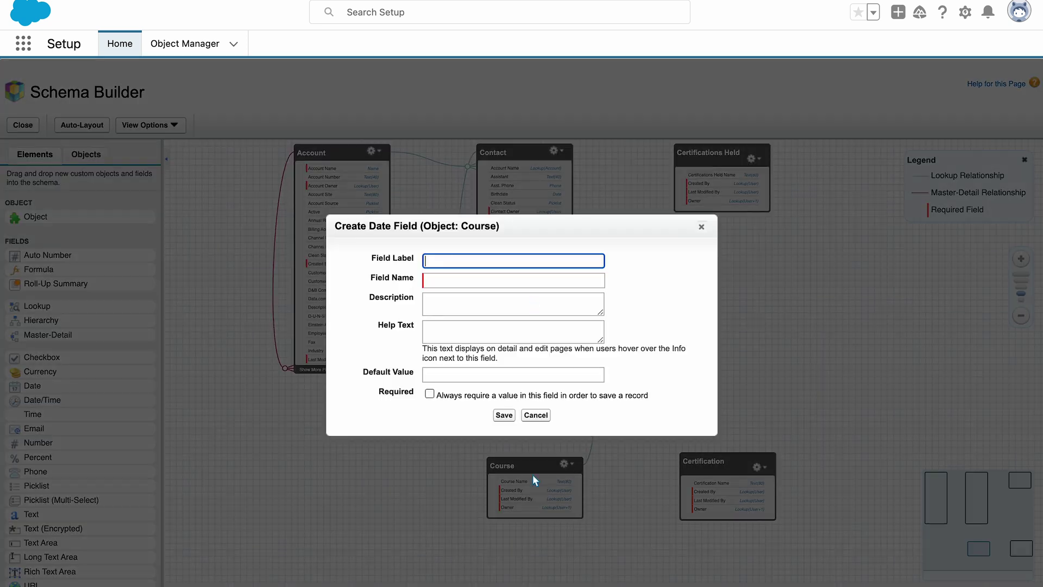
type("Course ")
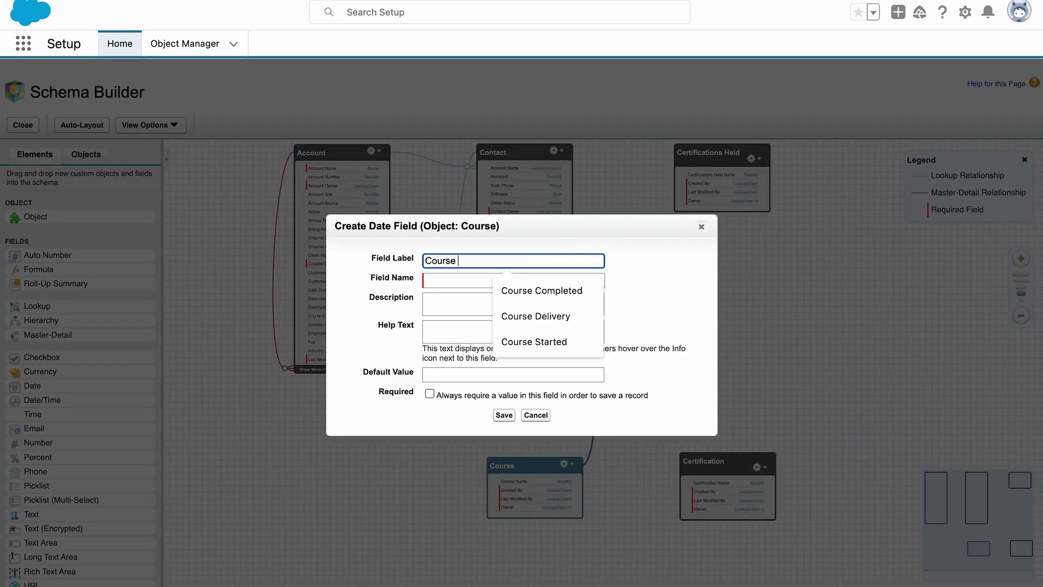
type("Started")
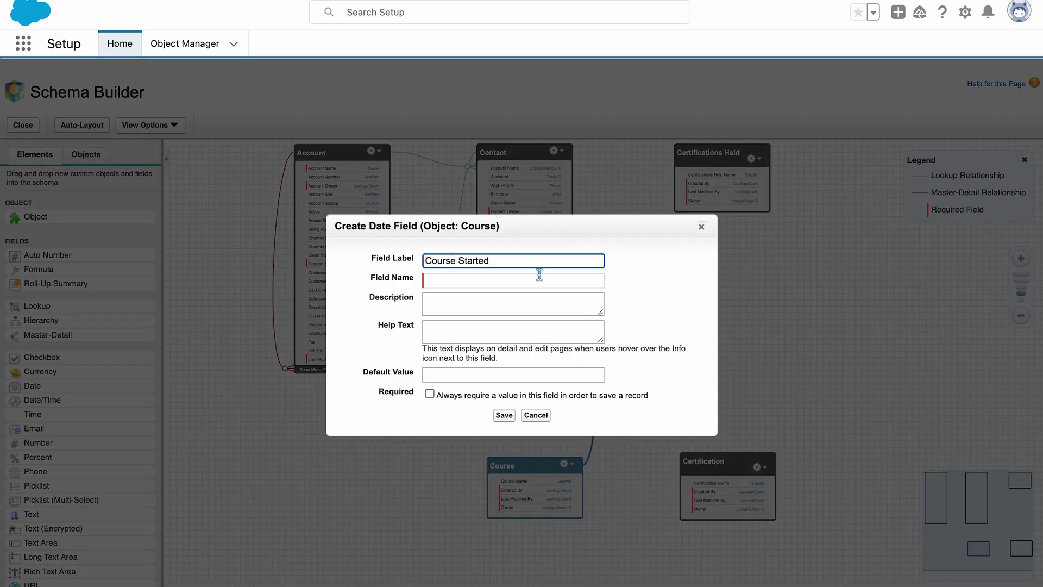
left_click(610, 279)
left_click(514, 307)
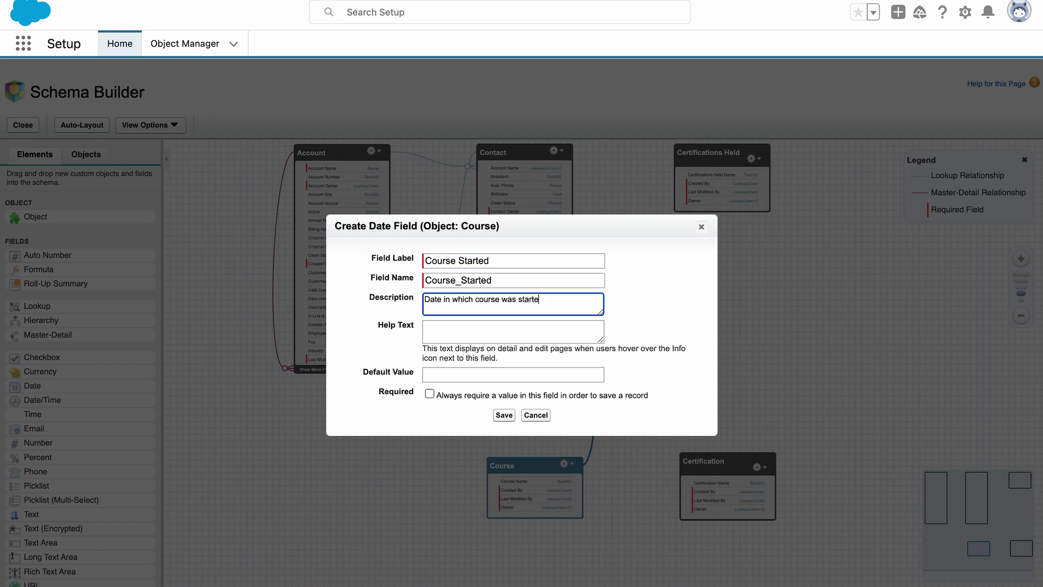
left_click(674, 330)
left_click(504, 415)
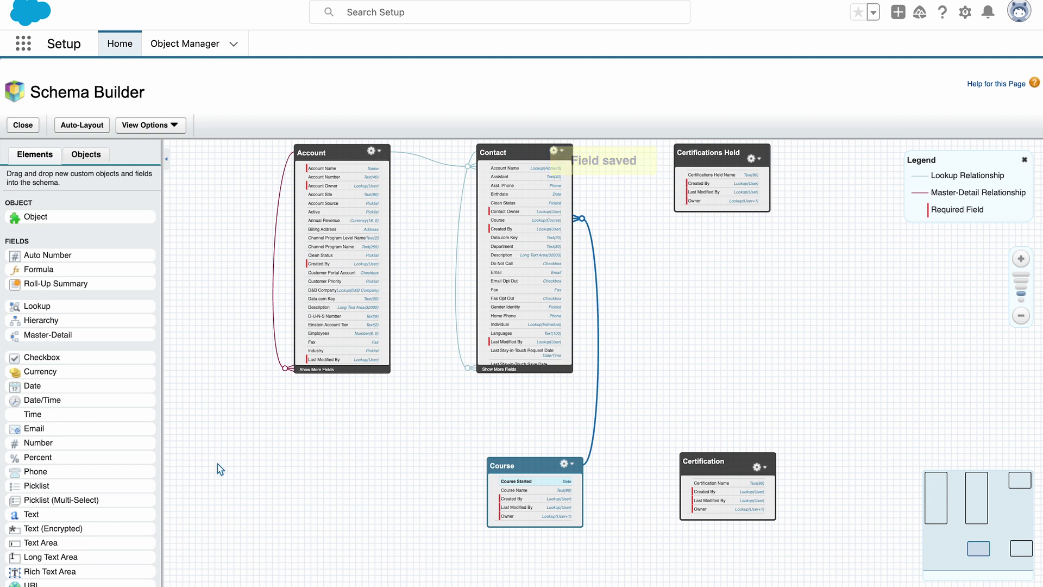
Add a Course Completed date field to Course, described as the course completion date
left_click_drag(52, 386, 537, 484)
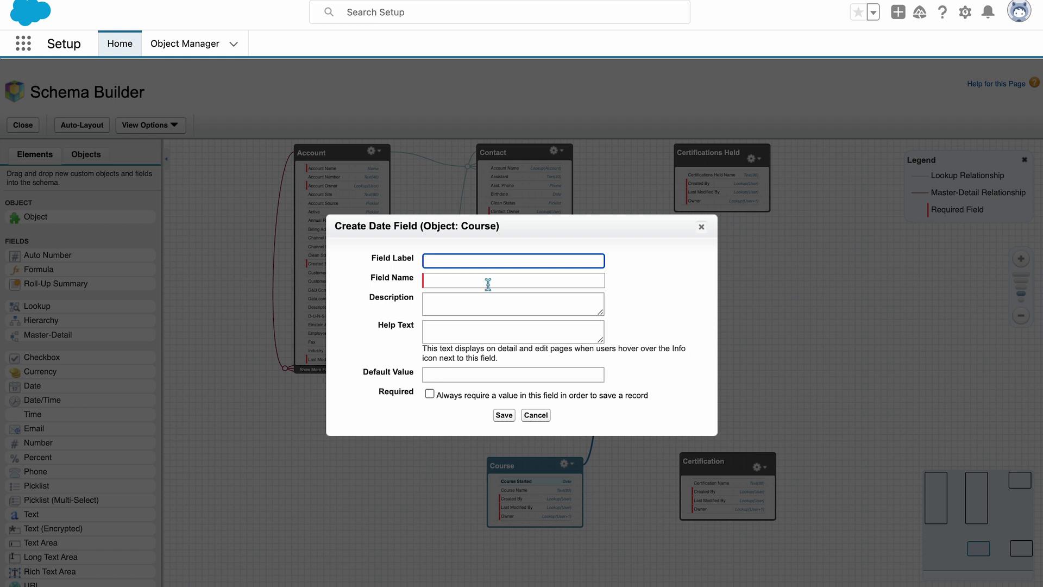
type("Course Completed")
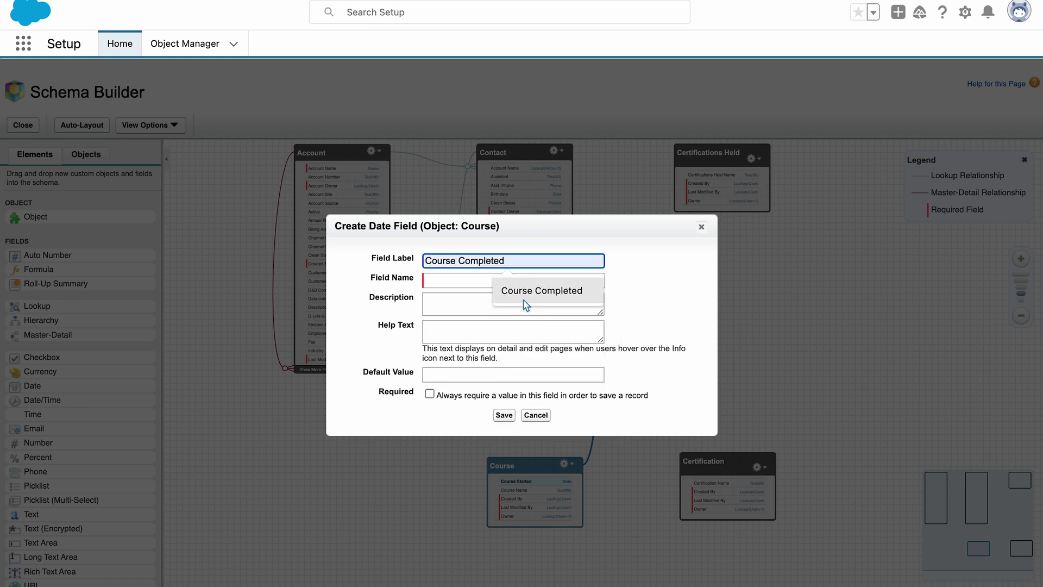
left_click(528, 302)
left_click(440, 304)
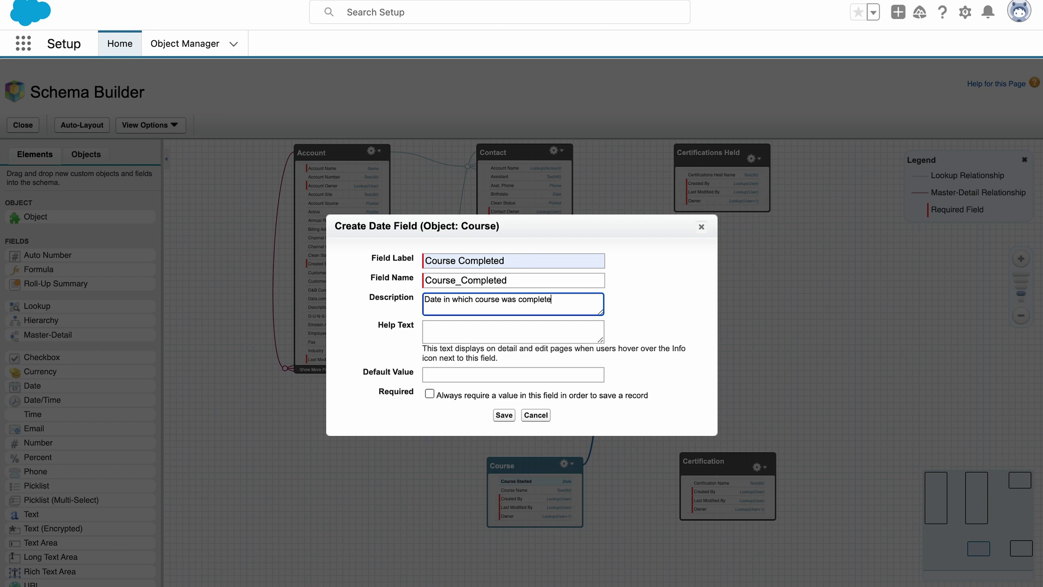
left_click(503, 415)
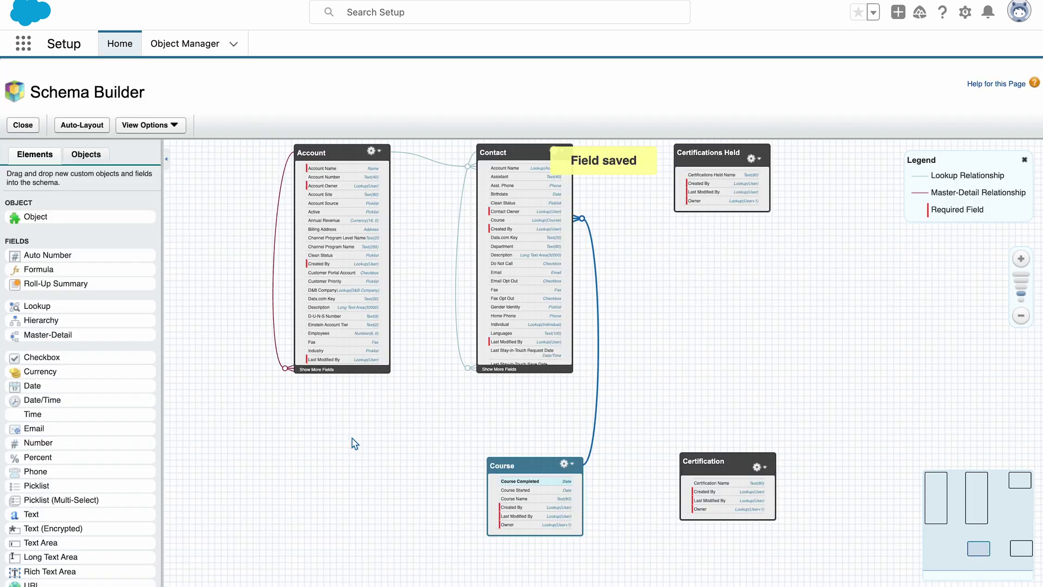
Add a Status picklist to Course with values Active and Inactive, described 'Status of course.'
scroll(106, 464, "down", 1)
left_click_drag(82, 475, 551, 488)
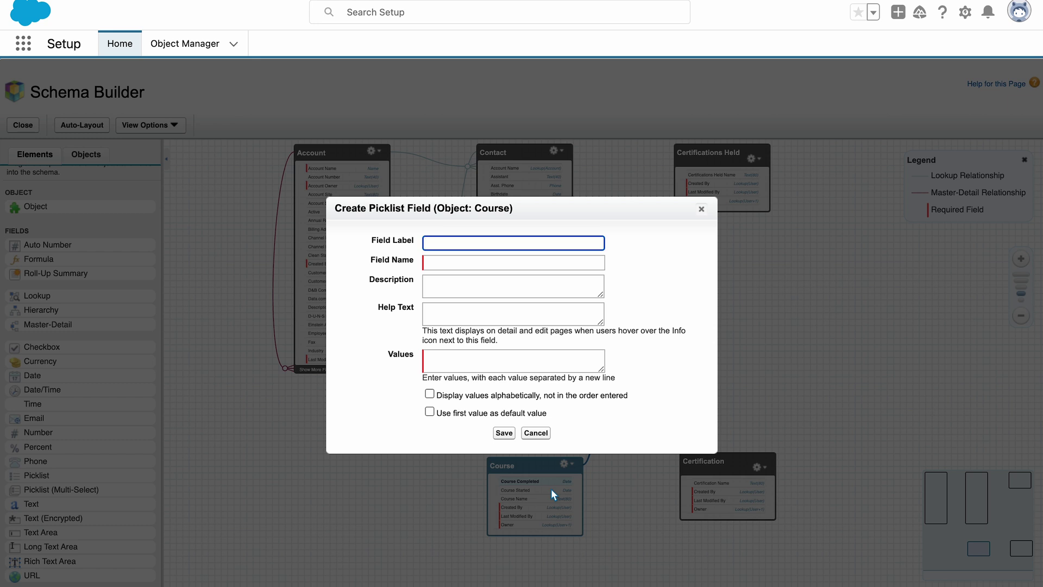
type("Status")
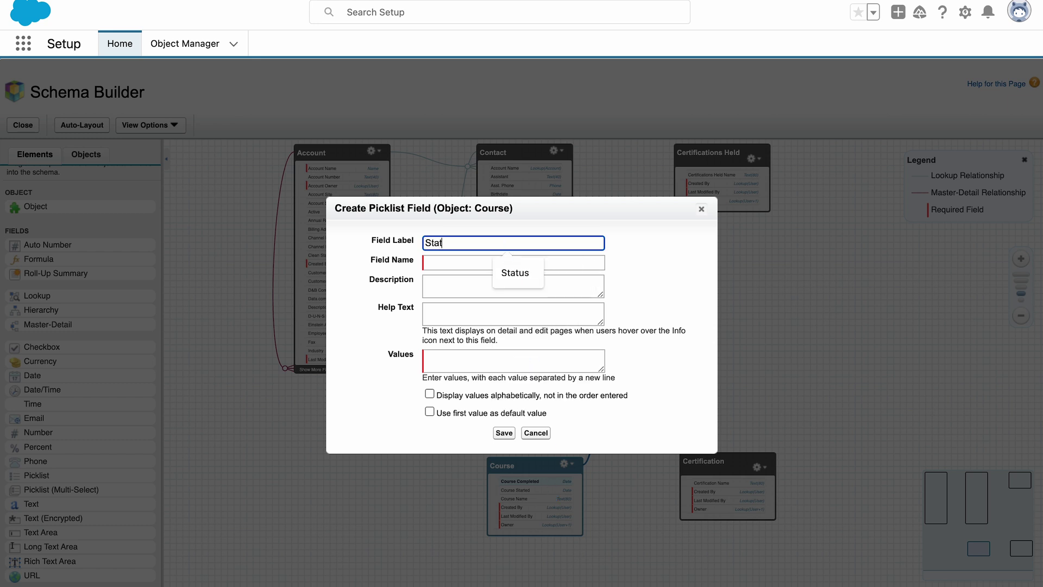
left_click(662, 282)
left_click(570, 286)
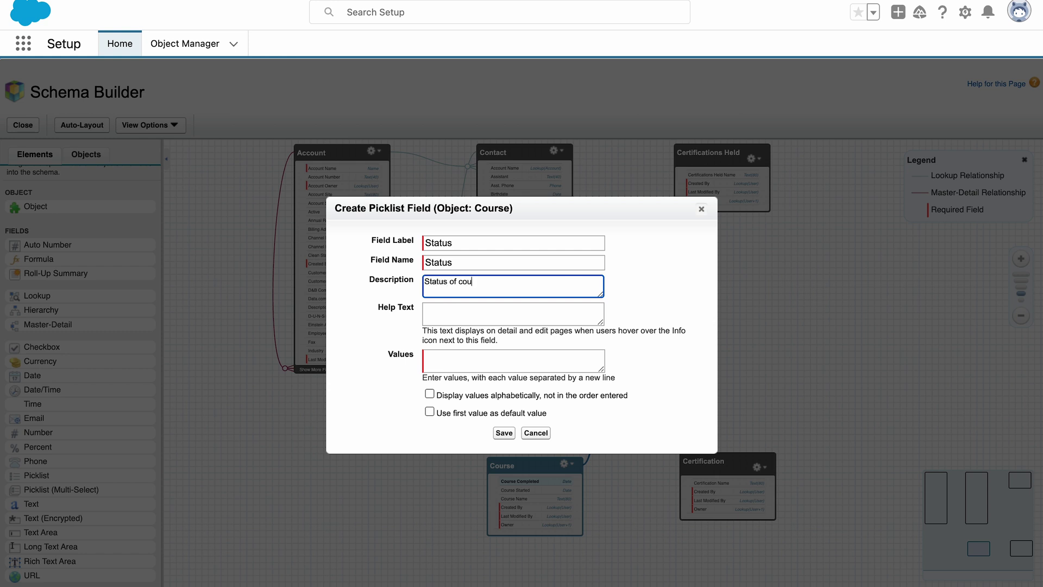
left_click(554, 354)
type("A")
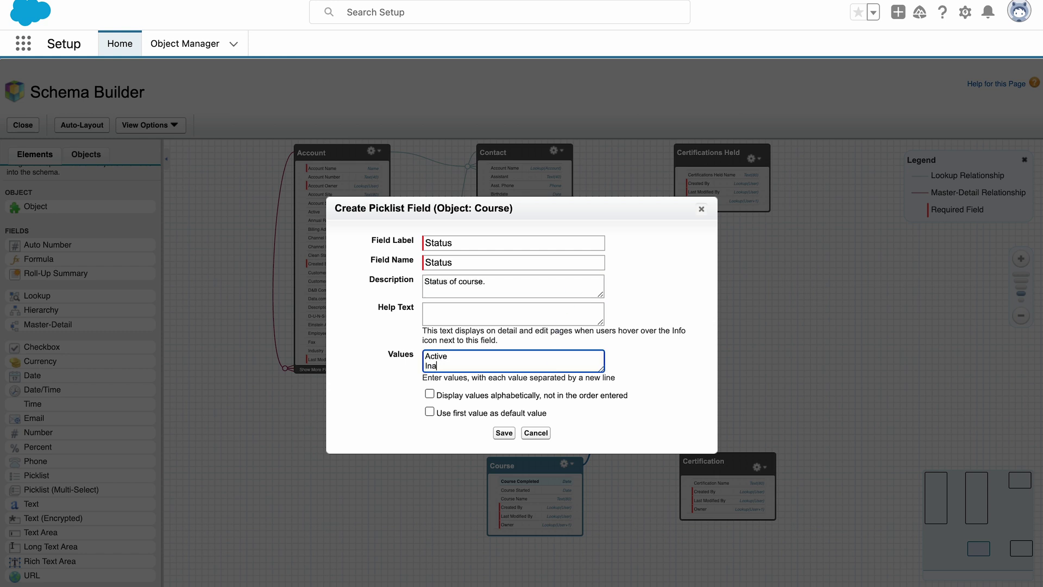
type("ctive Inactive")
left_click(505, 432)
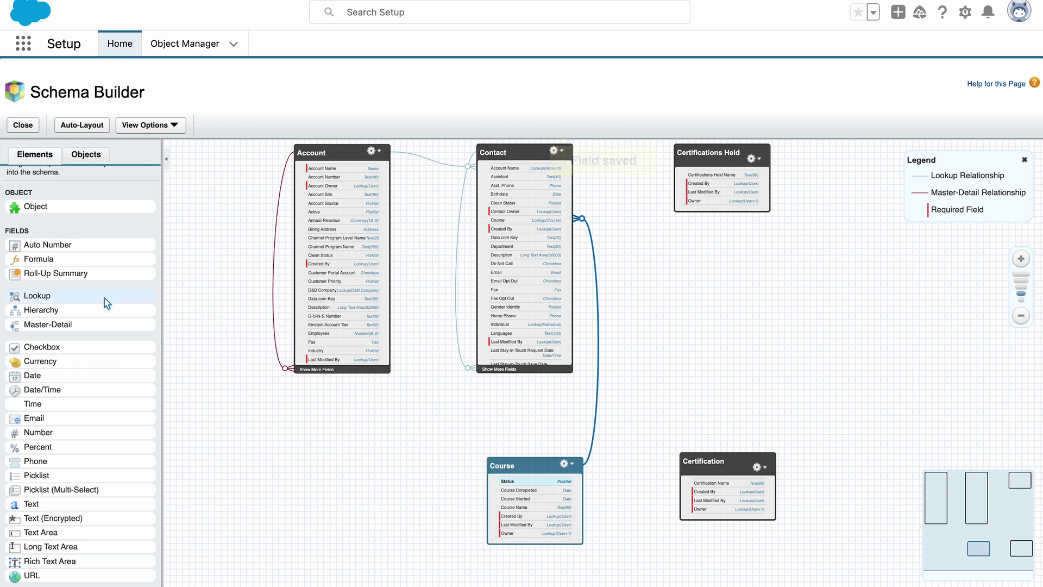
Define a Course lookup on Contact related to Course, described 'Lookup to course.'
left_click_drag(104, 296, 551, 273)
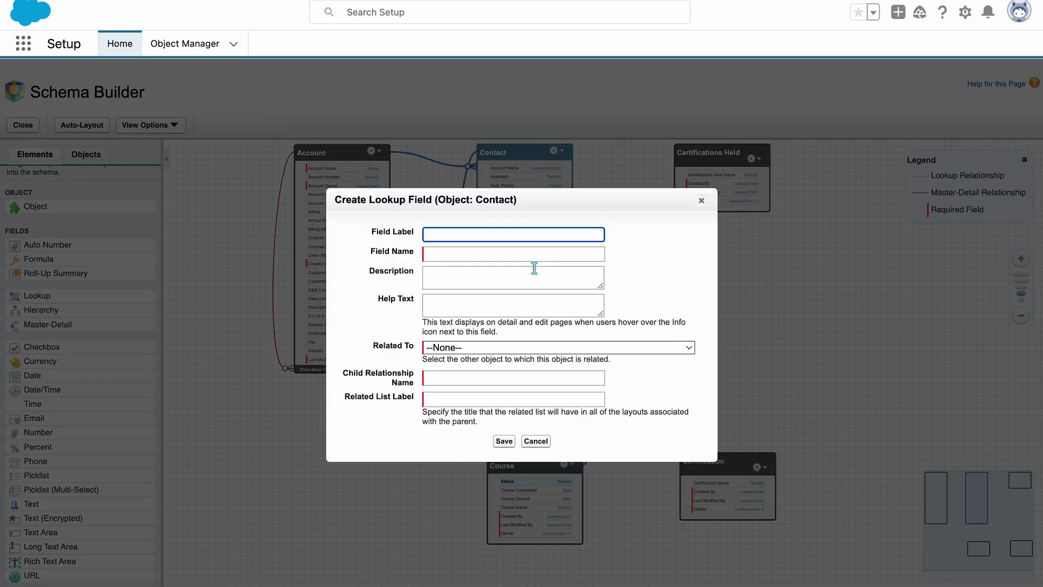
type("Cou")
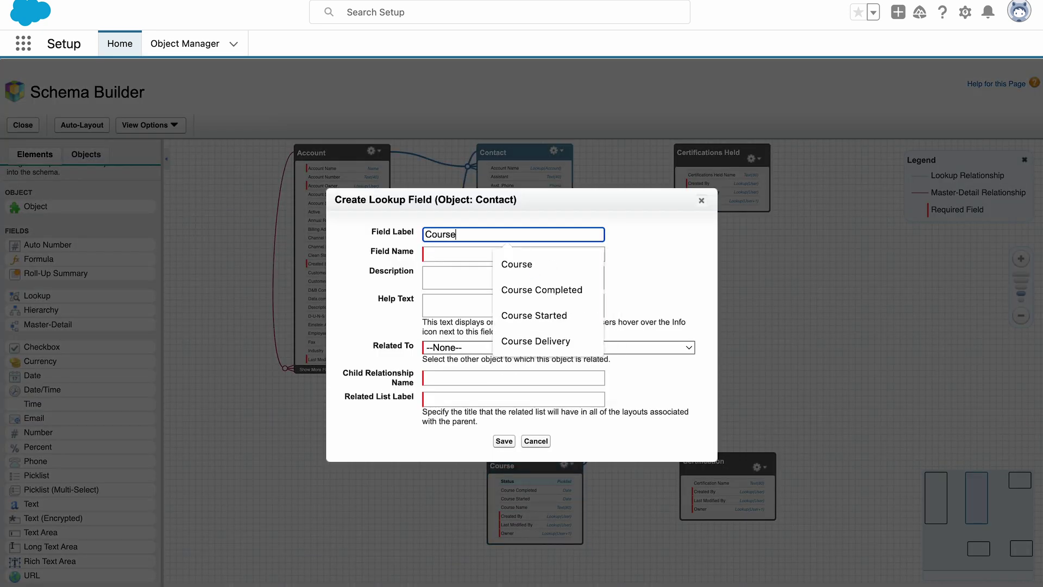
type("rse")
left_click(684, 287)
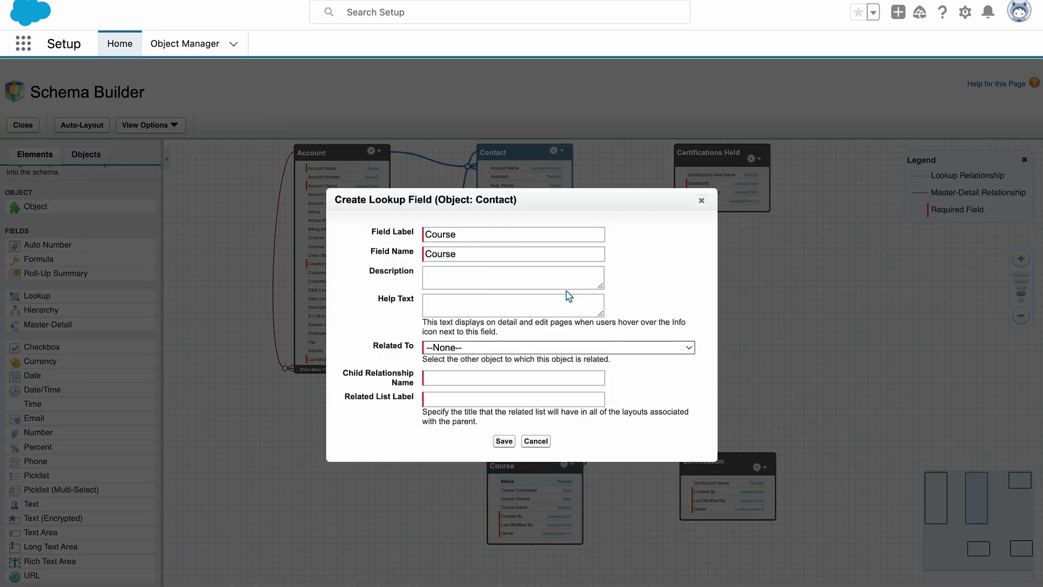
left_click(486, 277)
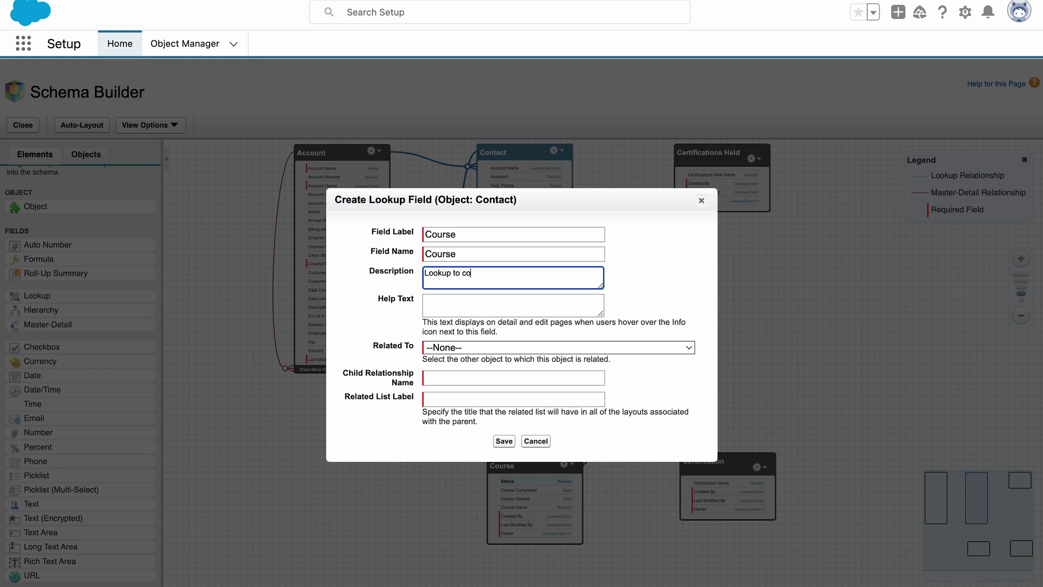
left_click(503, 348)
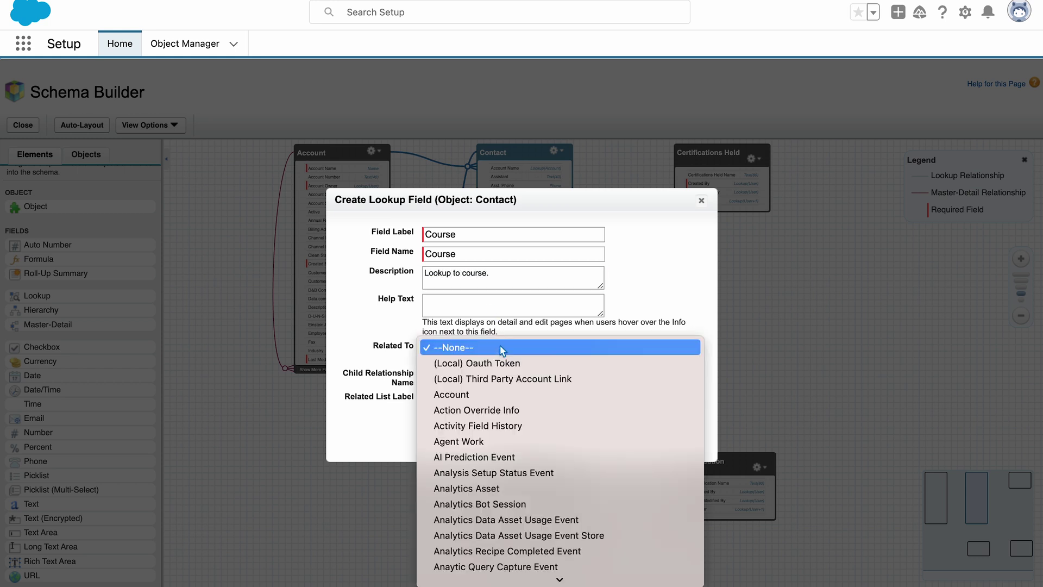
scroll(500, 347, "down", 15)
scroll(500, 471, "down", 6)
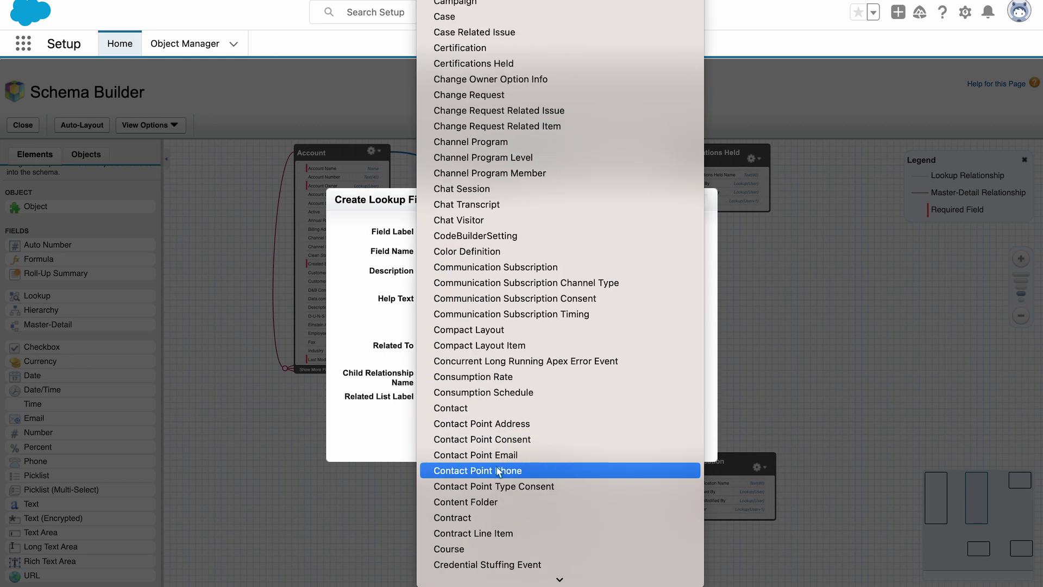
left_click(500, 532)
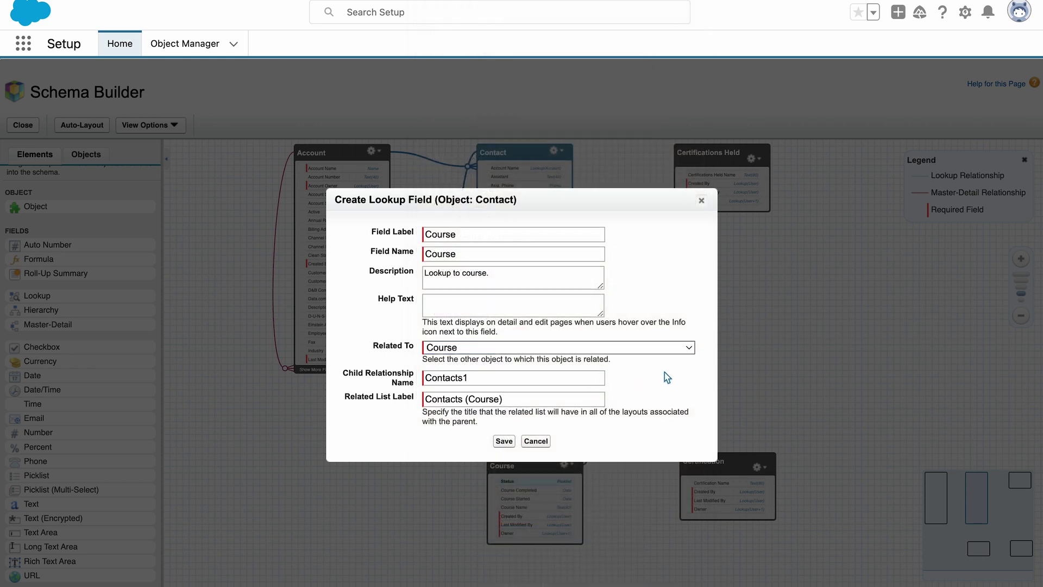
Save the Contact lookup, then add a 255-length Certification Description text field to Certification
left_click(505, 442)
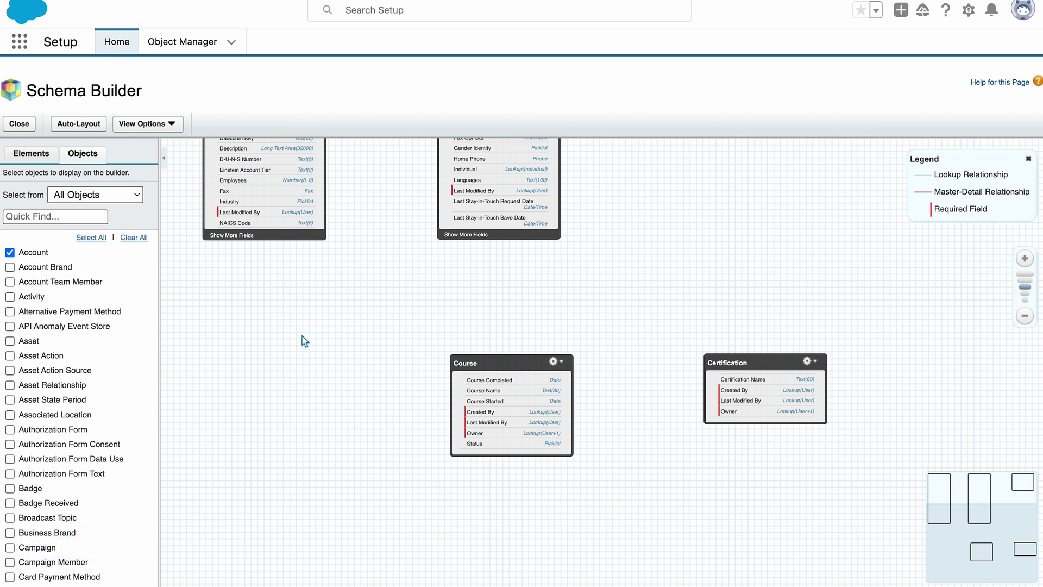
left_click(31, 154)
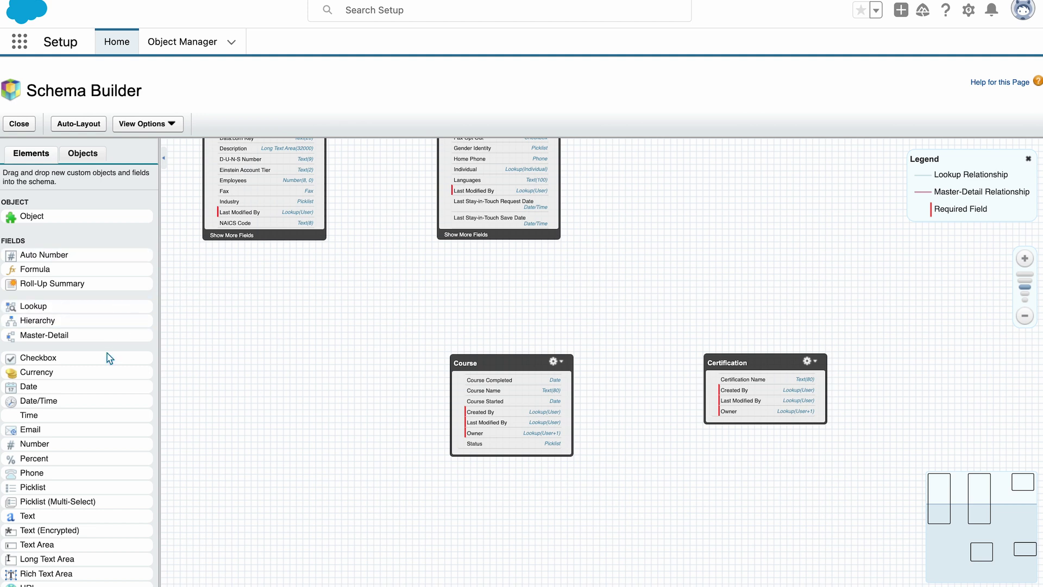
scroll(76, 366, "down", 1)
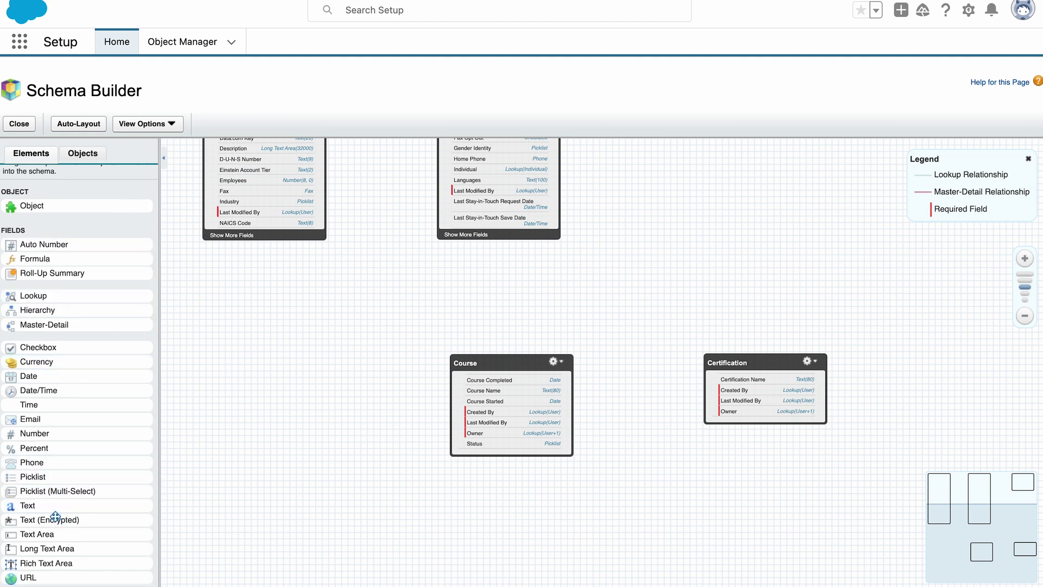
left_click_drag(52, 505, 745, 405)
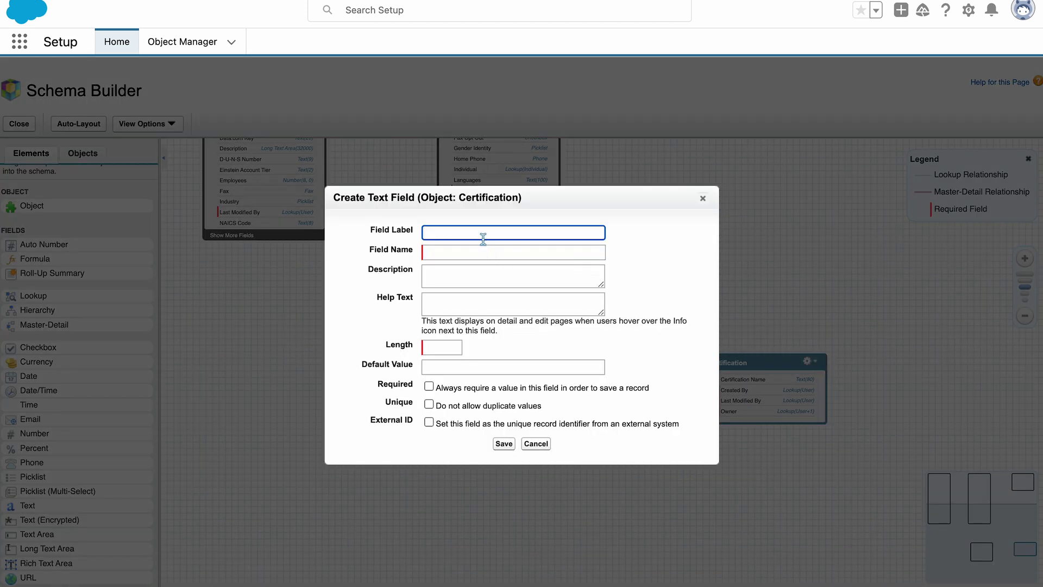
type("Certification")
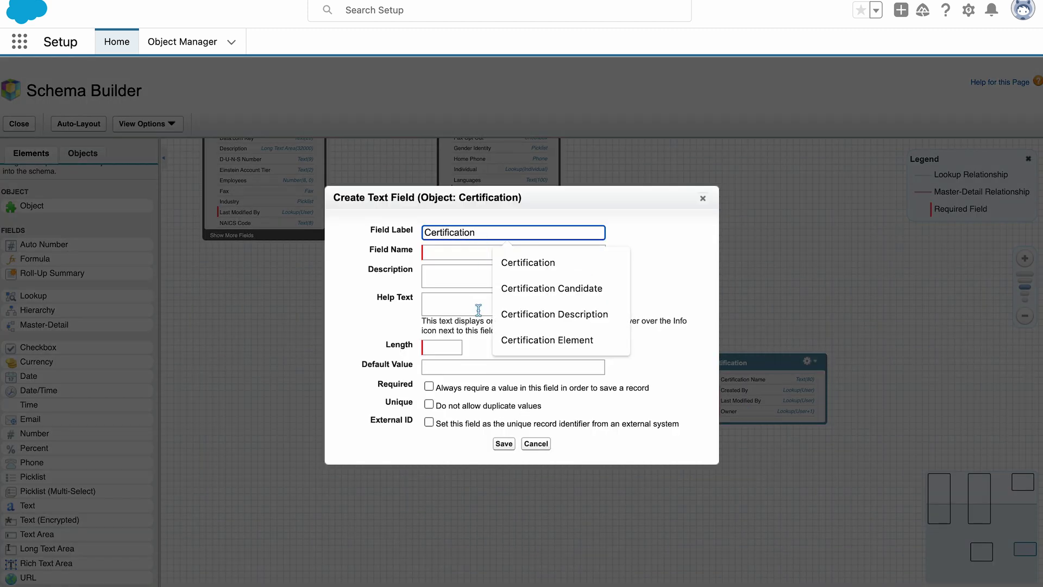
left_click(554, 314)
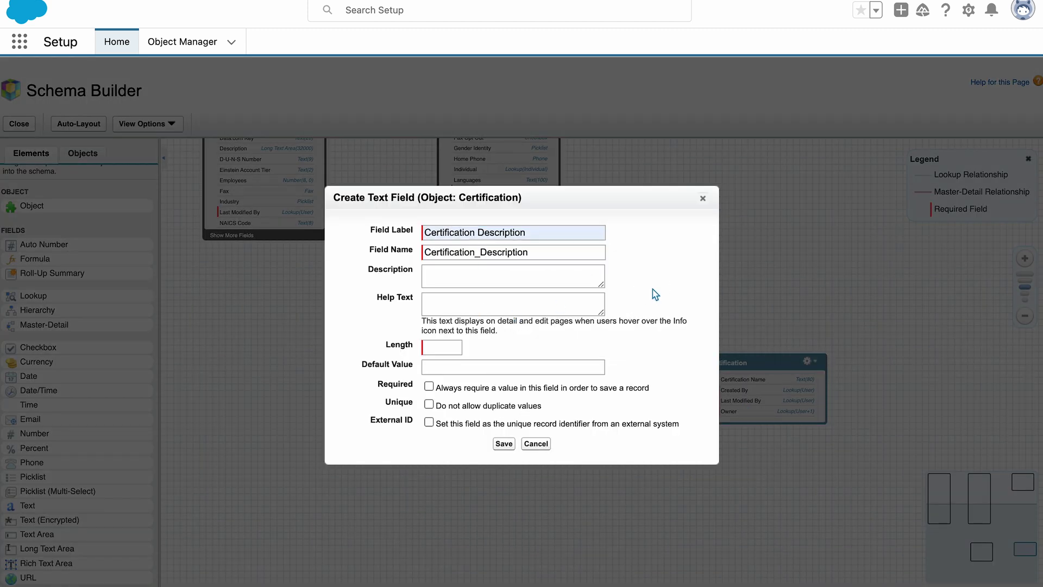
left_click(538, 274)
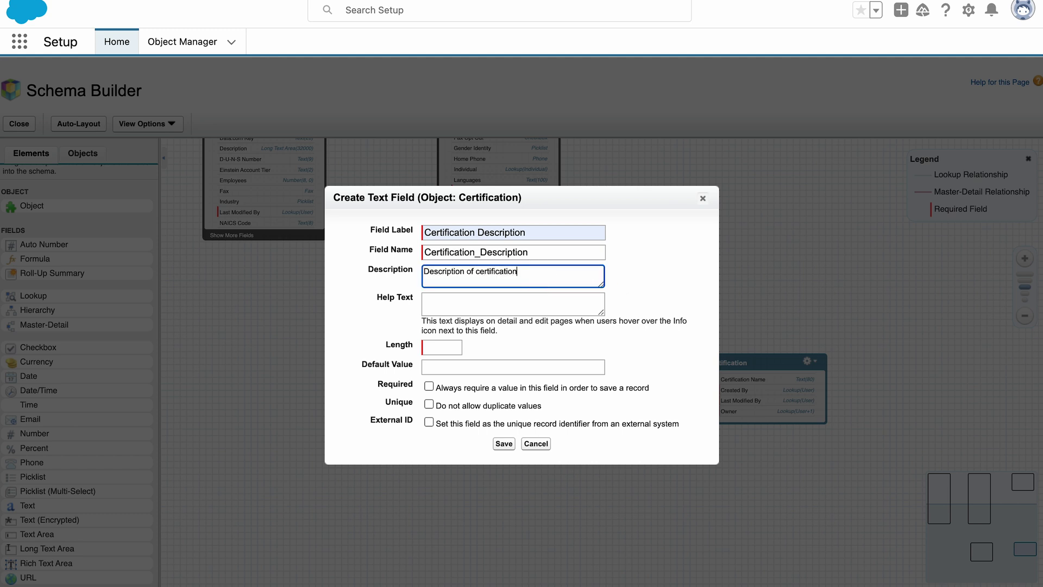
left_click(451, 344)
type("255")
left_click(547, 325)
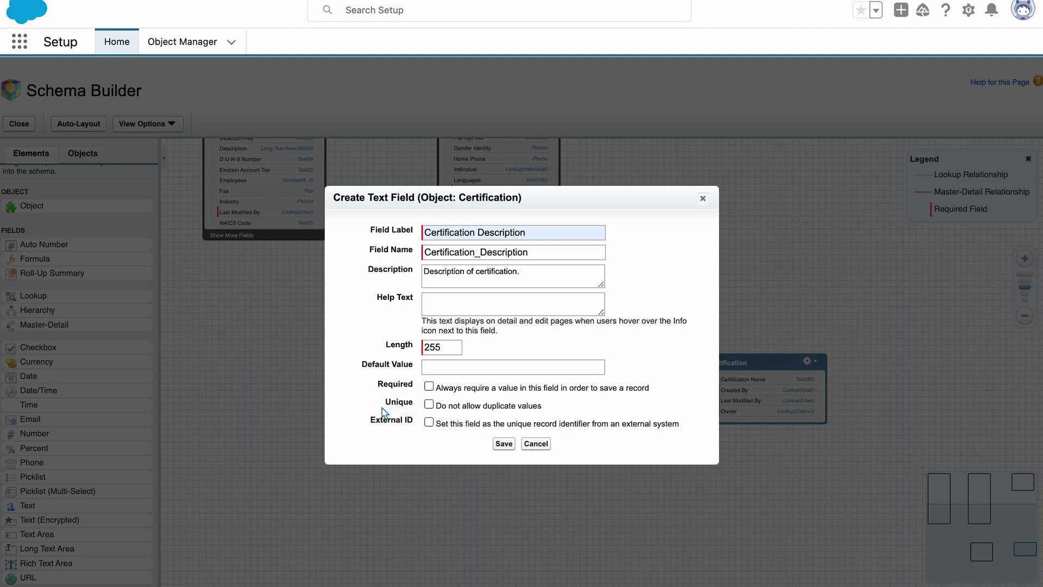
left_click(504, 444)
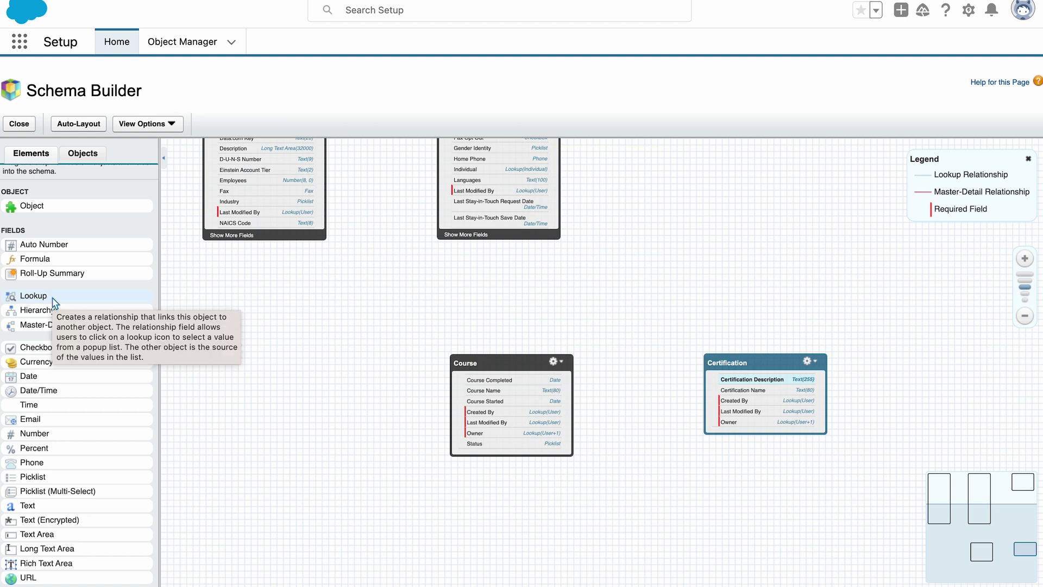
Define a Course lookup on Certification related to Course, described 'Lookup to course.'
left_click_drag(55, 302, 754, 396)
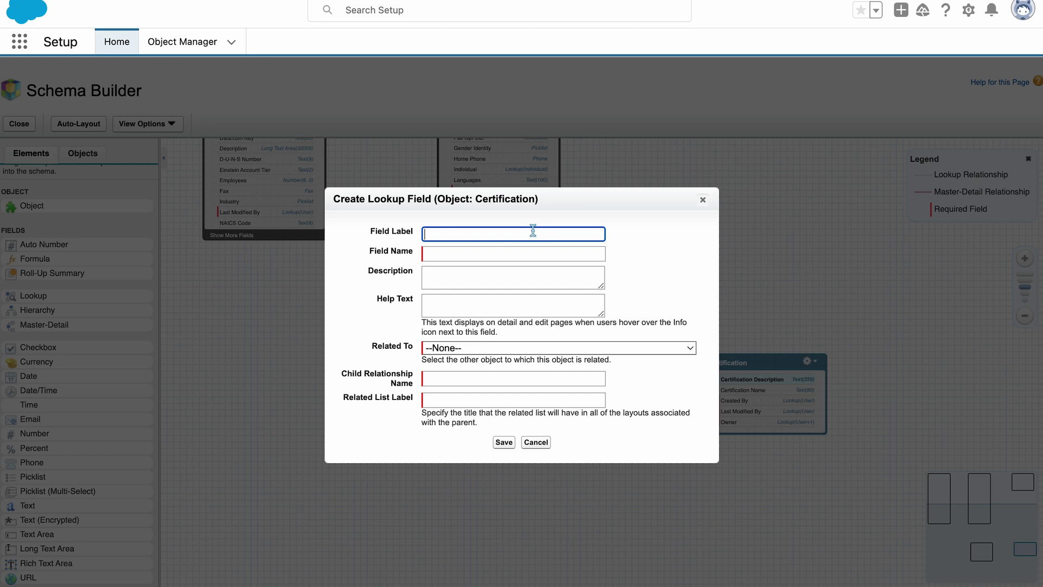
type("Course")
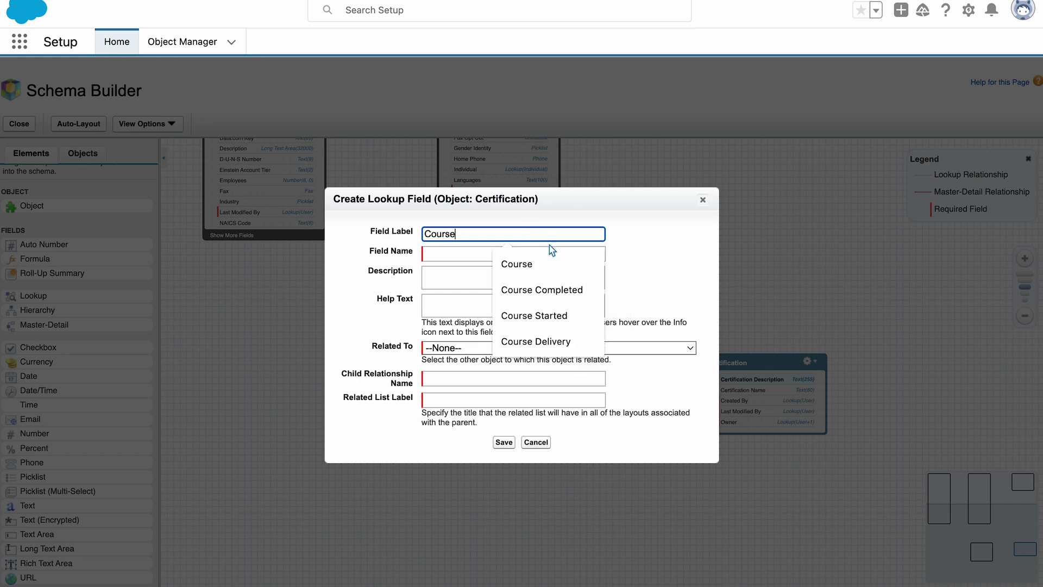
left_click(563, 258)
left_click(564, 257)
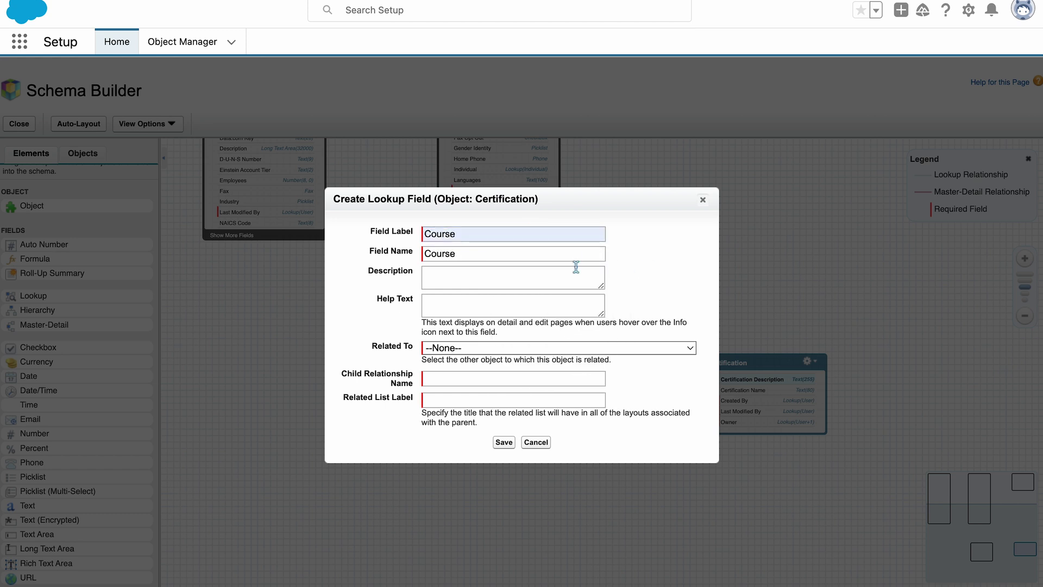
left_click(518, 281)
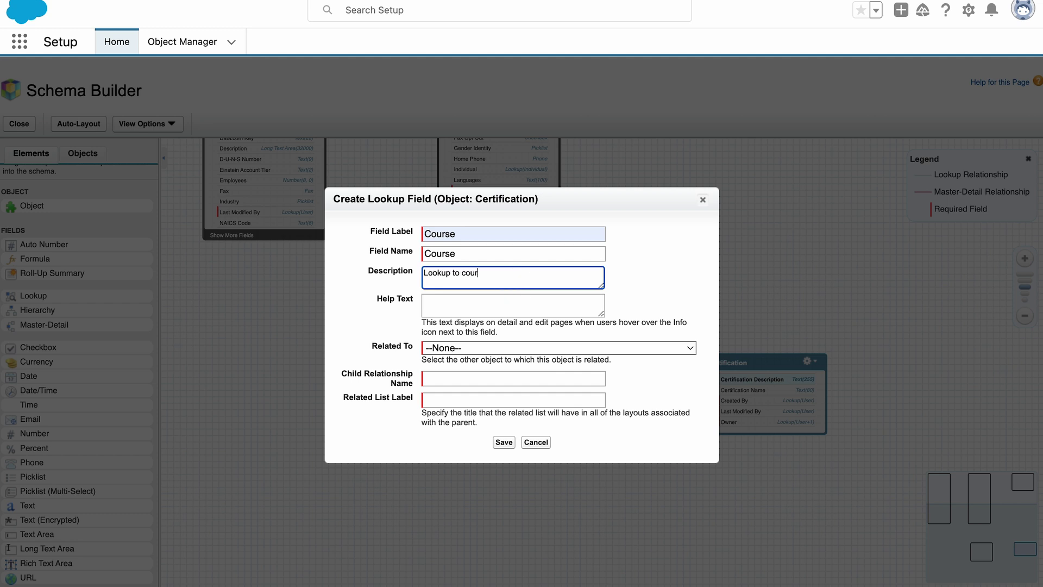
left_click(519, 348)
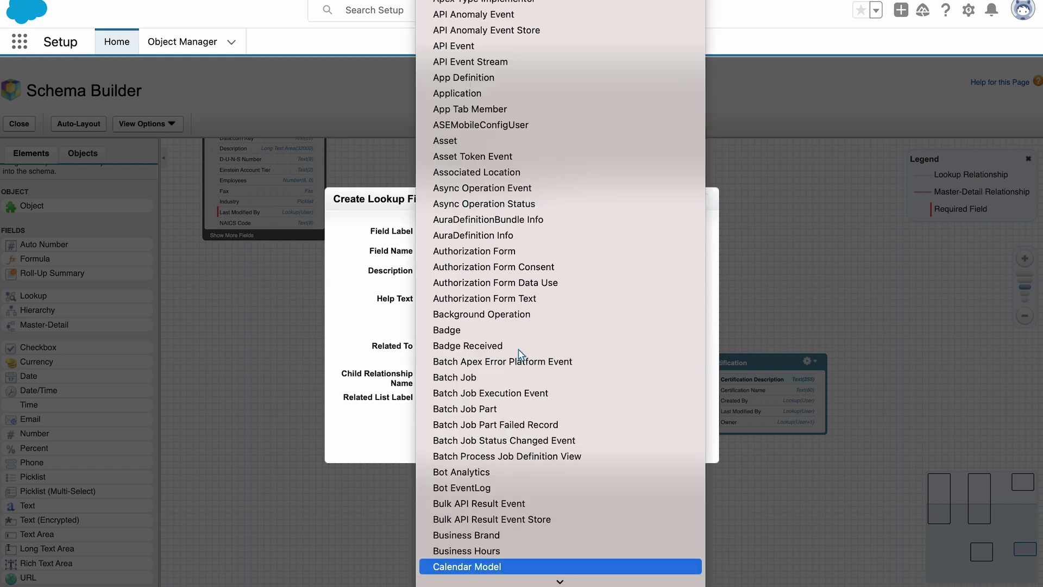
scroll(515, 532, "down", 10)
scroll(515, 532, "down", 5)
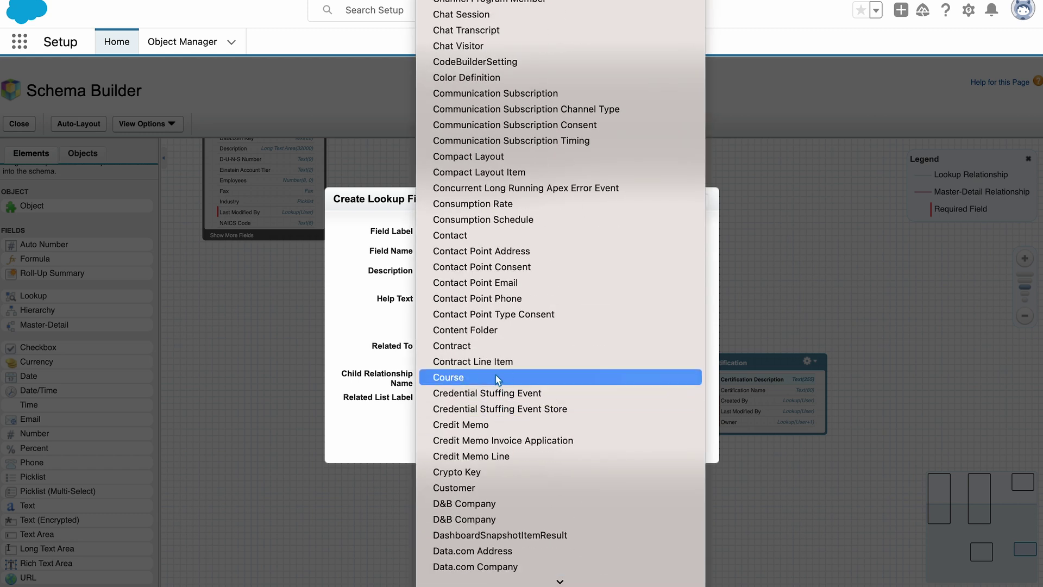
left_click(495, 377)
left_click(670, 305)
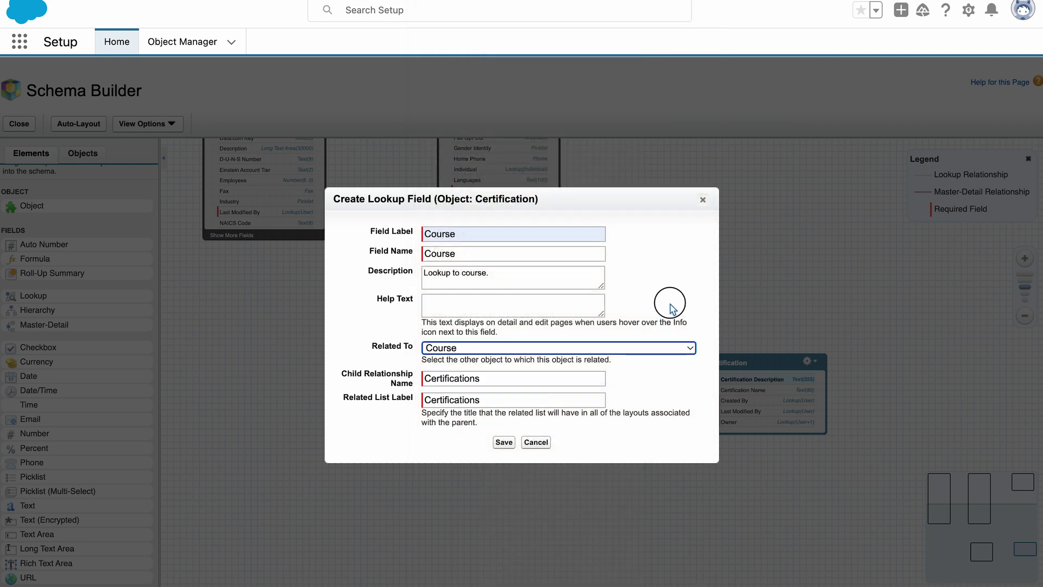
Save the Certification's Course lookup field
left_click(504, 442)
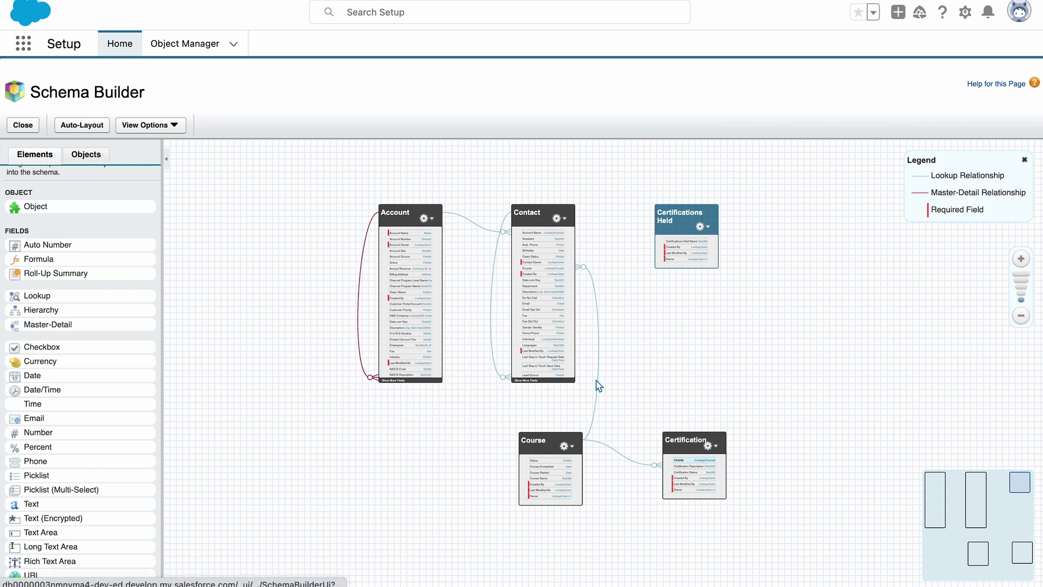
Create a master-detail field labelled Contact on Certifications Held, related to Contact with Read/Write sharing
left_click_drag(65, 323, 693, 245)
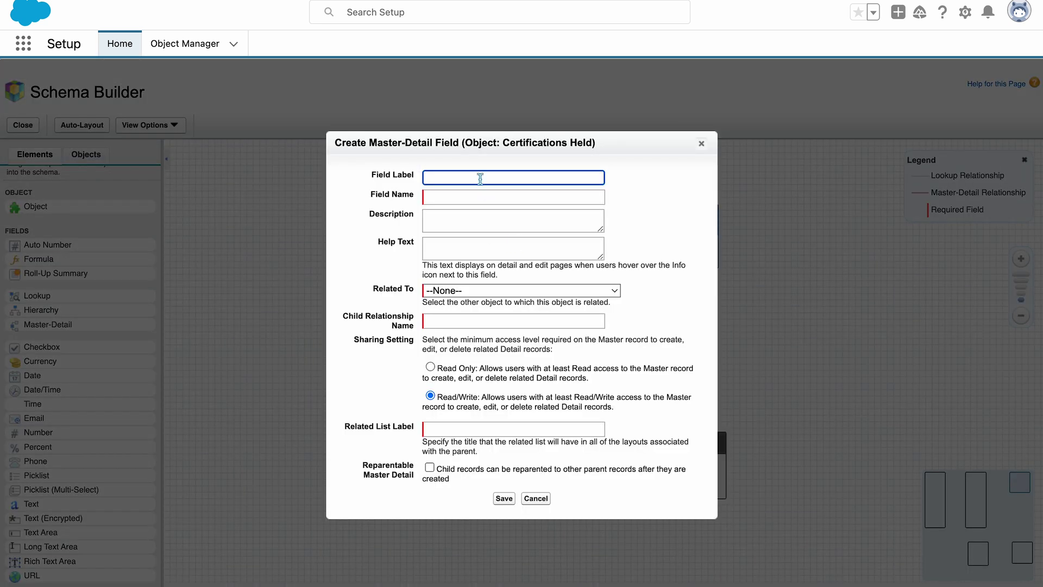
type("Contact")
left_click(641, 184)
left_click(483, 221)
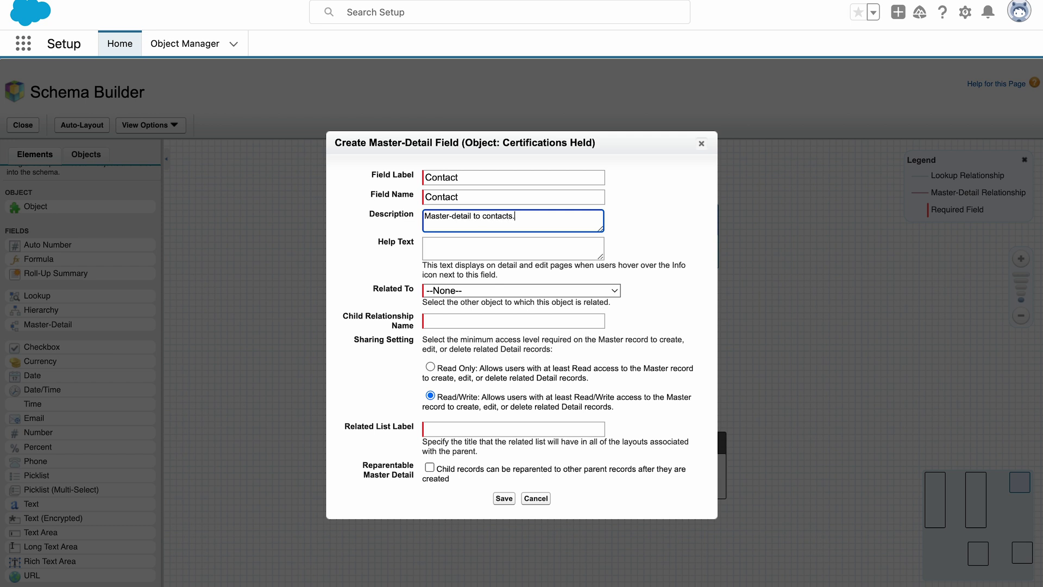
left_click(476, 292)
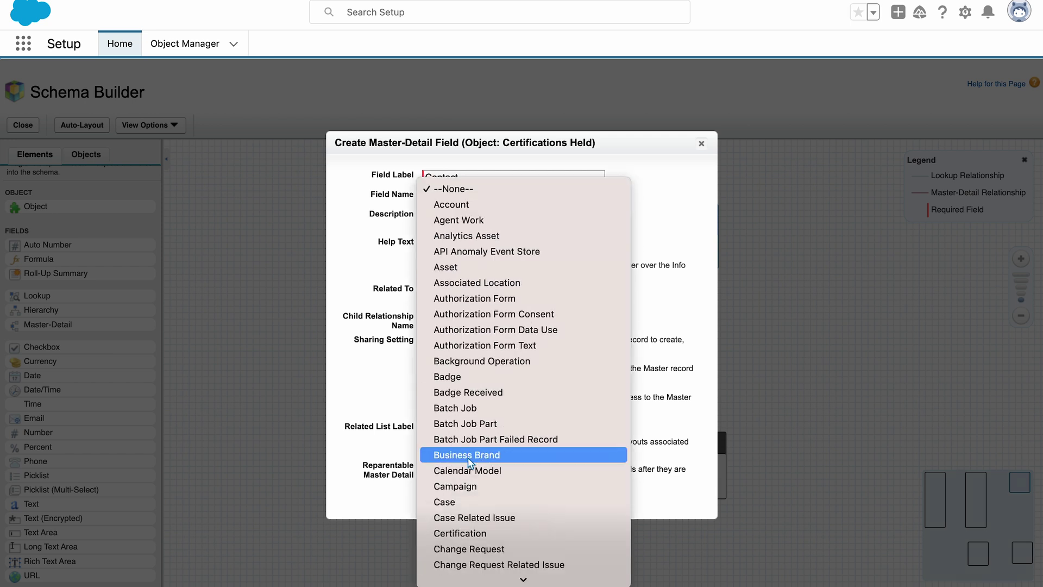
scroll(461, 516, "down", 5)
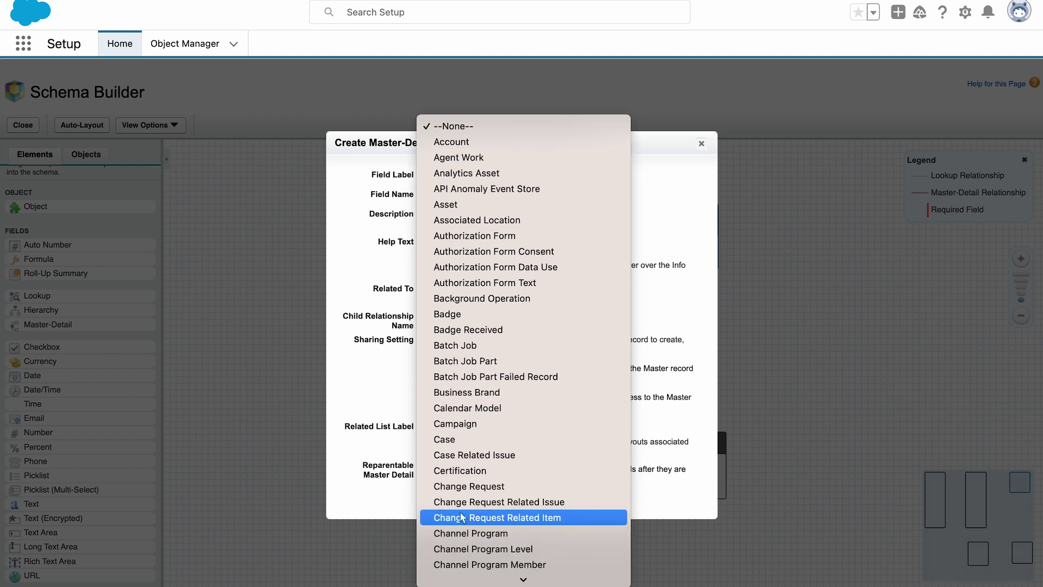
scroll(460, 516, "down", 5)
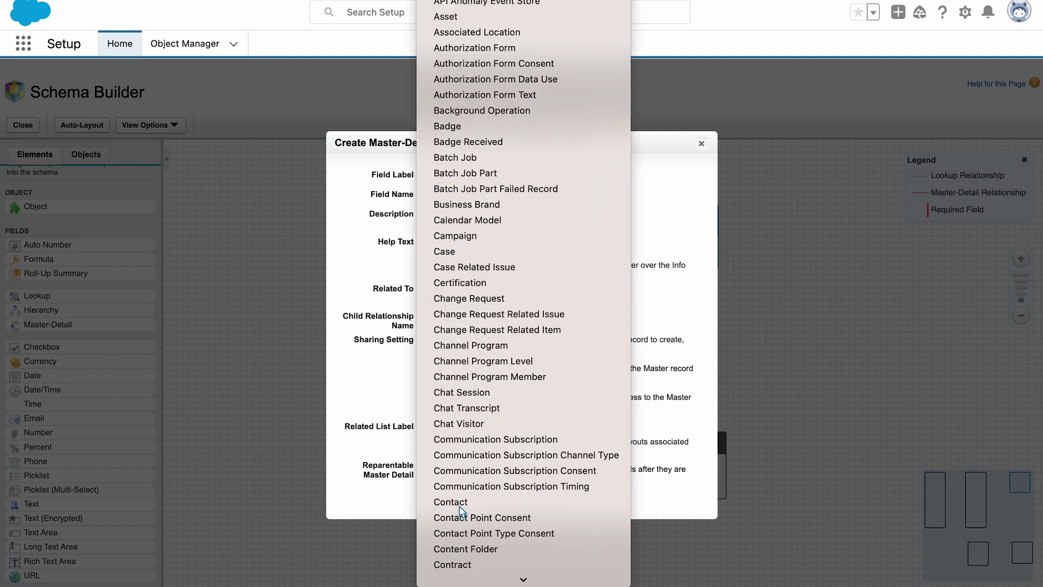
left_click(462, 512)
left_click(659, 320)
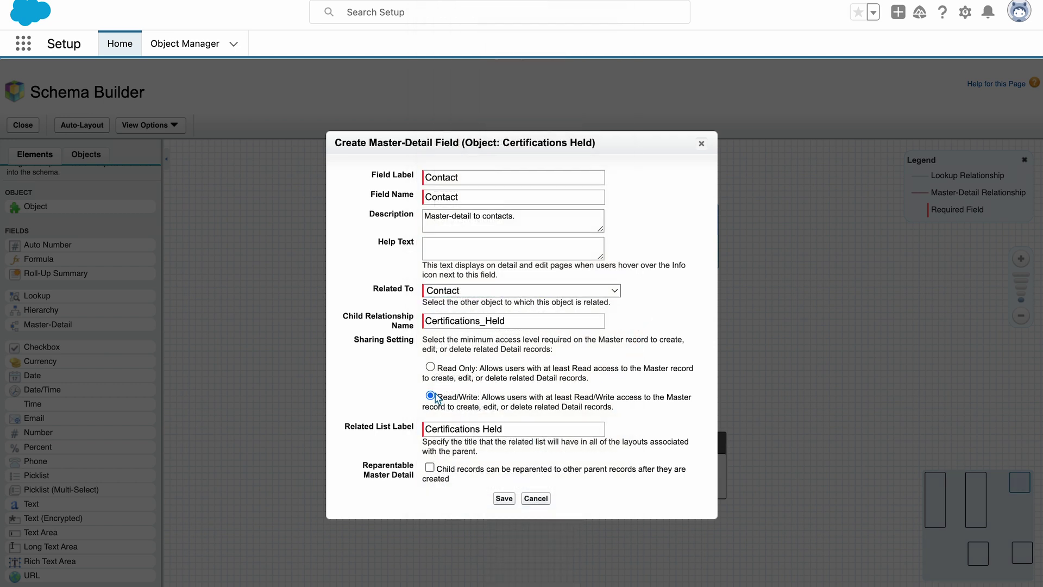
left_click(505, 498)
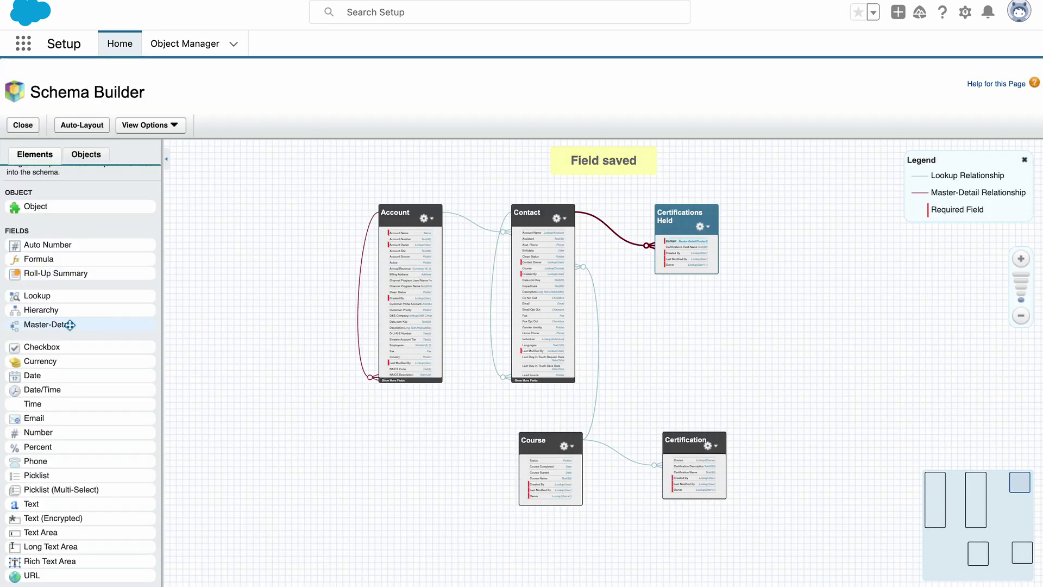
Add a master-detail field labelled Certification to Certifications Held, related to the Certification object
left_click_drag(68, 324, 692, 252)
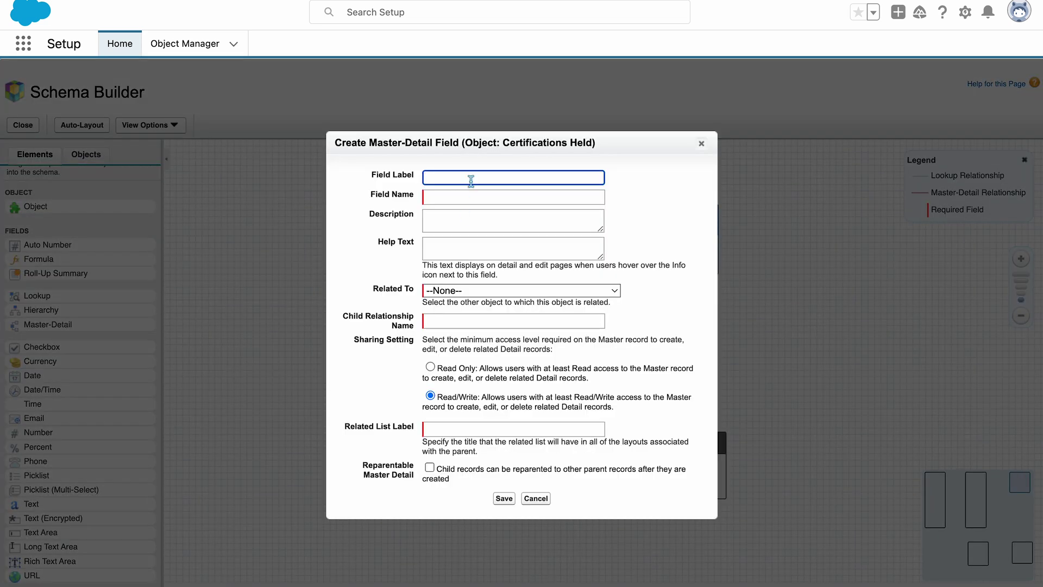
left_click(470, 179)
type("Ce")
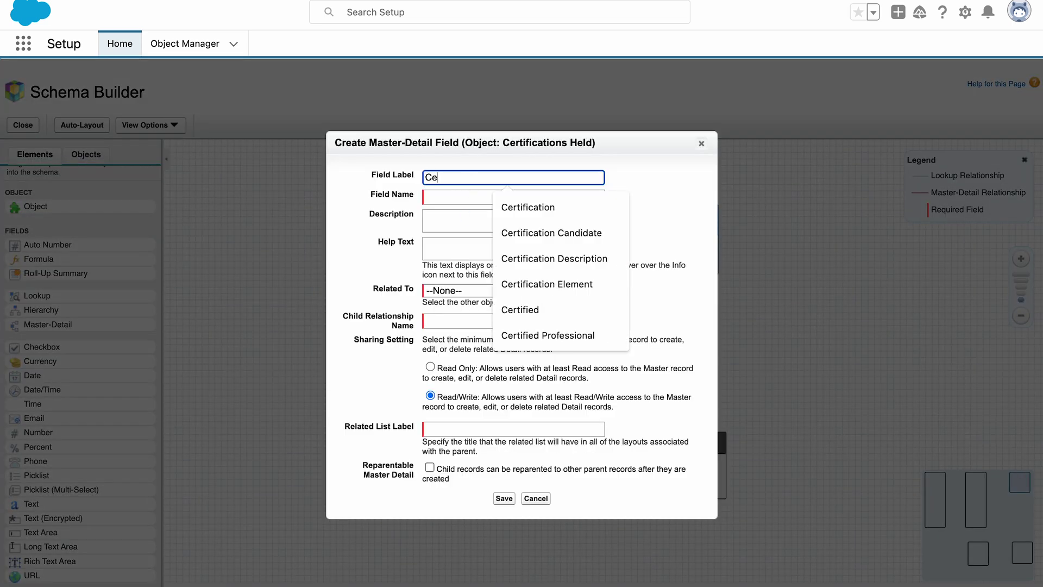
type("rtifica")
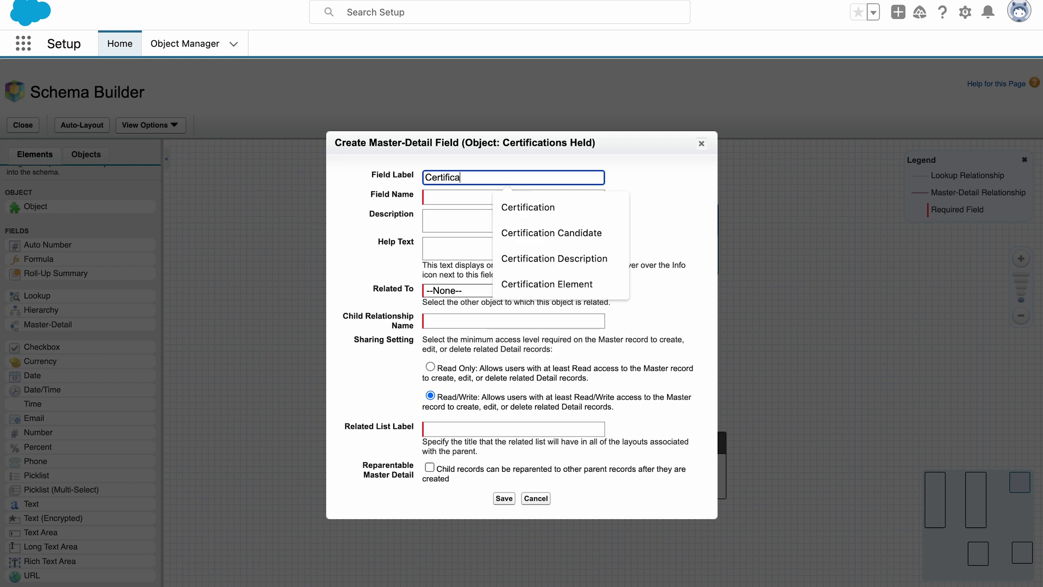
type("tion")
left_click(545, 214)
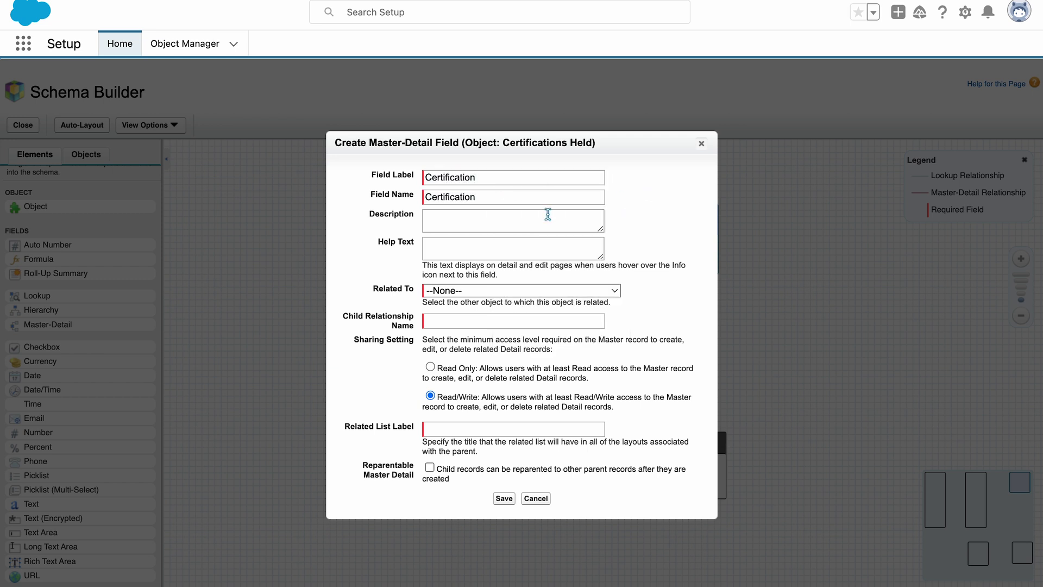
type("Master-detail to certifications.")
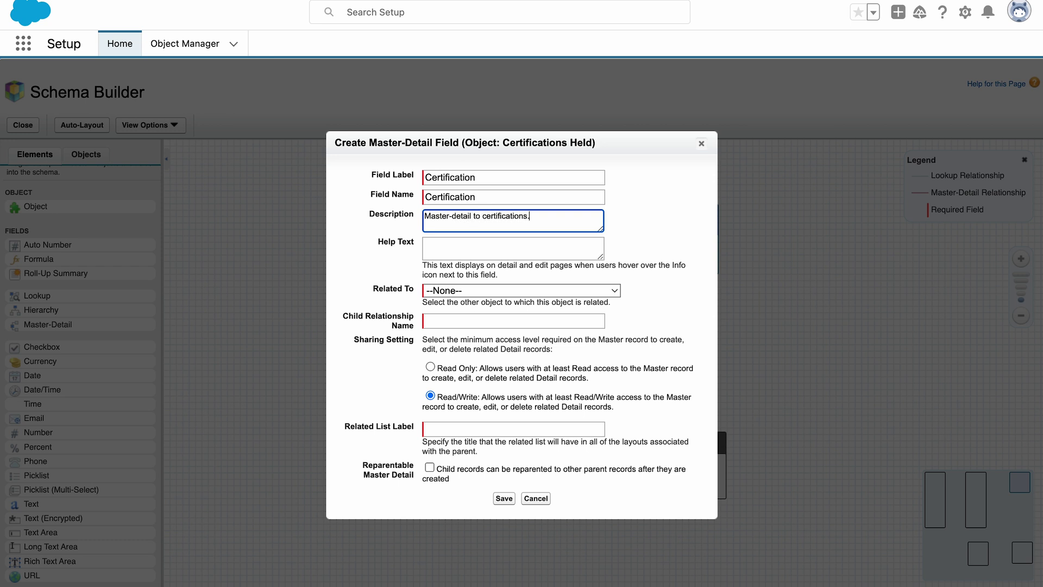
left_click(521, 291)
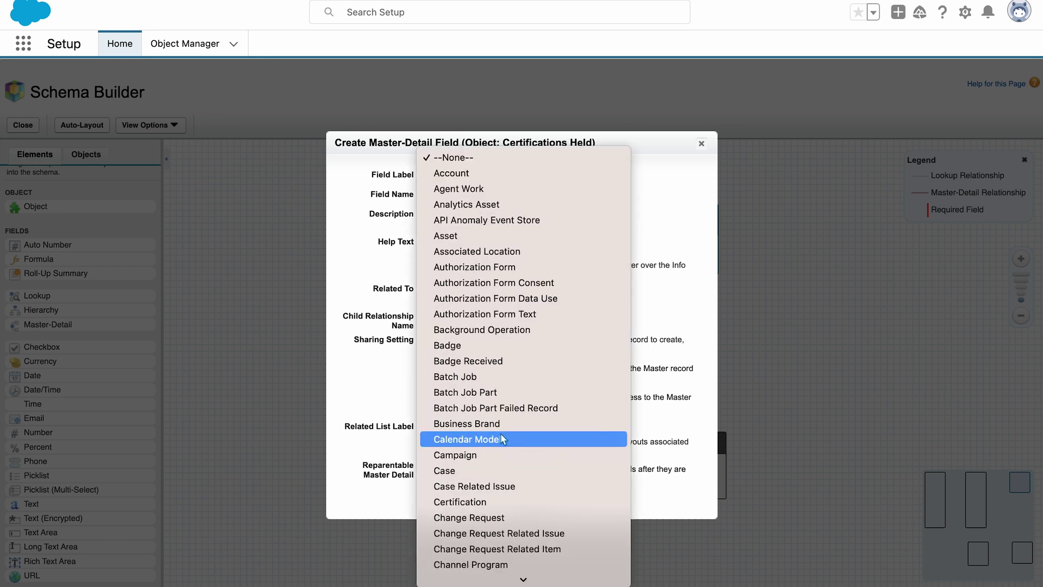
left_click(500, 486)
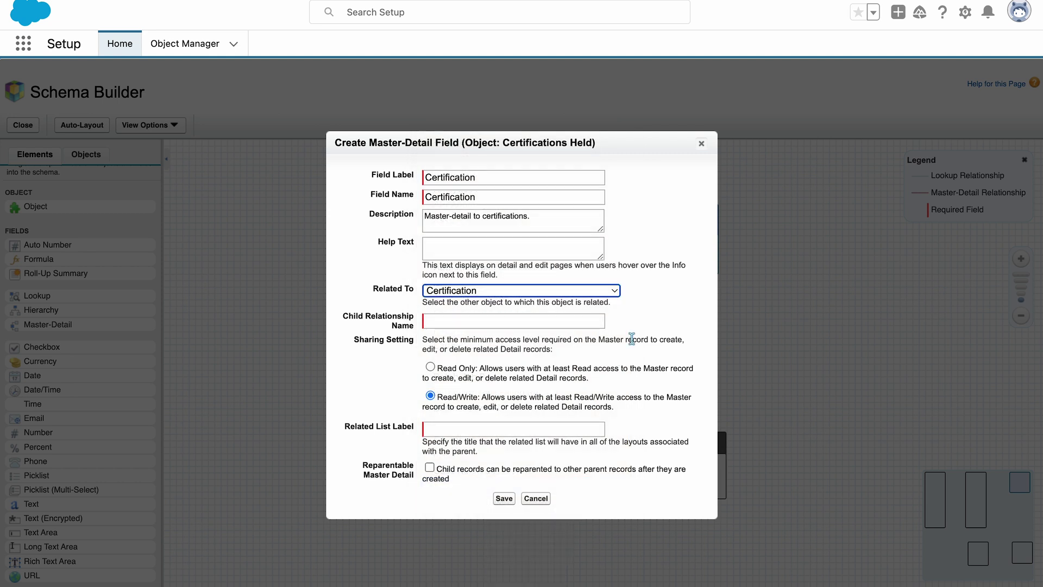
left_click(504, 498)
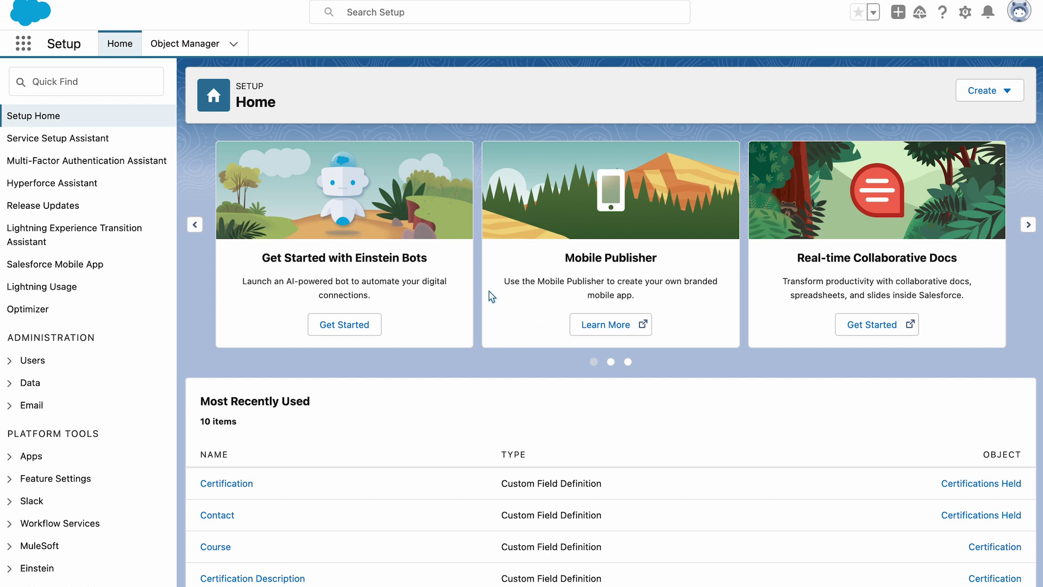
Open the Tabs setup page through a Quick Find search for 'tabs'
left_click(125, 86)
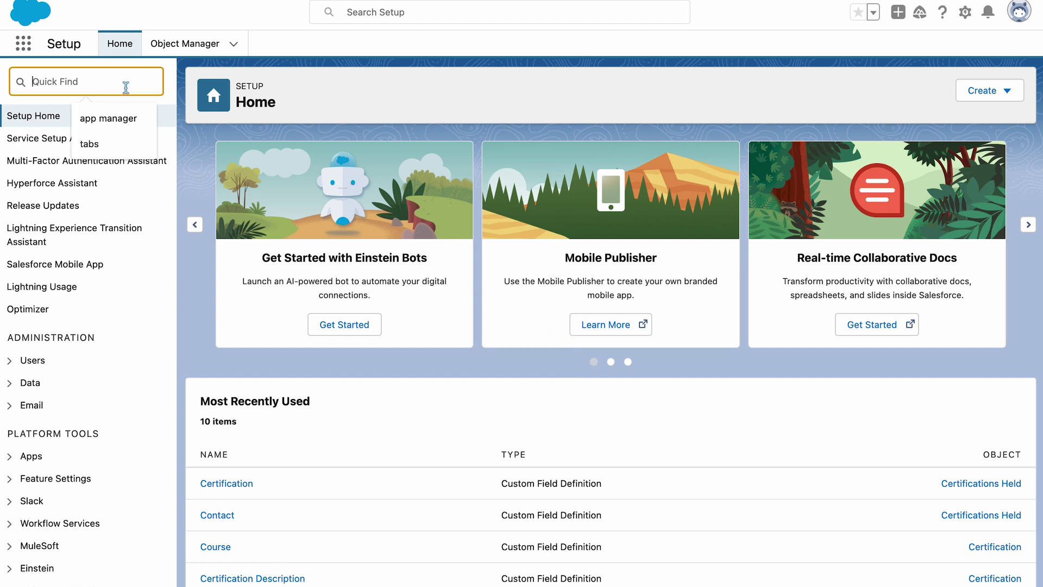
type("tabs")
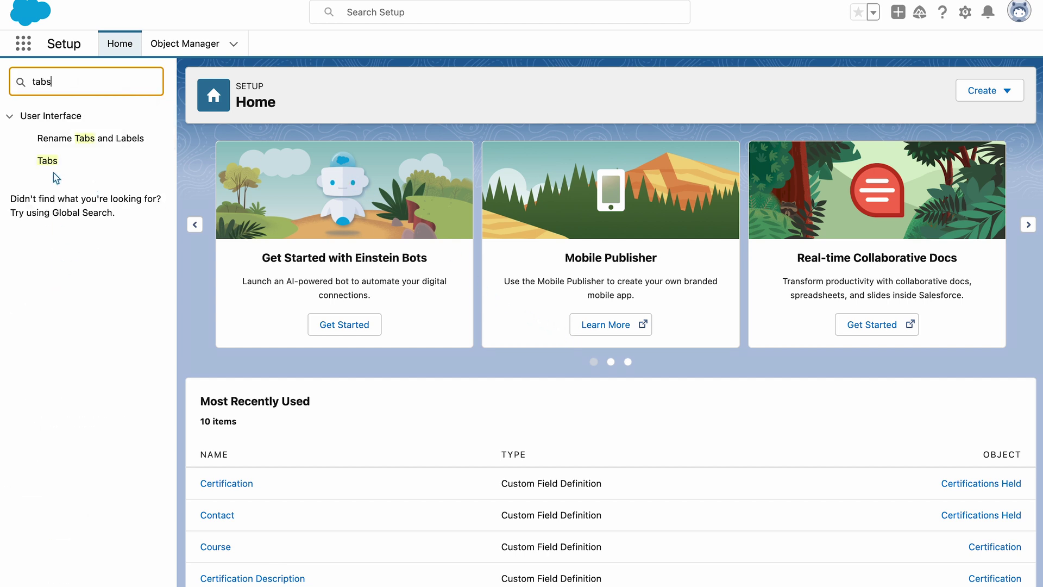
left_click(47, 162)
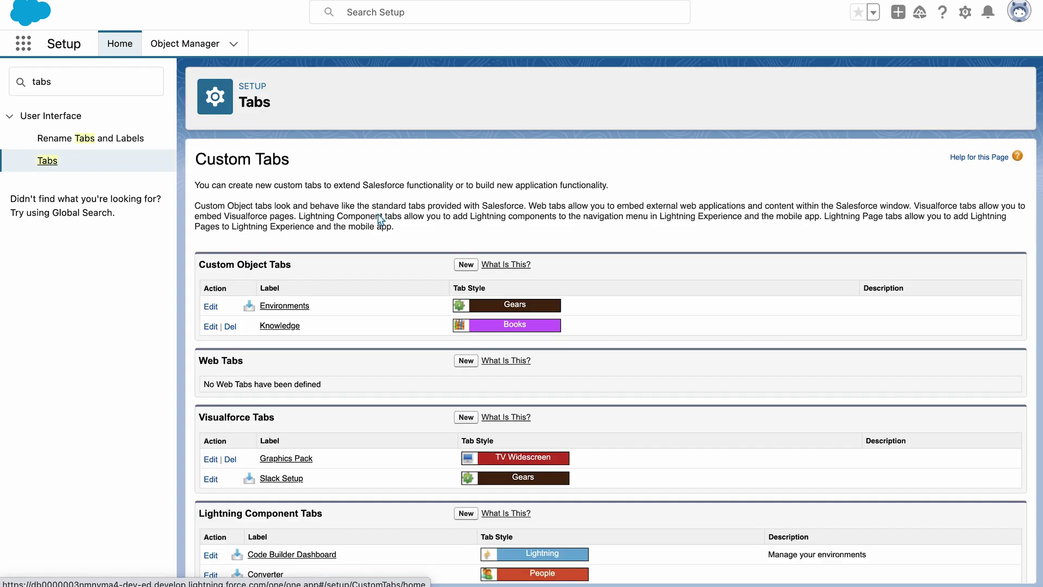
Create a Certification custom object tab with the Books style, default on for all profiles
left_click(466, 265)
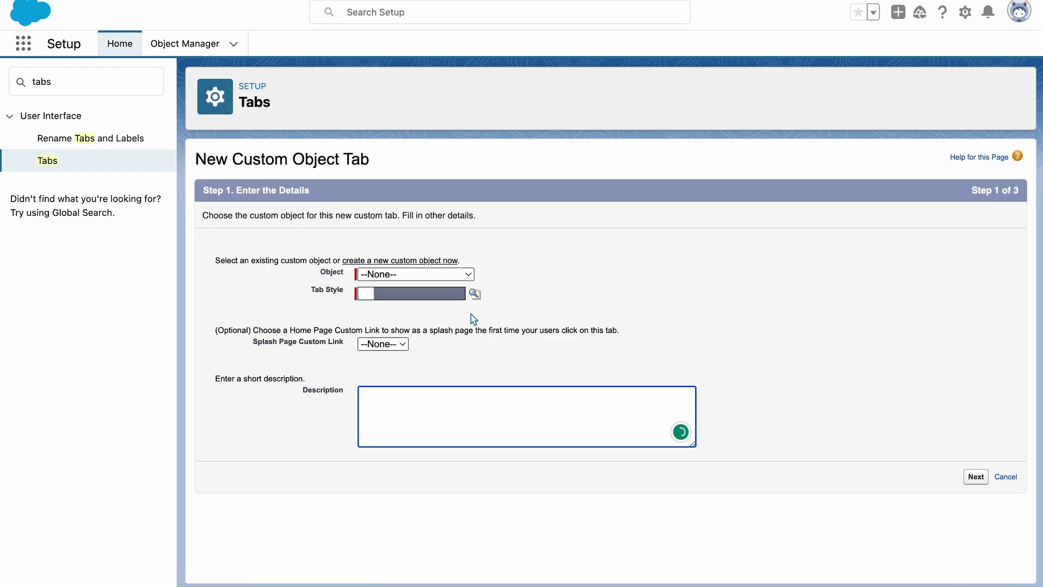
left_click(428, 274)
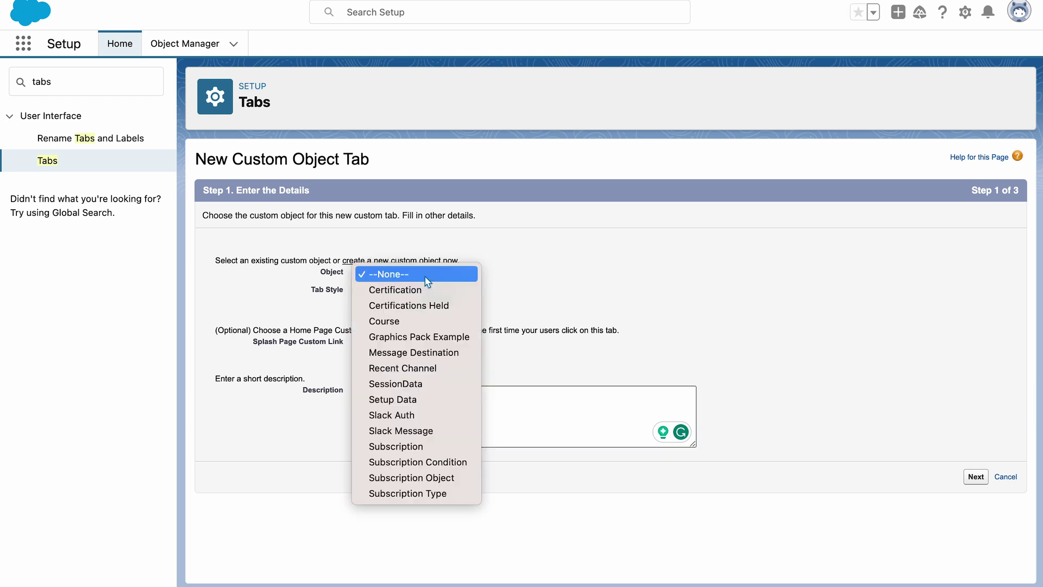
left_click(424, 289)
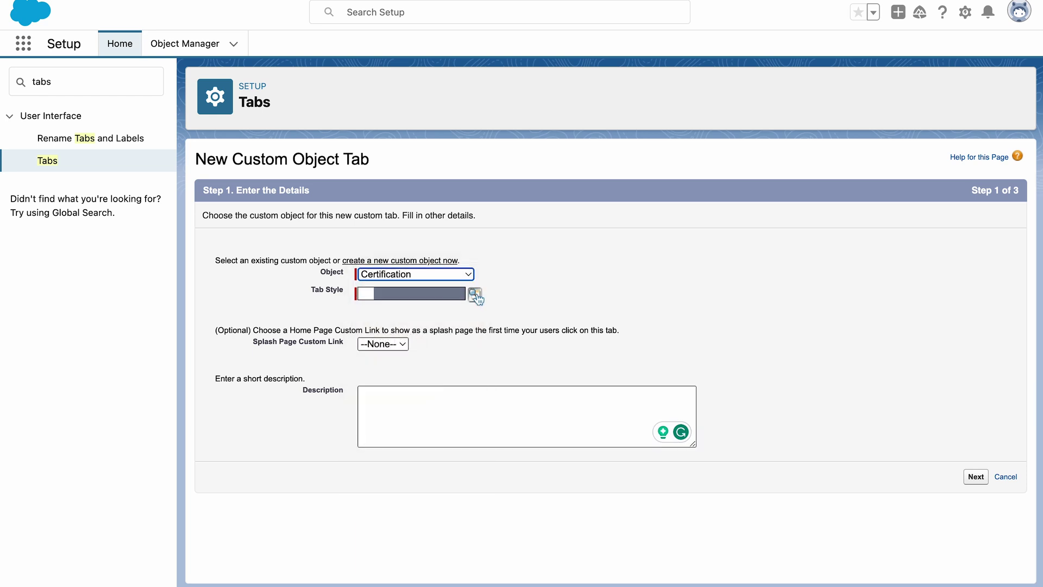
left_click(475, 294)
left_click_drag(360, 200, 568, 77)
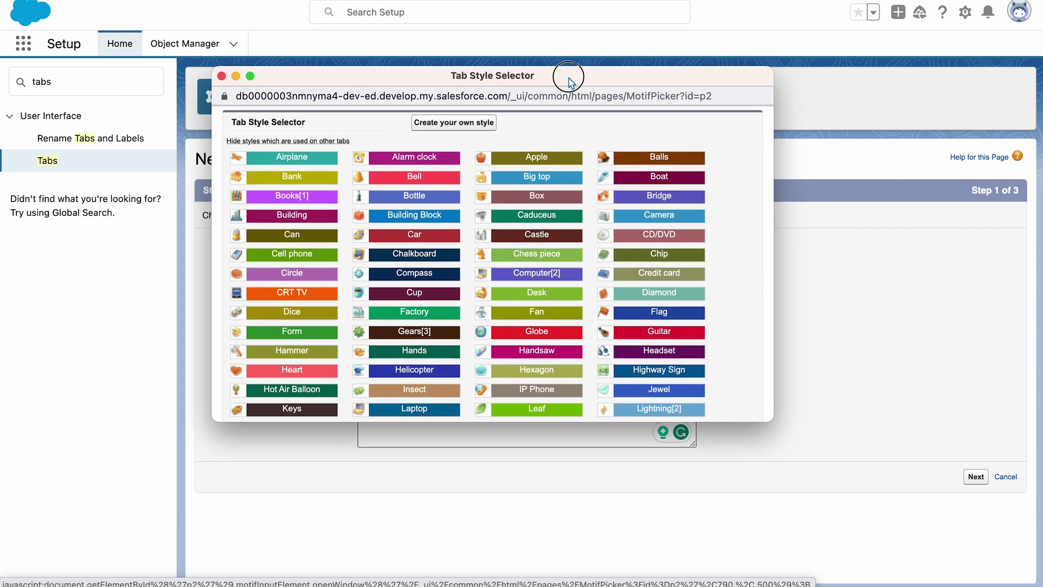
left_click(315, 197)
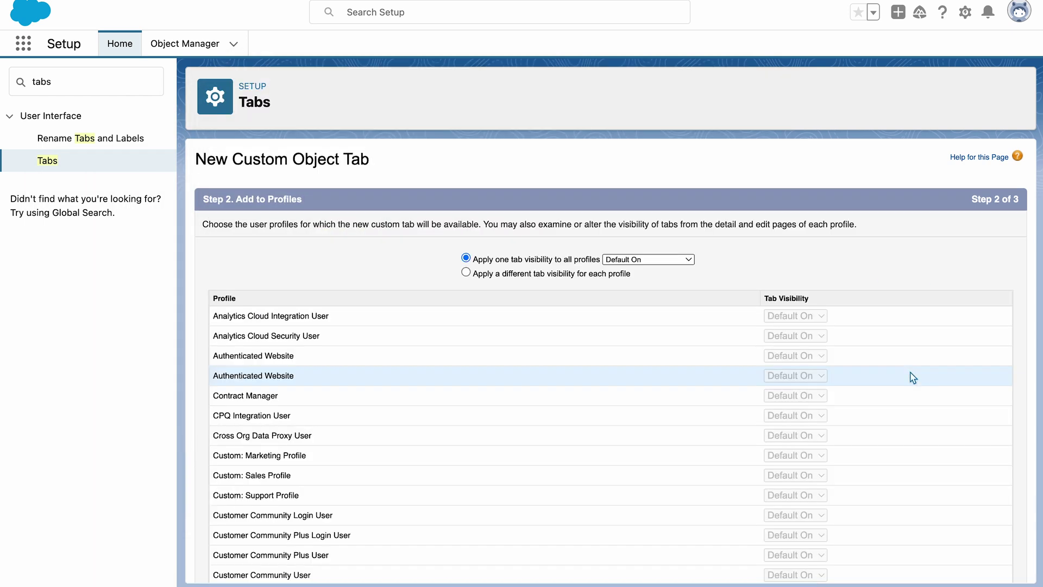
scroll(761, 302, "down", 2)
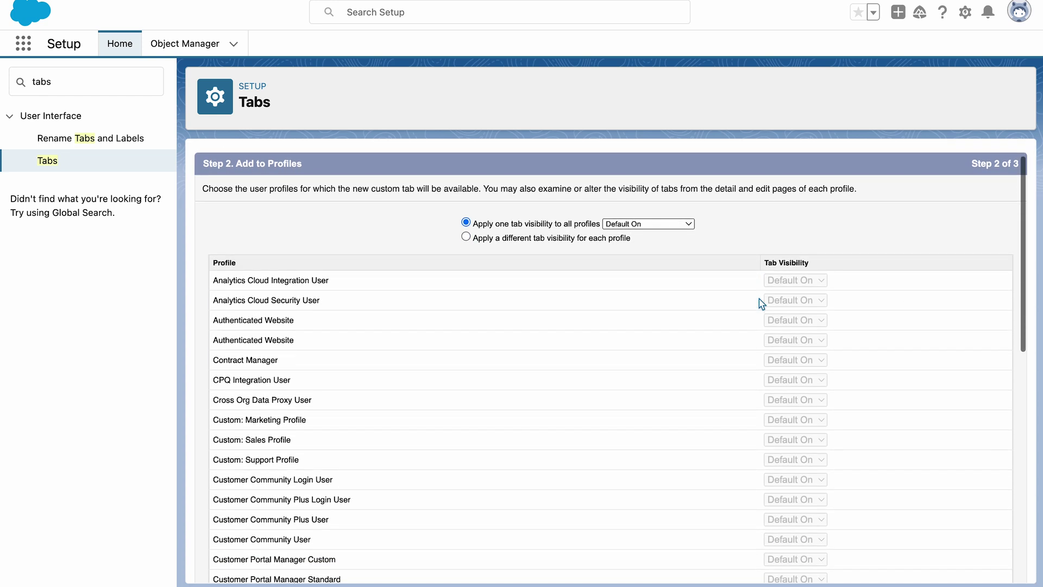
scroll(761, 303, "down", 10)
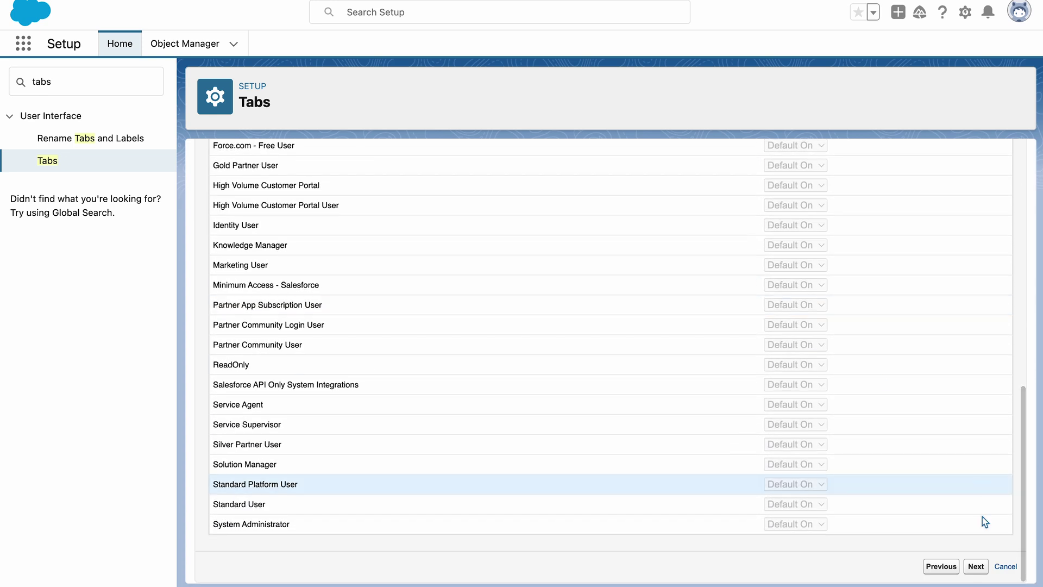
left_click(977, 566)
scroll(909, 379, "down", 5)
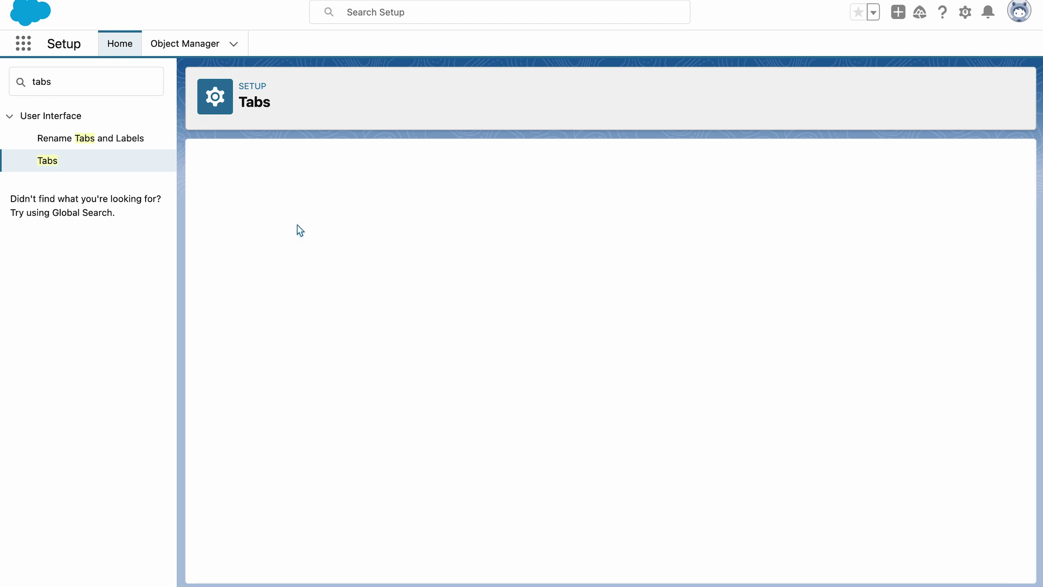
left_click(463, 267)
Create a Certifications Held tab with the Trophy style, available to all profiles and apps
left_click(432, 273)
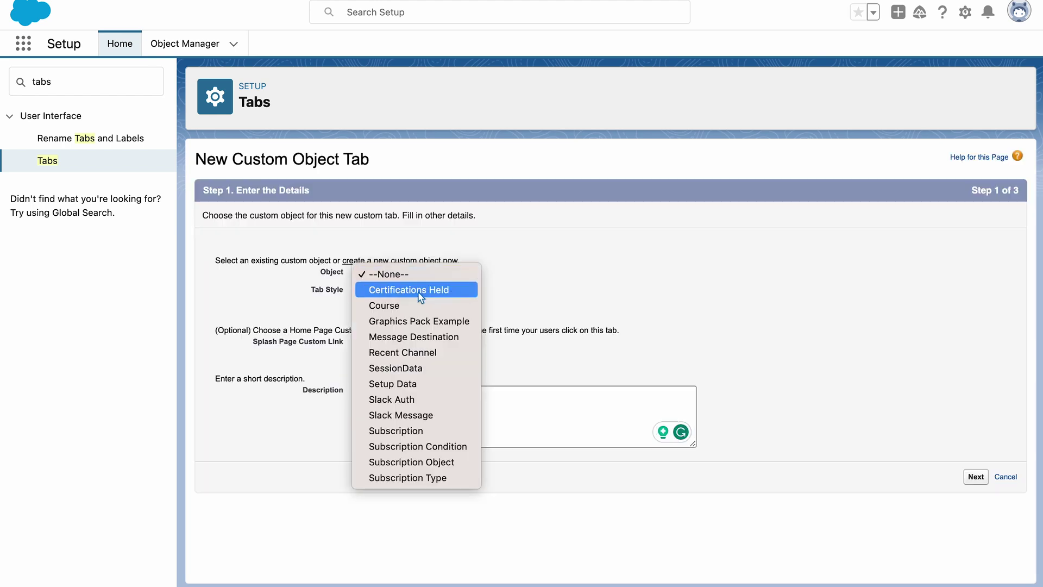
left_click(413, 290)
left_click(476, 297)
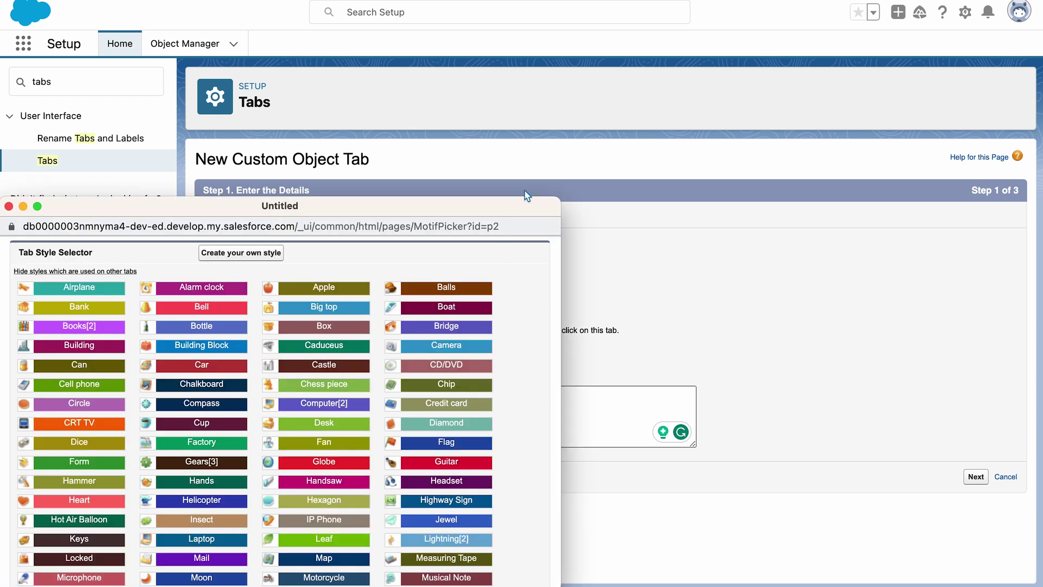
left_click_drag(449, 205, 659, 77)
scroll(565, 243, "down", 5)
scroll(564, 243, "down", 3)
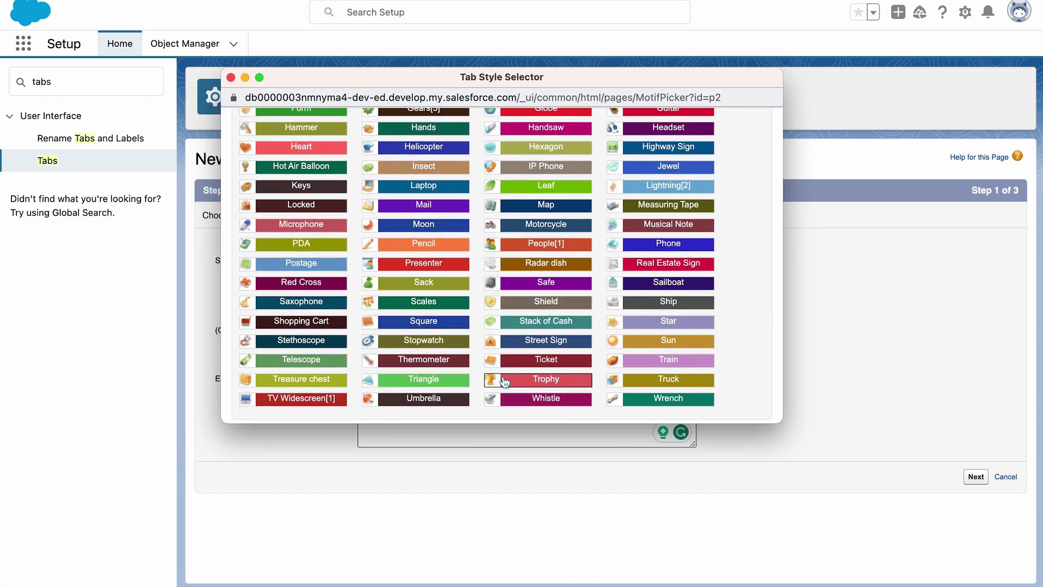
left_click(502, 379)
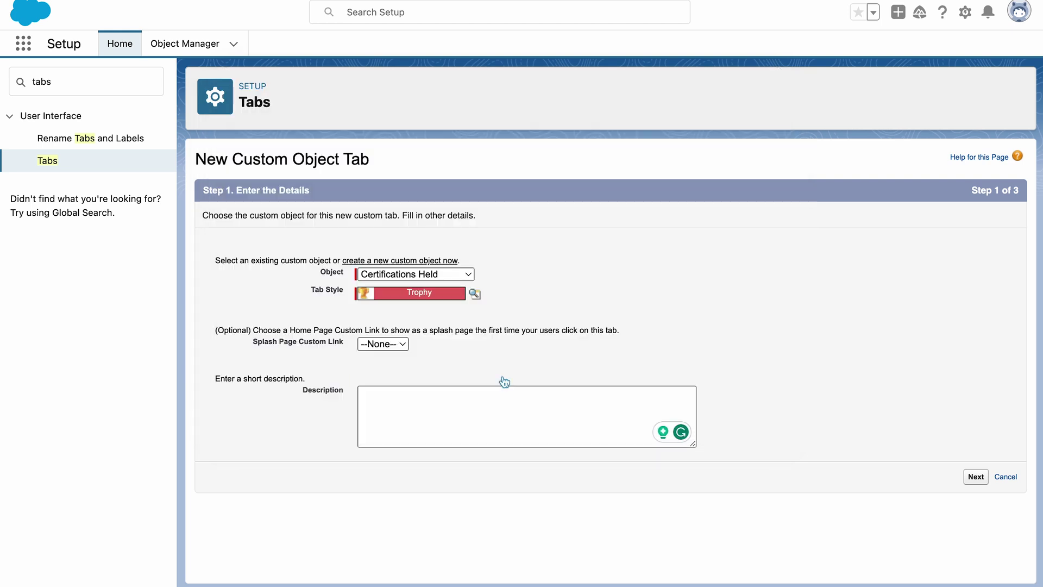
left_click(976, 476)
scroll(987, 346, "down", 10)
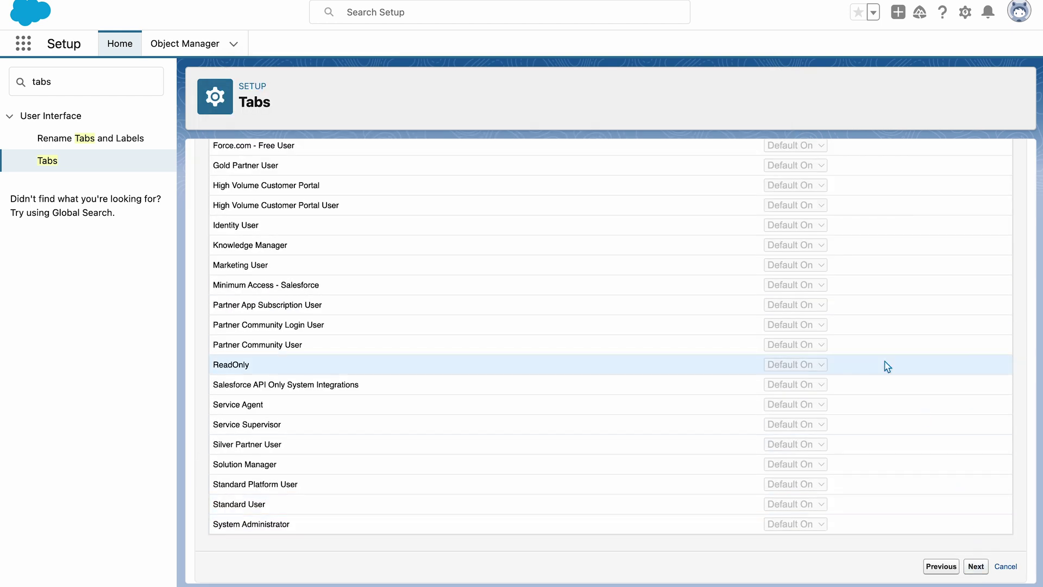
scroll(885, 366, "down", 5)
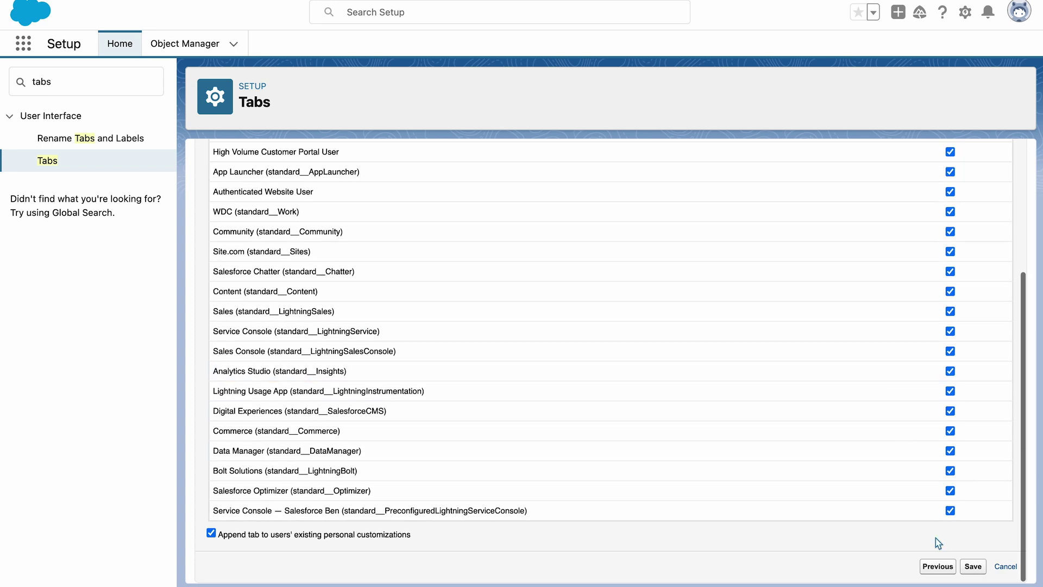
left_click(975, 573)
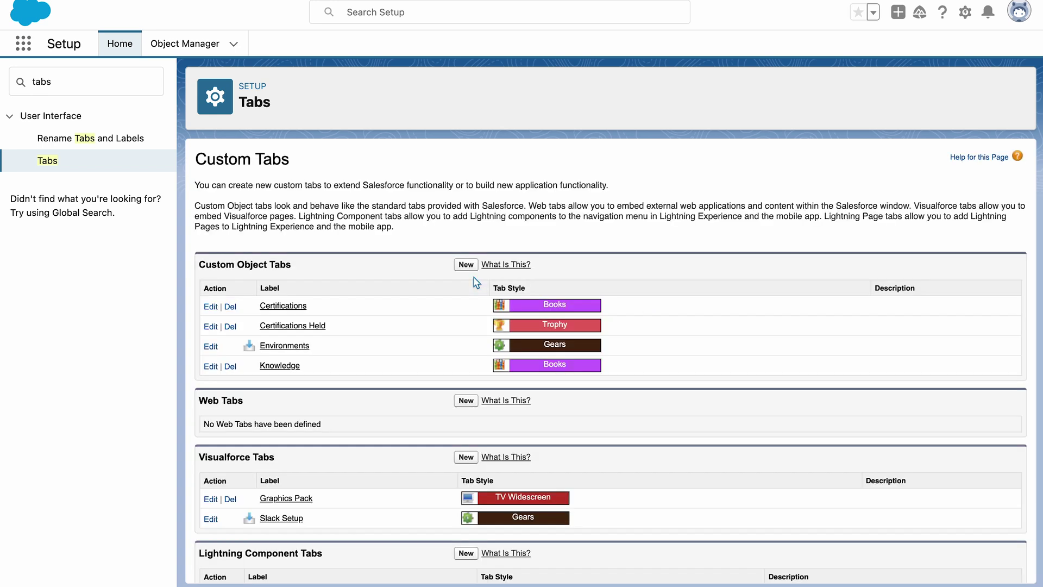
left_click(464, 264)
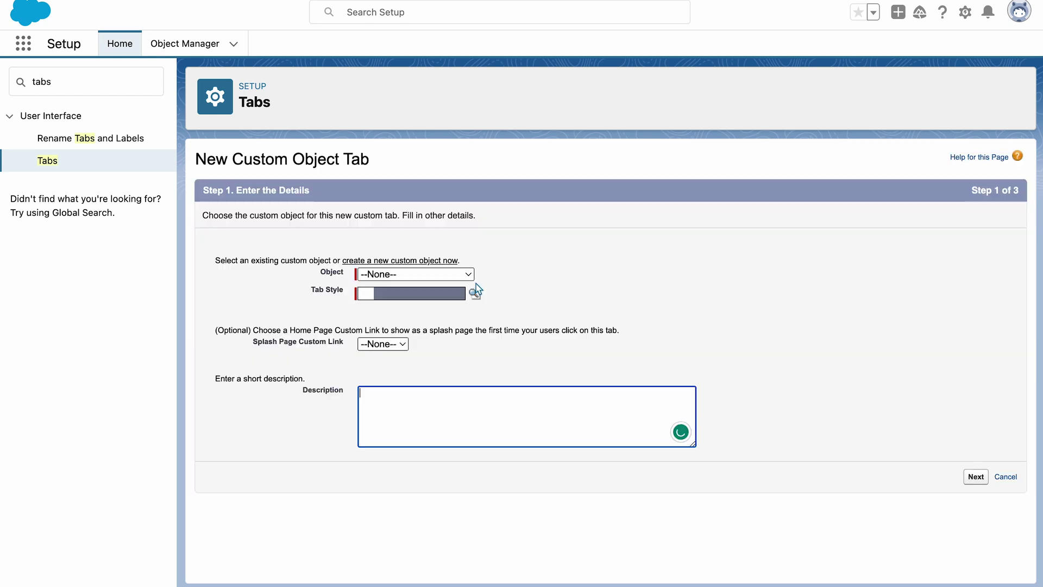
Create a Course tab with the Pencil style, added to all profiles and custom apps
left_click(429, 274)
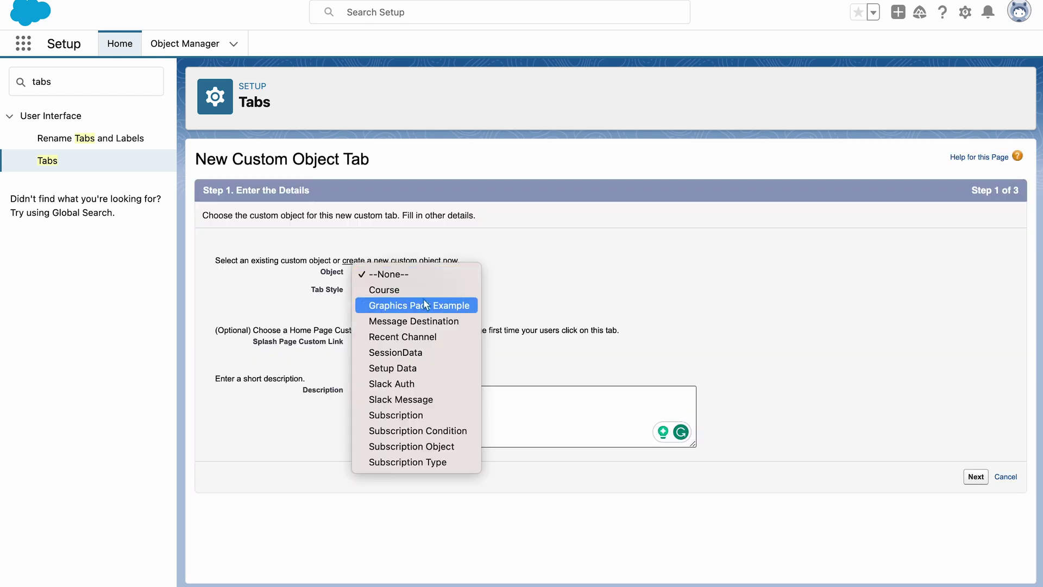
left_click(413, 289)
left_click(474, 291)
left_click_drag(430, 204, 594, 140)
scroll(558, 257, "down", 3)
scroll(559, 257, "down", 5)
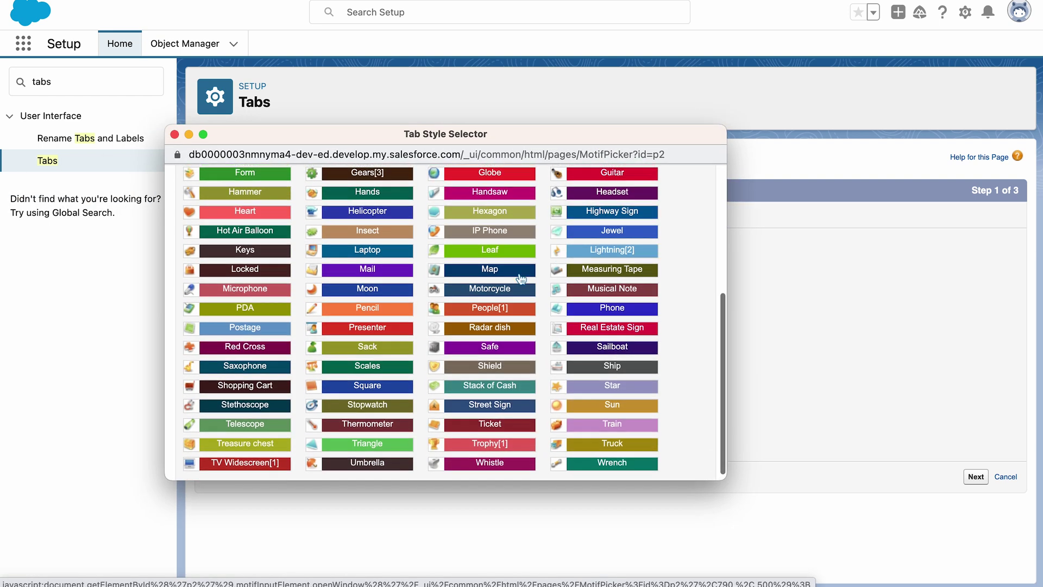
left_click(387, 311)
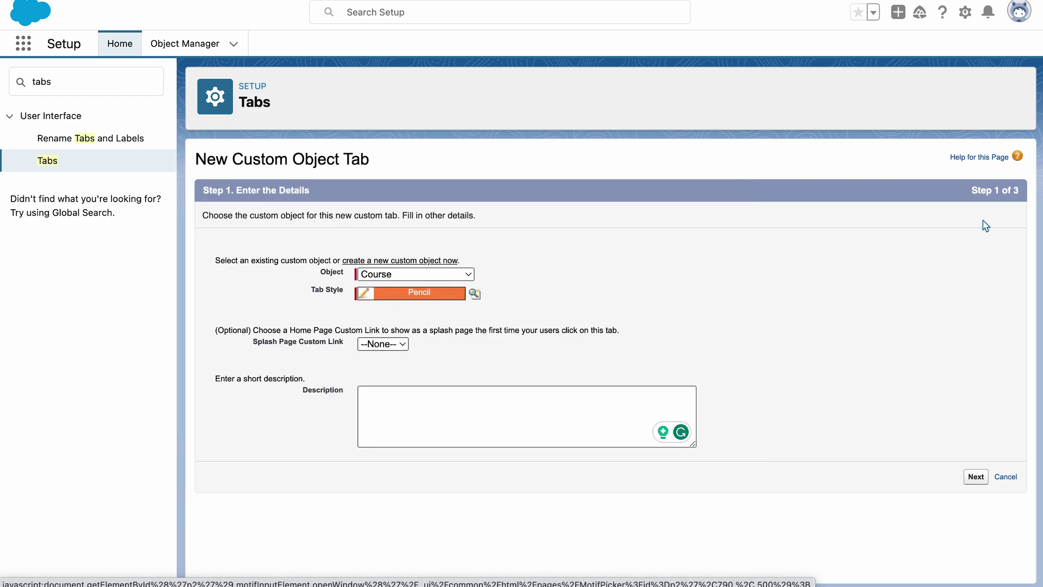
left_click(976, 477)
scroll(873, 375, "down", 10)
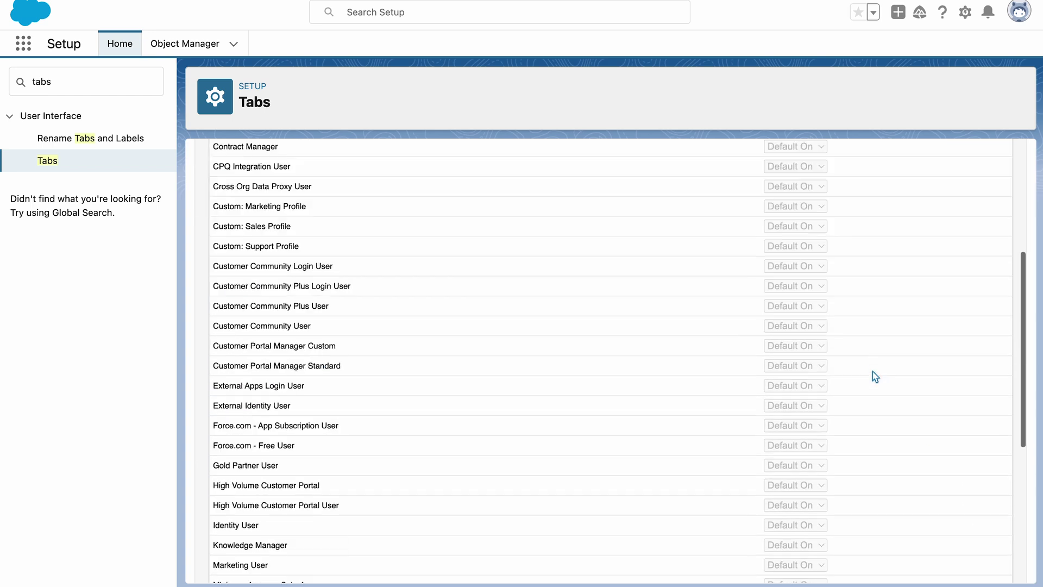
left_click(965, 567)
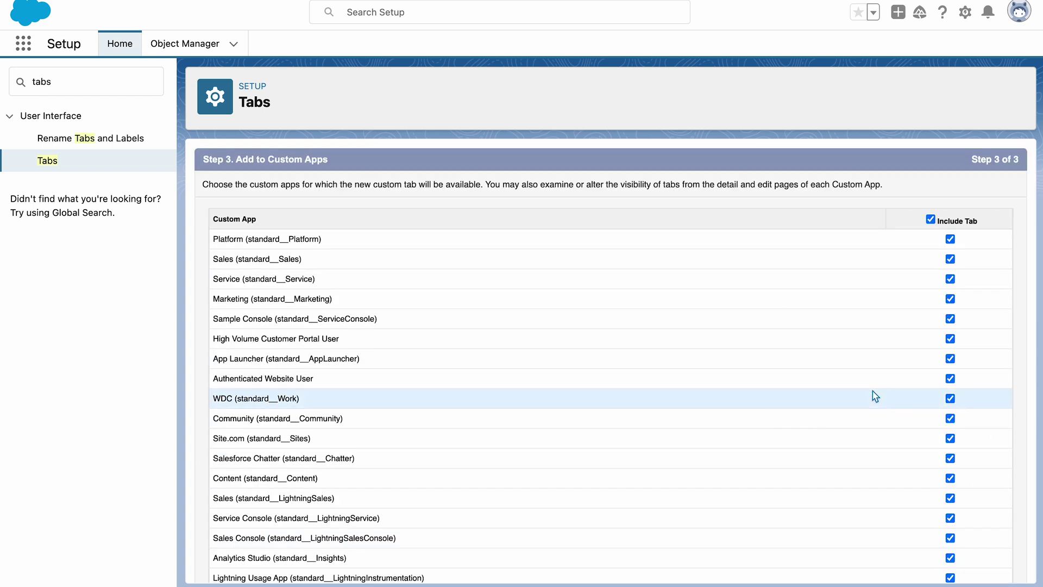
scroll(874, 396, "down", 5)
left_click(971, 567)
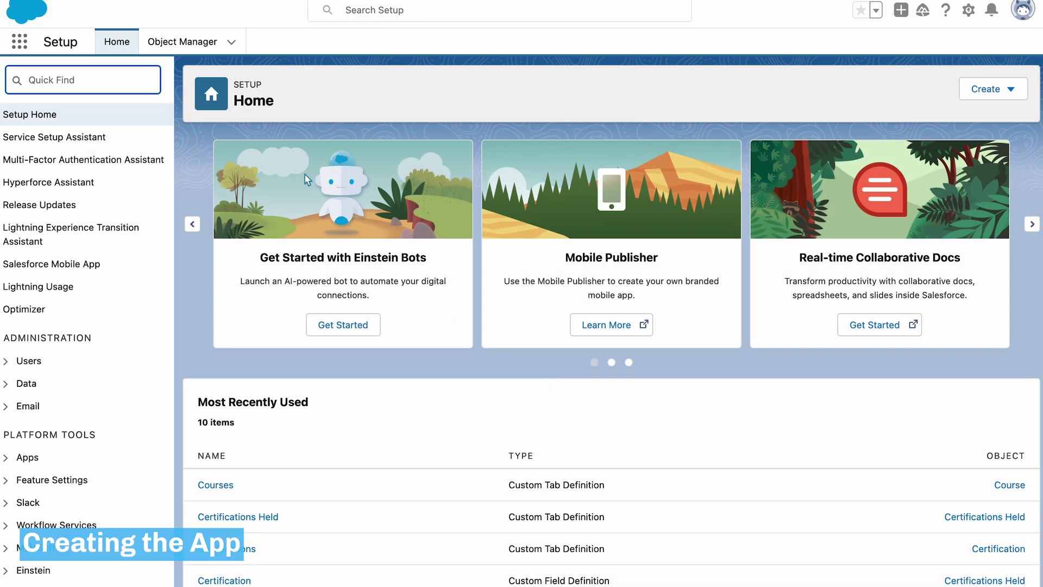
Open the App Manager page with a Quick Find search for 'app manager'
left_click(102, 66)
type("app mana")
left_click(81, 137)
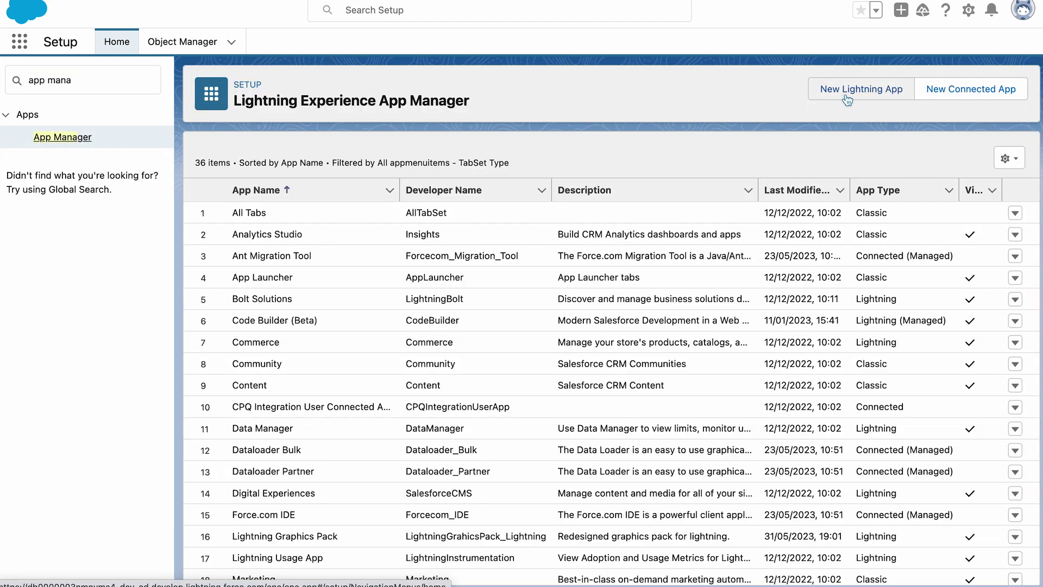
Start a new Lightning app named Certifications App, described as an app for courses and certifications
left_click(846, 95)
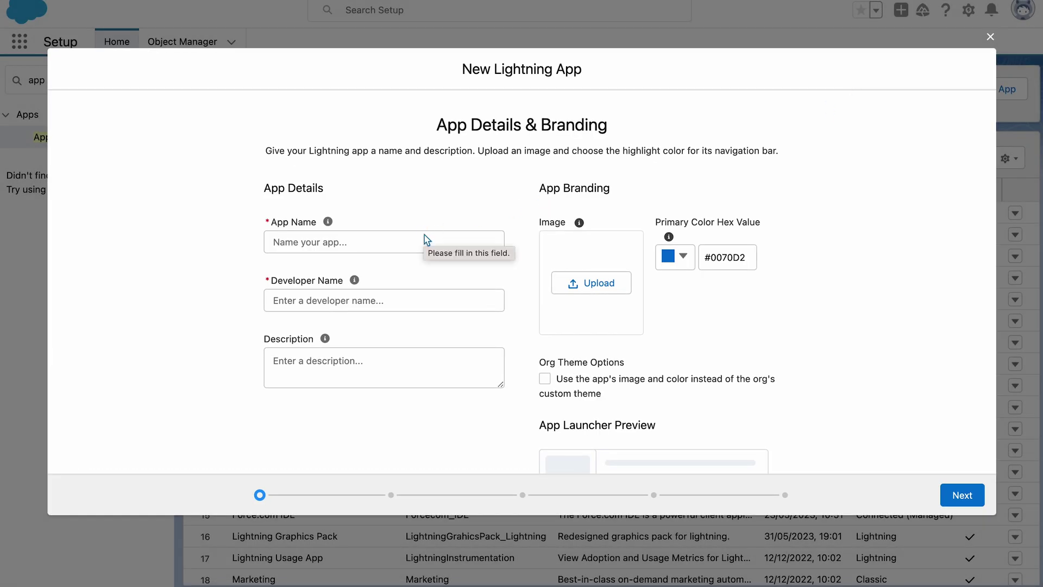
left_click(419, 251)
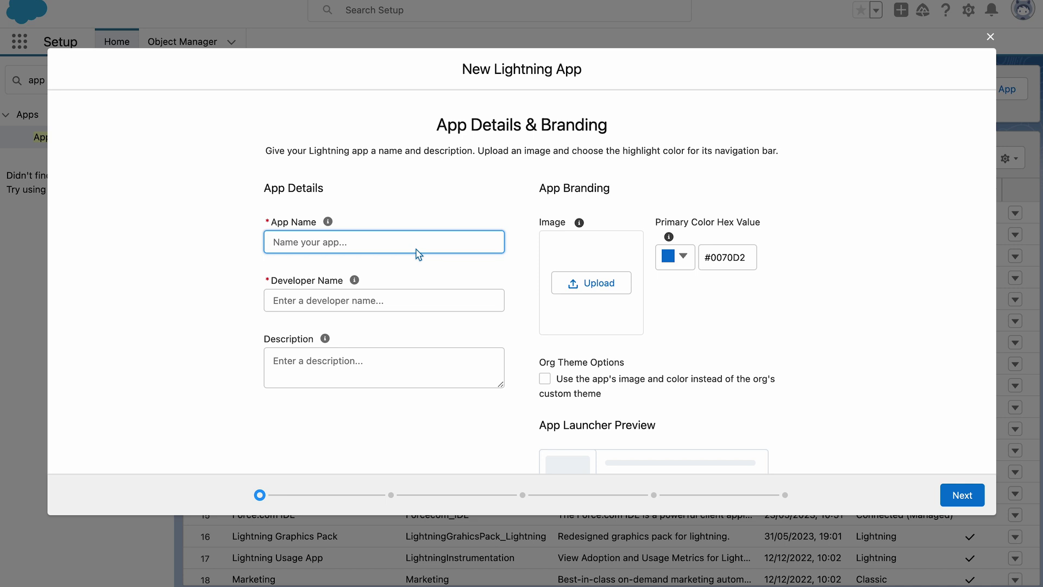
type("Certifications App")
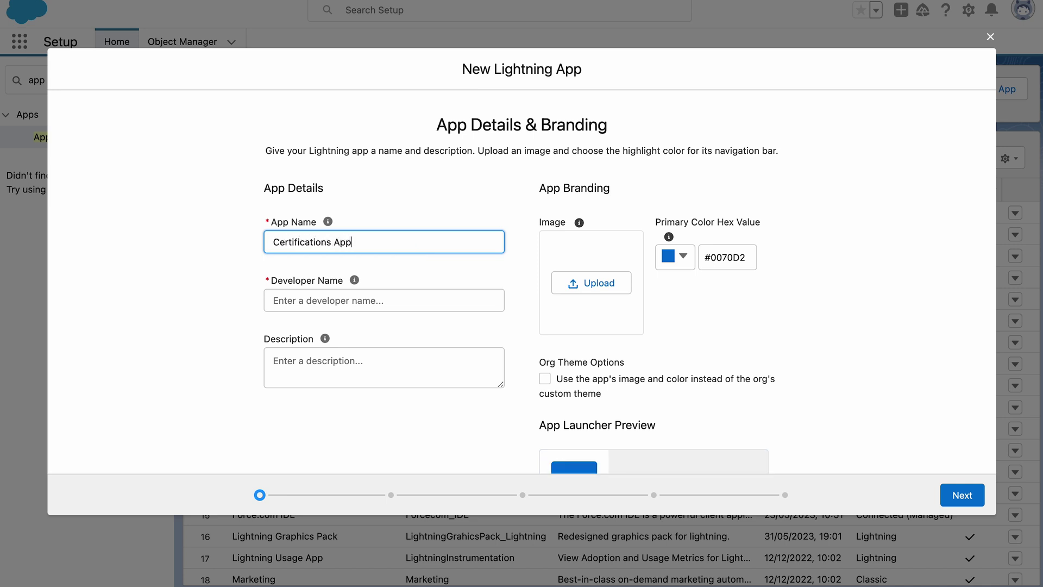
left_click(253, 299)
left_click(341, 369)
type("App for courses and certifications")
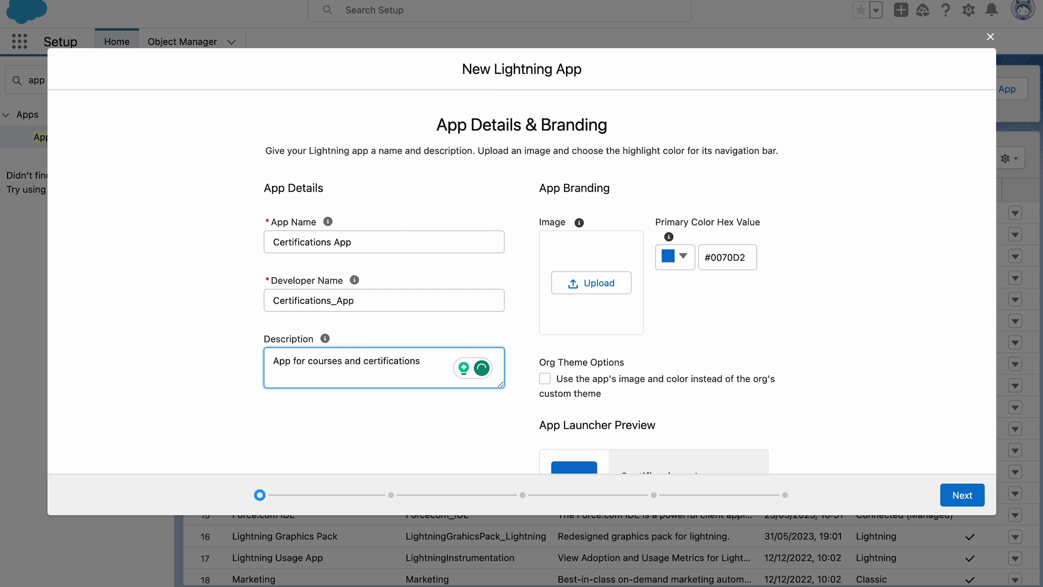
scroll(581, 335, "down", 2)
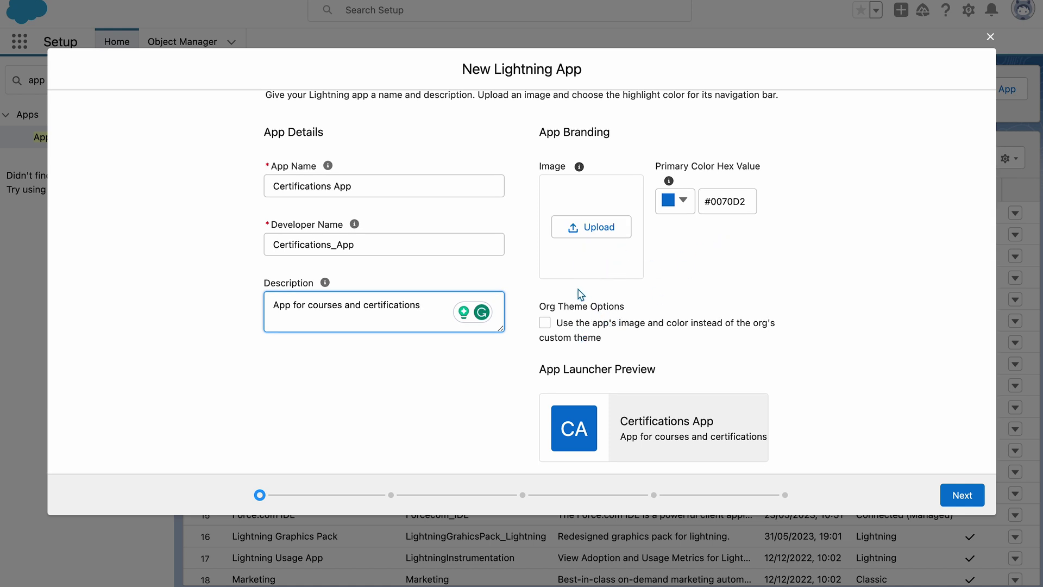
left_click(962, 496)
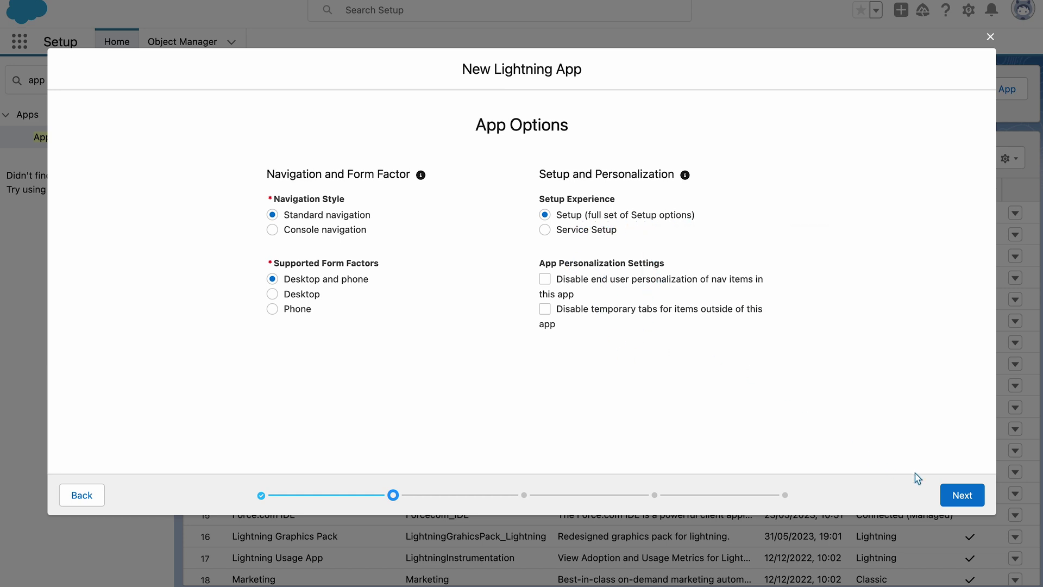
Add a Visualforce utility item to the app, then remove it again
left_click(959, 495)
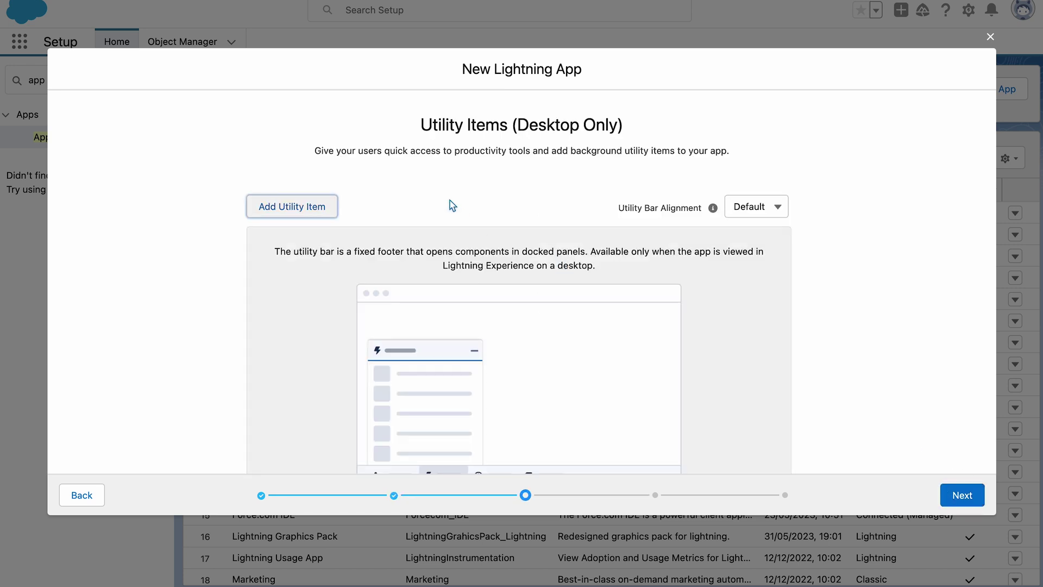
scroll(452, 205, "down", 2)
left_click(290, 161)
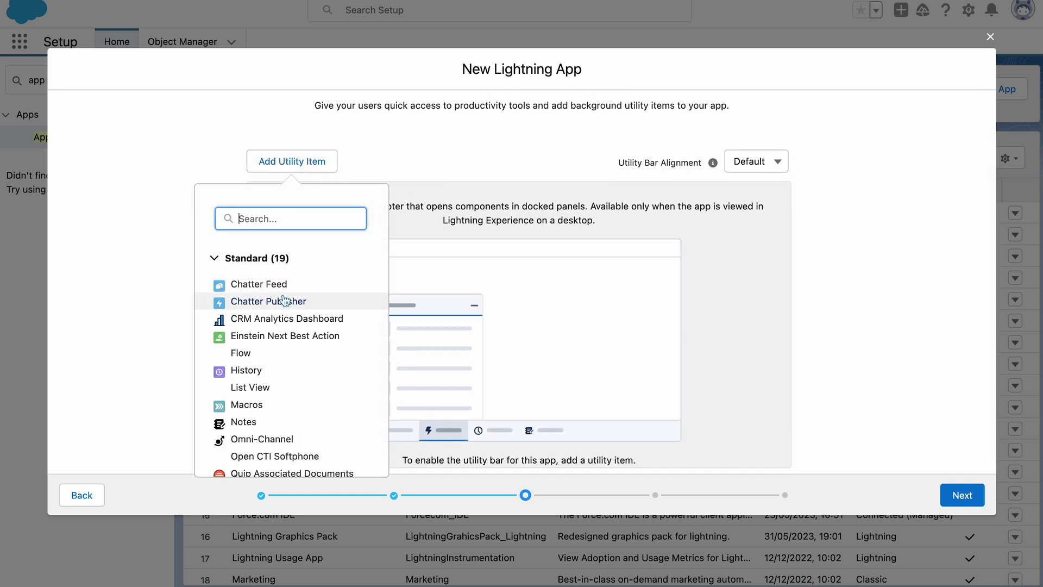
scroll(282, 301, "down", 3)
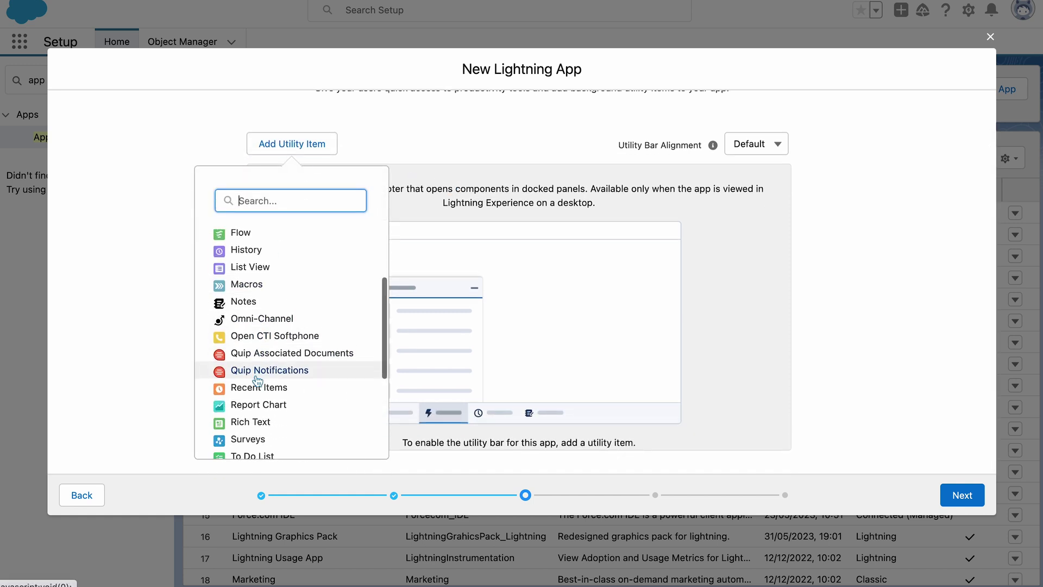
scroll(257, 380, "down", 3)
left_click(254, 409)
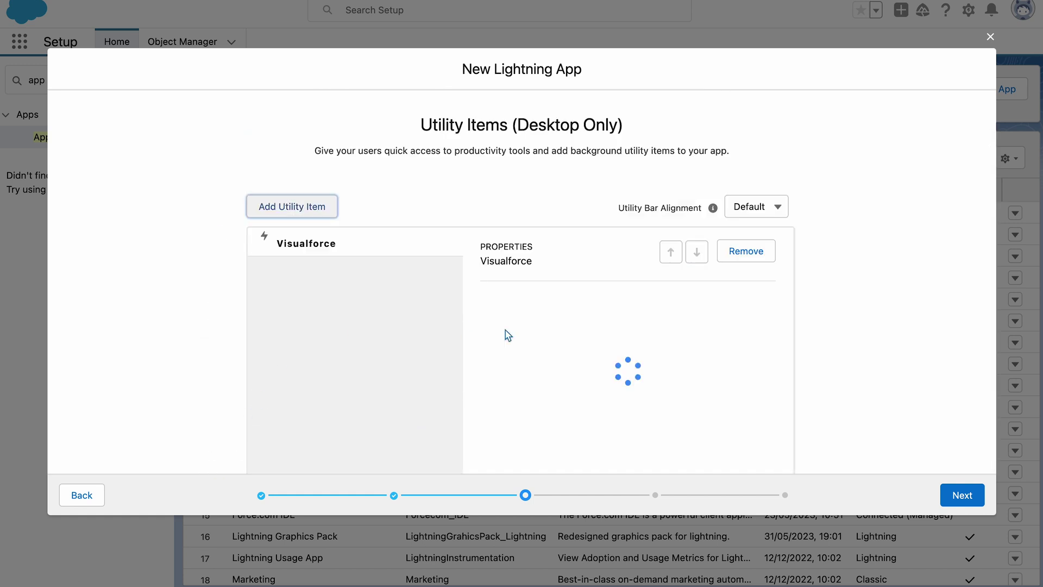
left_click(761, 251)
Add To Do List and Notes as the app's utility items
left_click(286, 207)
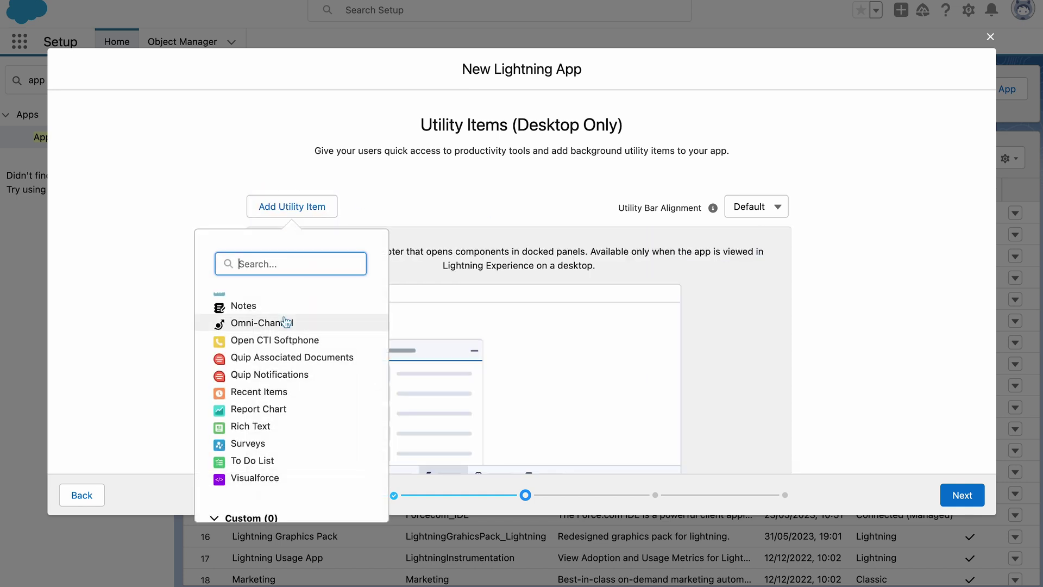
scroll(286, 322, "down", 3)
left_click(248, 279)
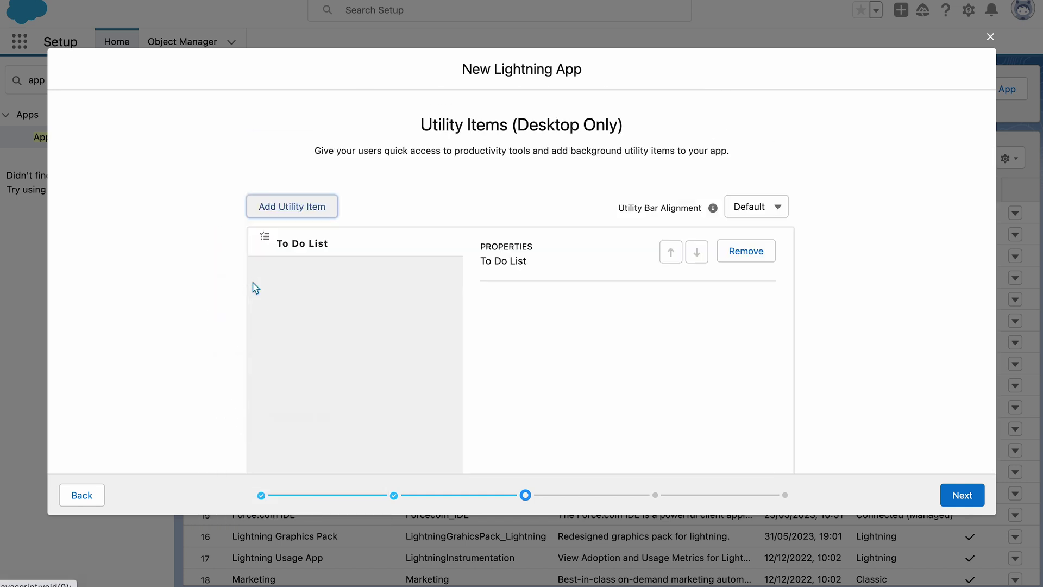
left_click(288, 213)
scroll(293, 326, "up", 5)
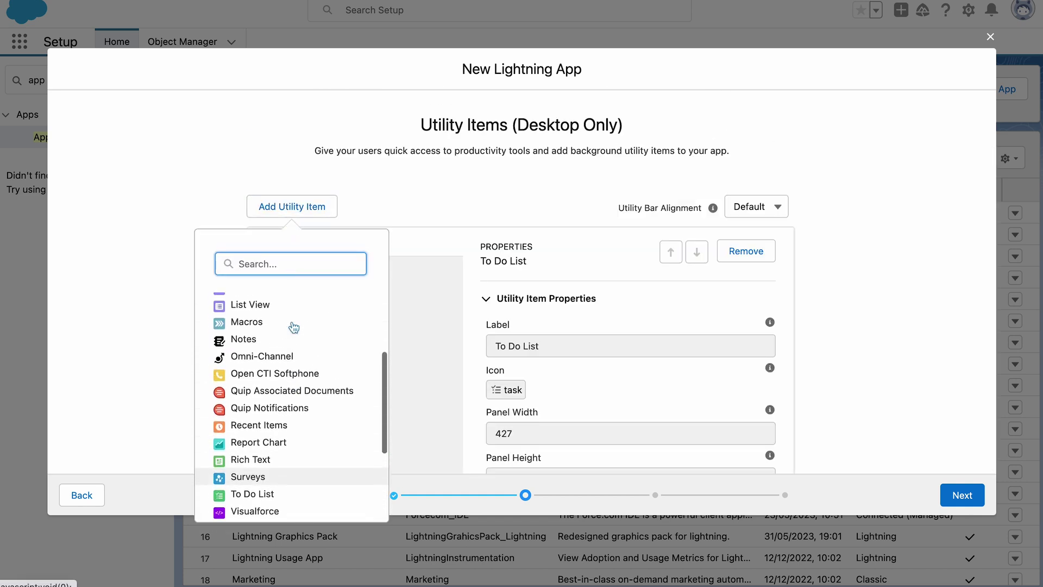
left_click(275, 341)
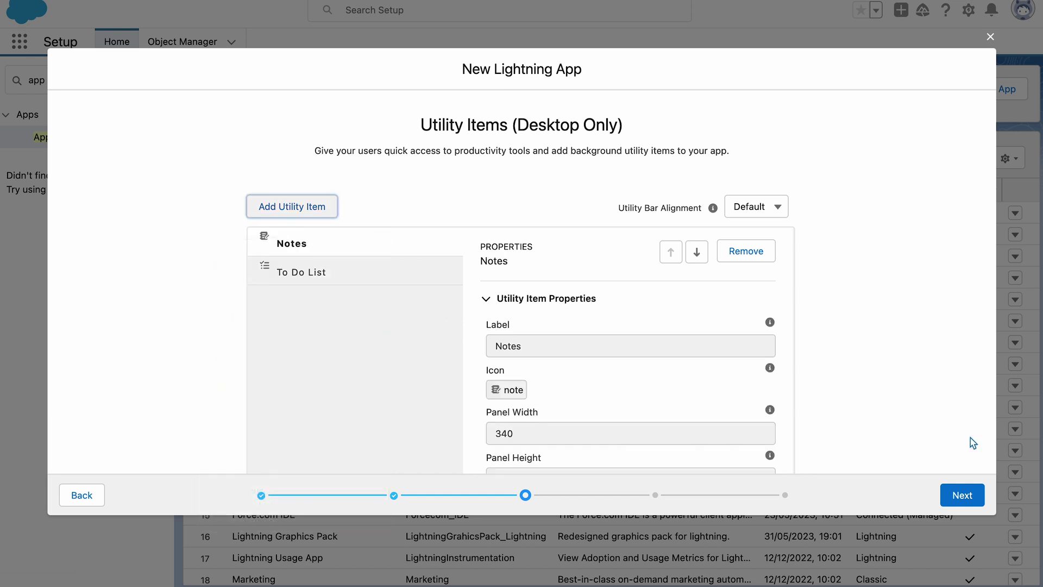
left_click(959, 494)
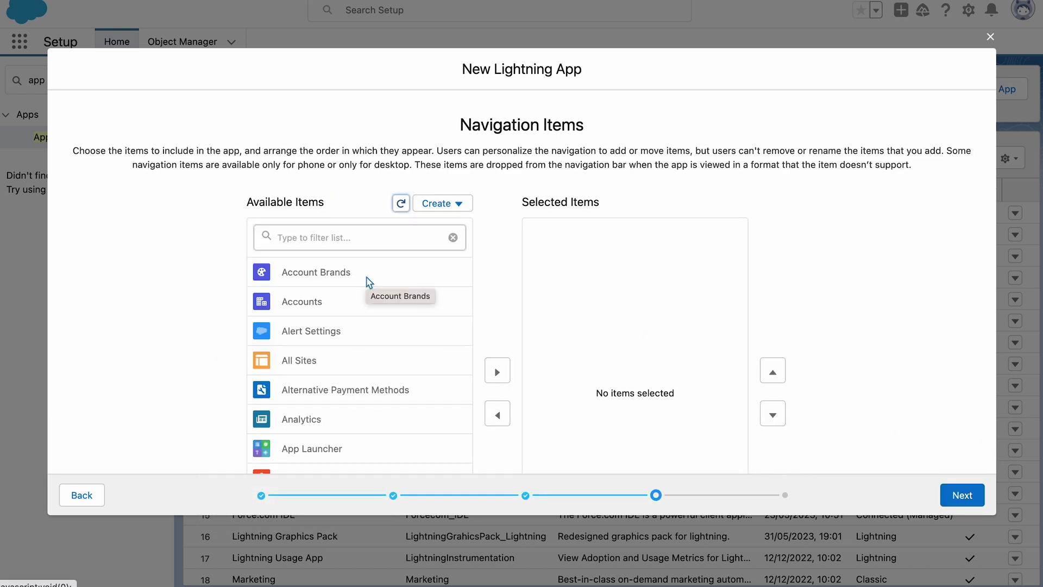
Add Accounts, Contacts and Courses to the app's selected navigation items
left_click(312, 303)
scroll(305, 298, "down", 2)
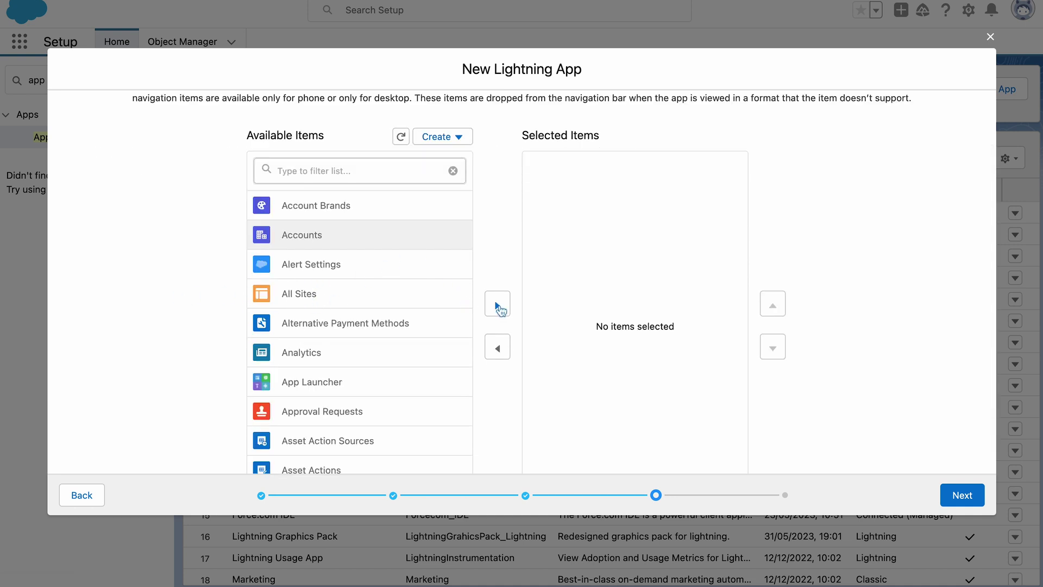
left_click(500, 304)
left_click(343, 165)
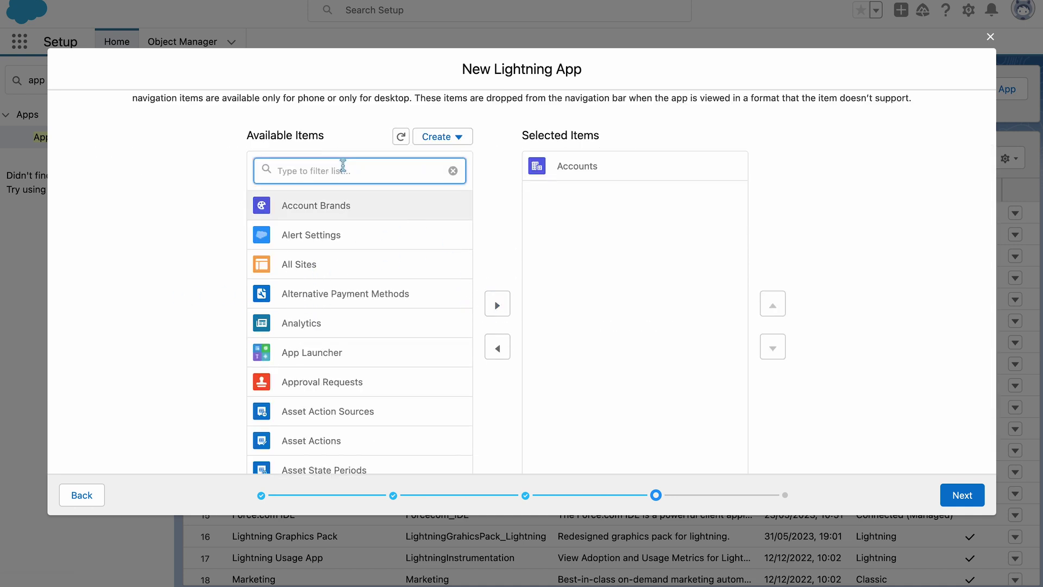
type("cont")
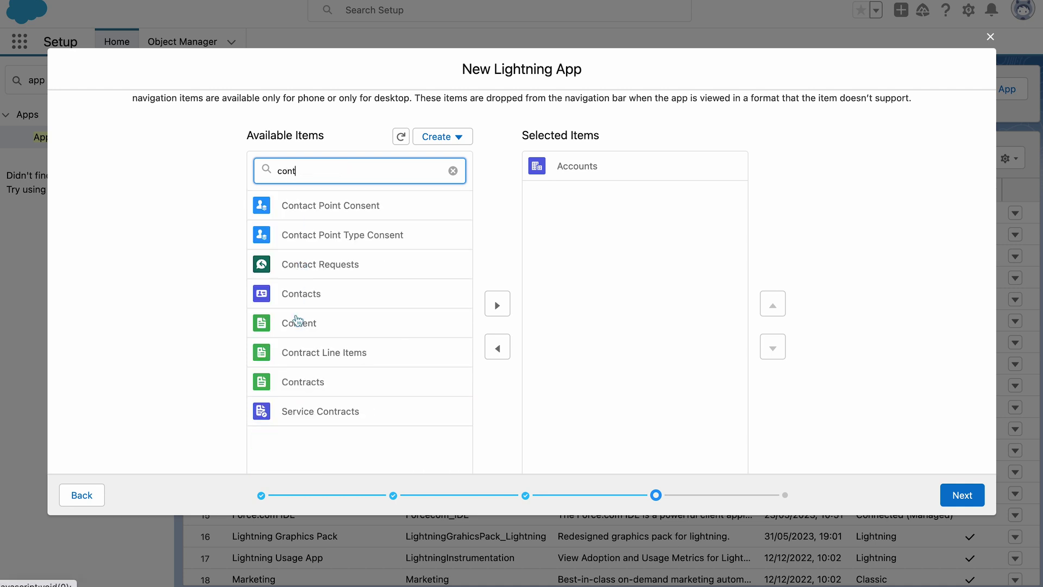
left_click(305, 301)
left_click(498, 305)
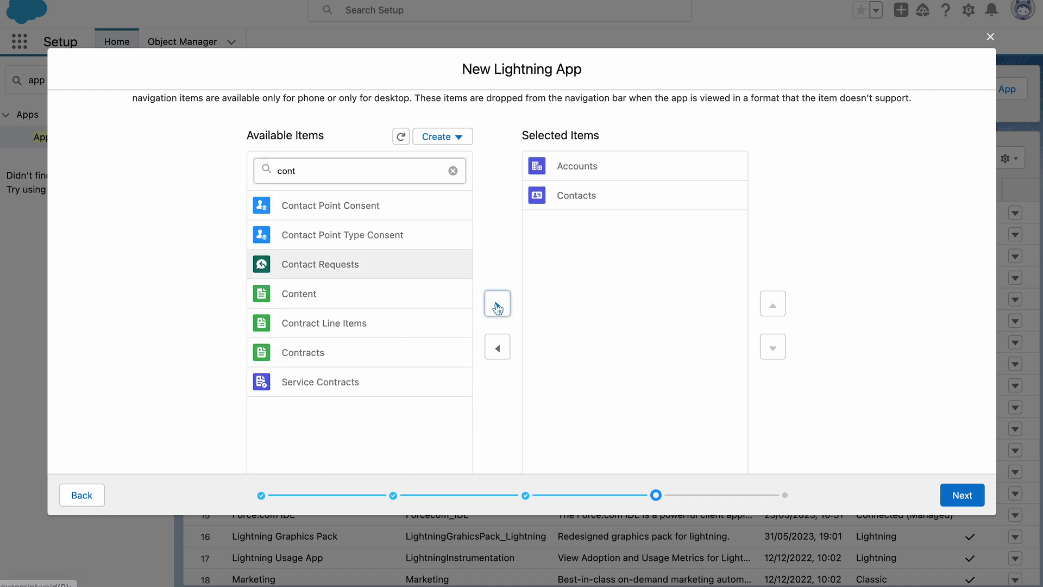
double_click(361, 170)
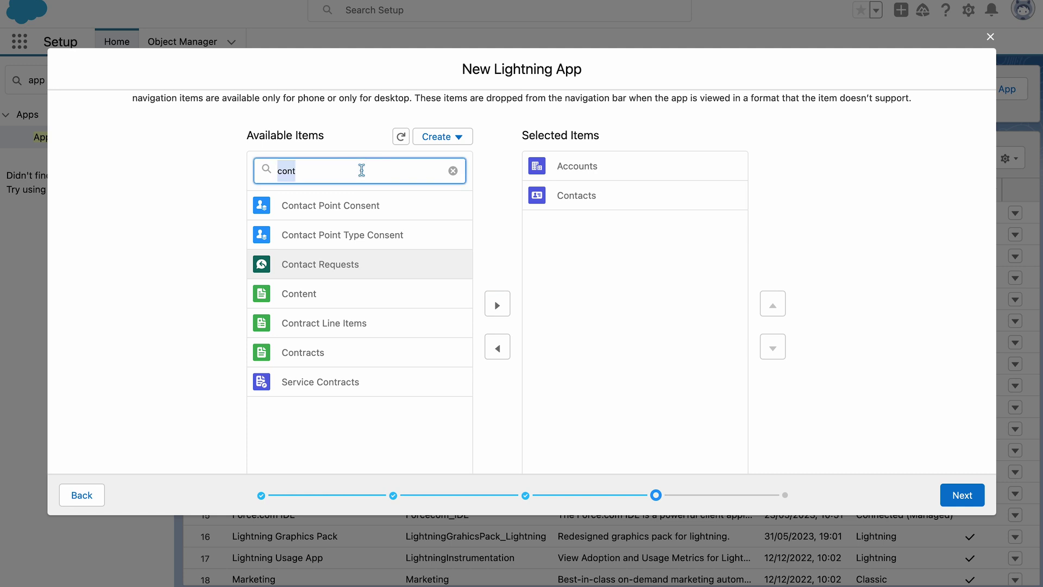
type("cour")
left_click(315, 209)
left_click(497, 305)
Add Certifications, Certifications Held, Reports and Dashboards to the selected navigation items
double_click(354, 170)
type("certifi")
left_click(321, 217)
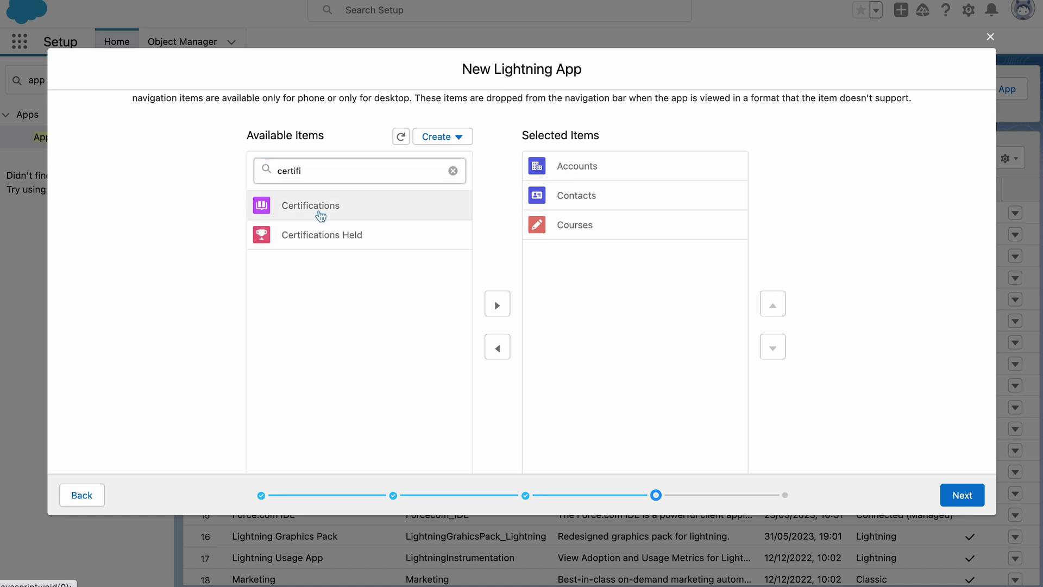
key("shift+Down")
left_click(497, 305)
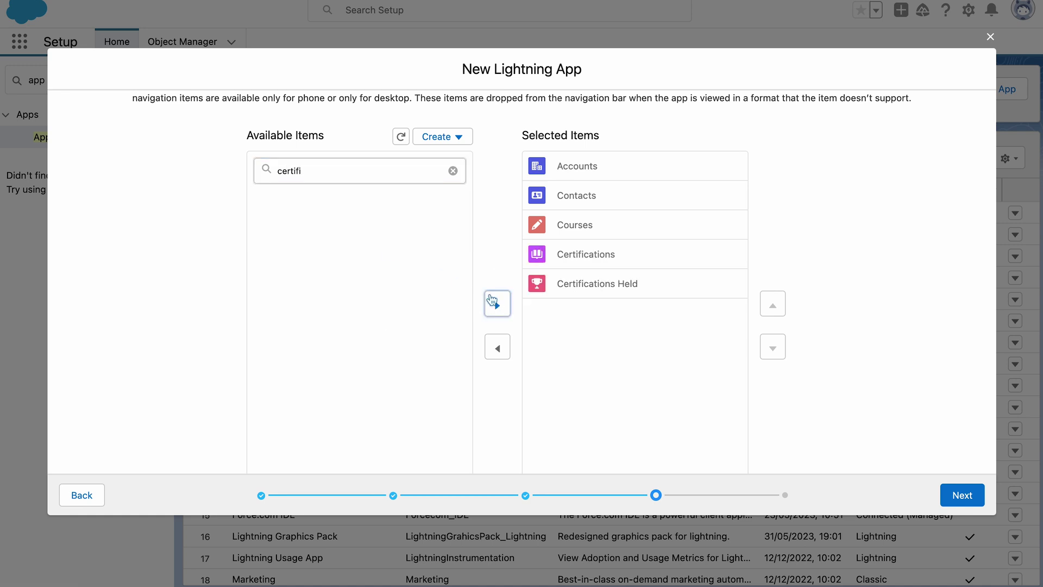
left_click(453, 171)
type("report")
left_click(364, 235)
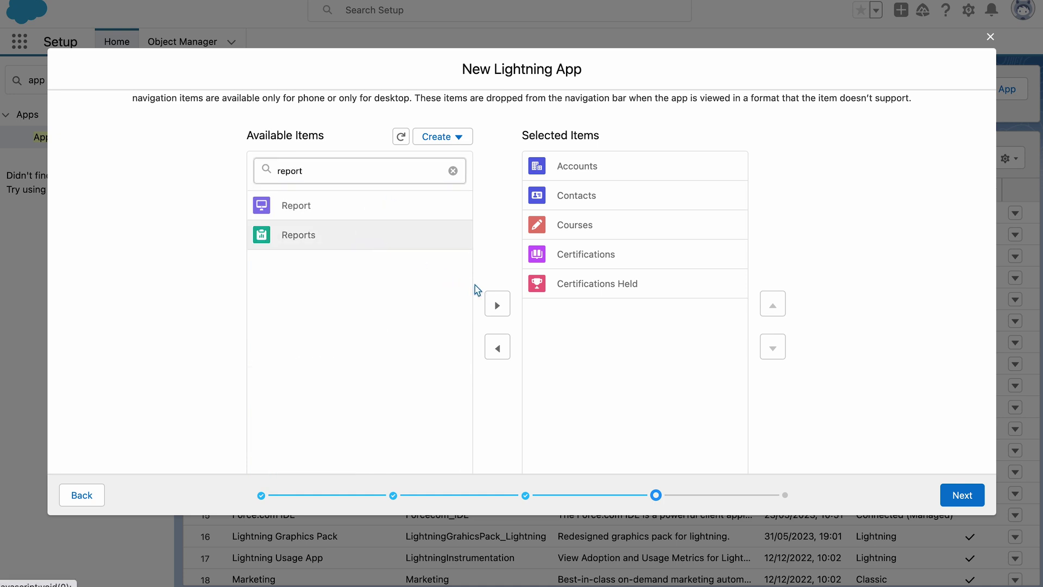
left_click(497, 304)
left_click(453, 170)
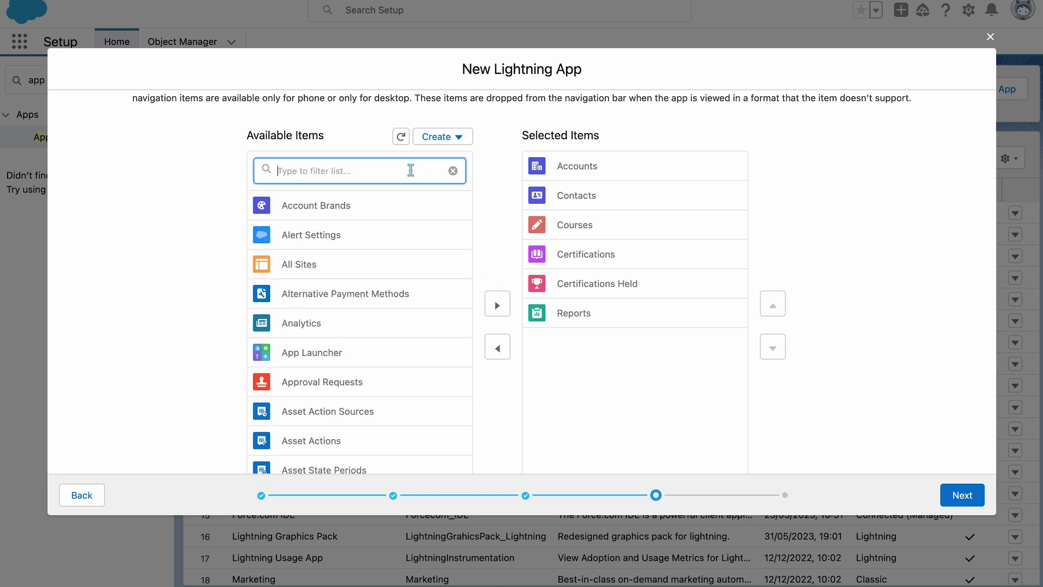
type("dashb")
left_click(384, 237)
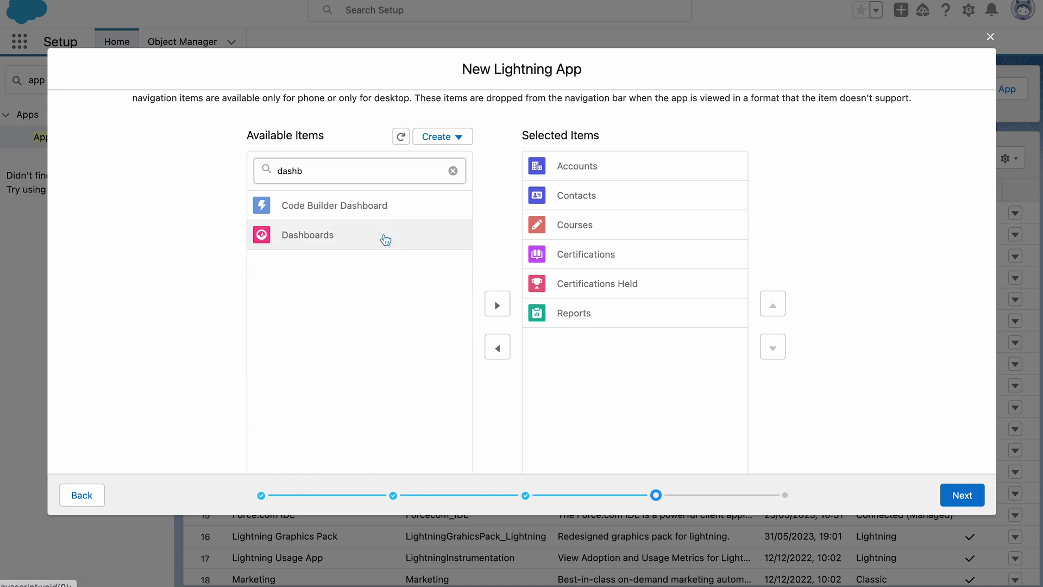
left_click(497, 307)
scroll(826, 415, "down", 1)
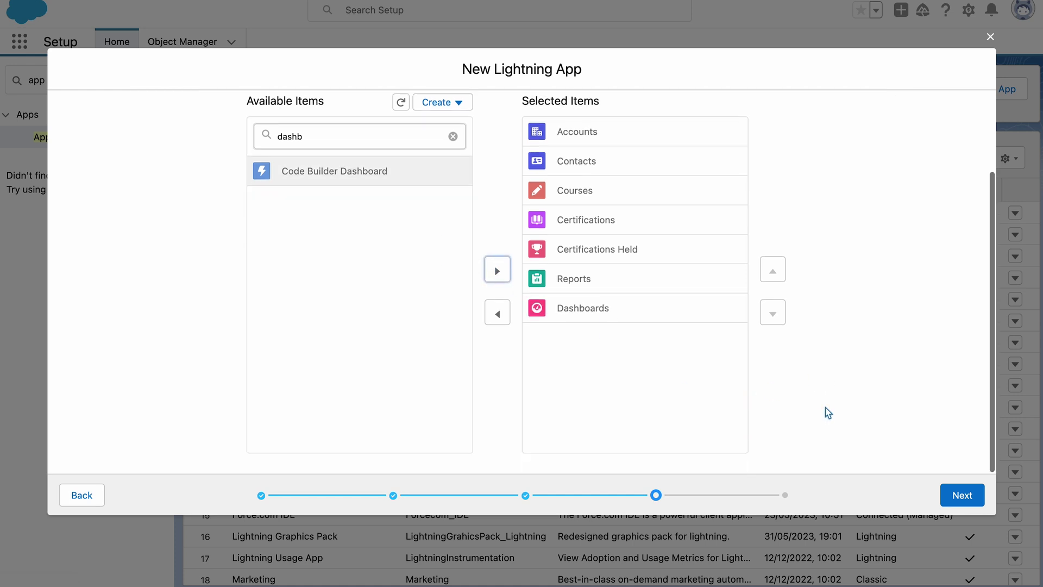
Grant the System Administrator profile access to Certifications App and save the finished app
left_click(946, 495)
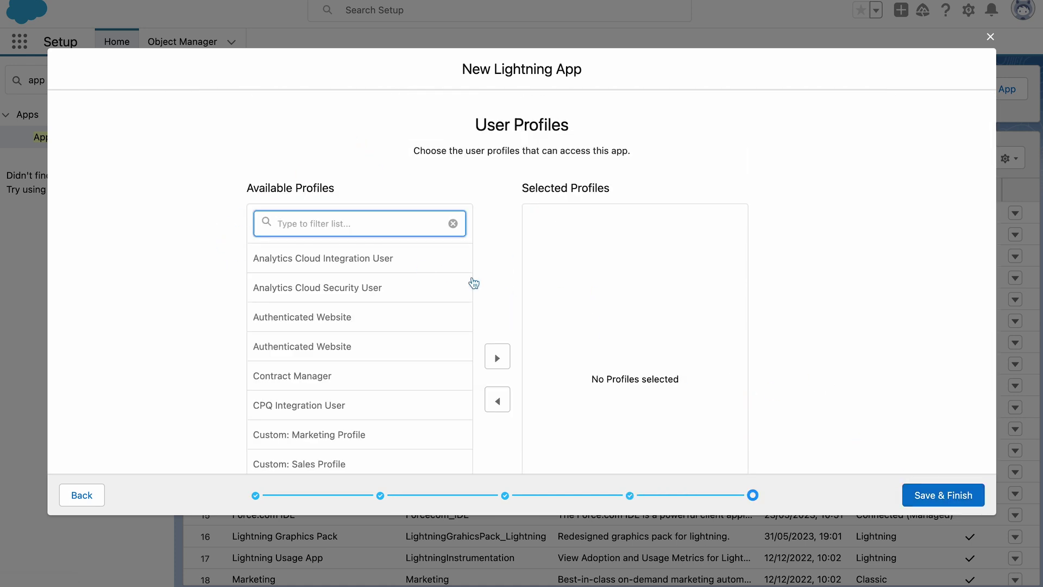
scroll(485, 286, "down", 2)
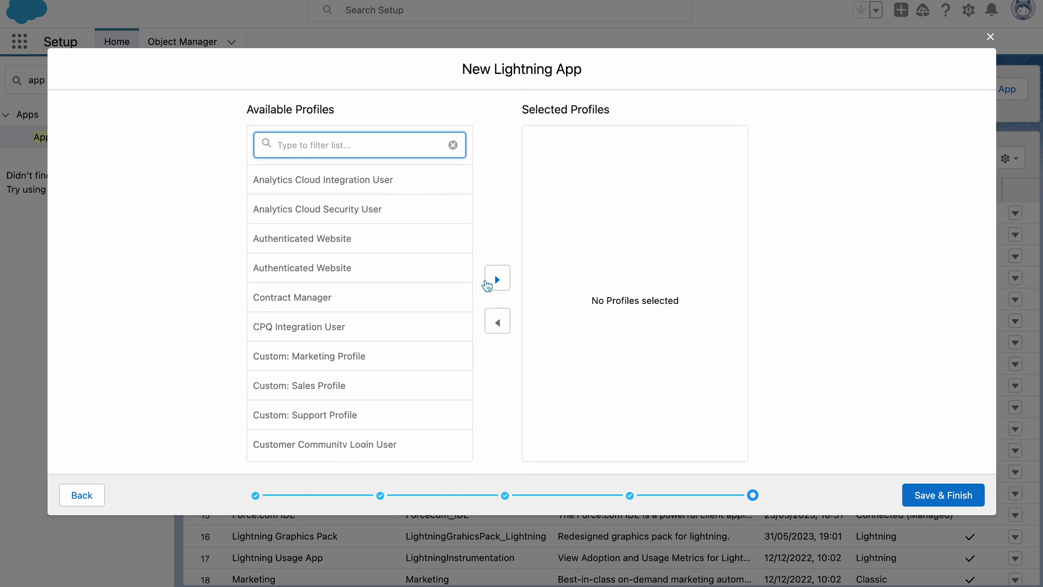
scroll(434, 352, "down", 10)
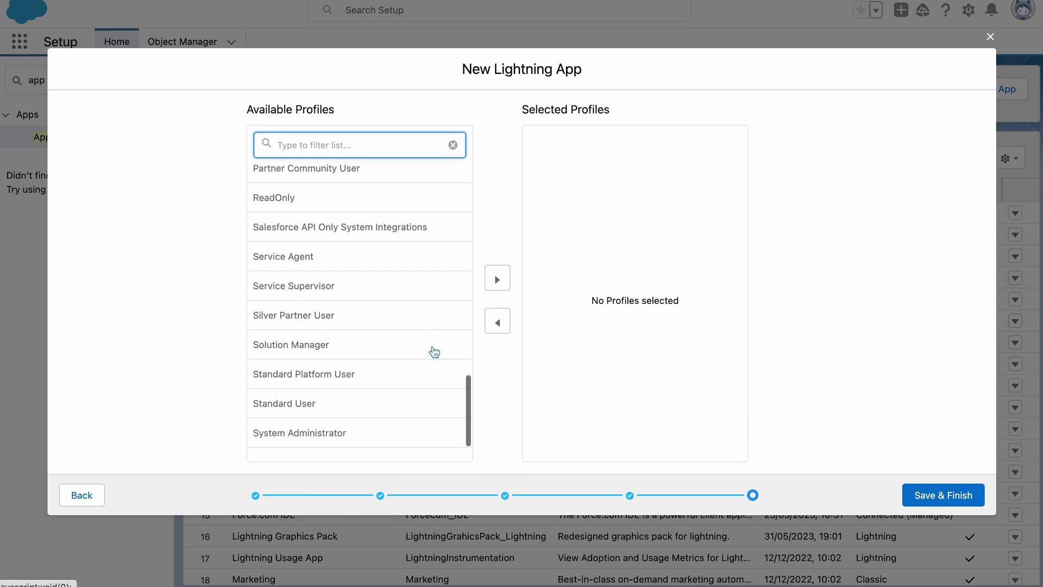
left_click(369, 431)
left_click(498, 282)
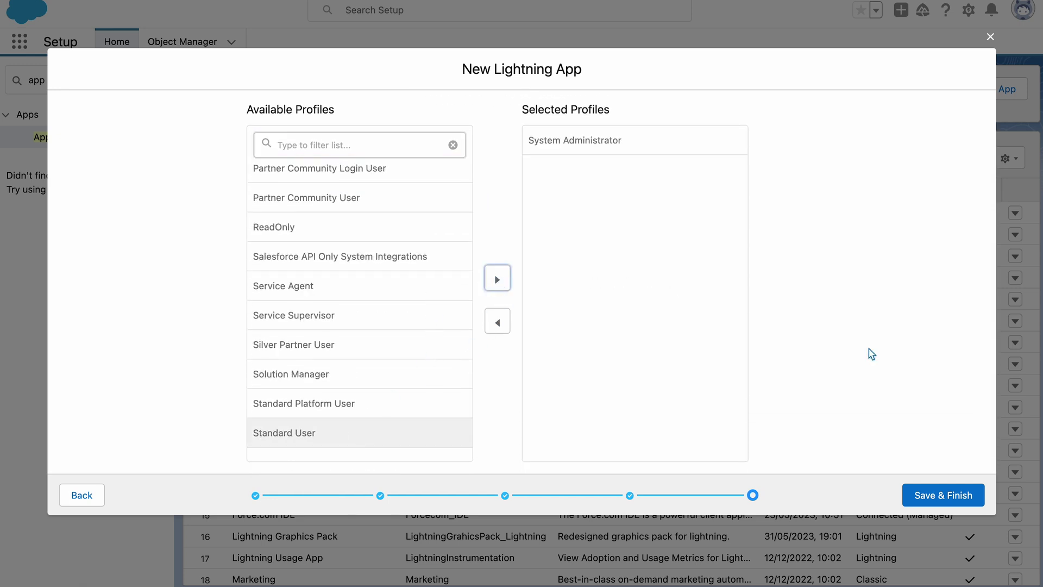
left_click(948, 496)
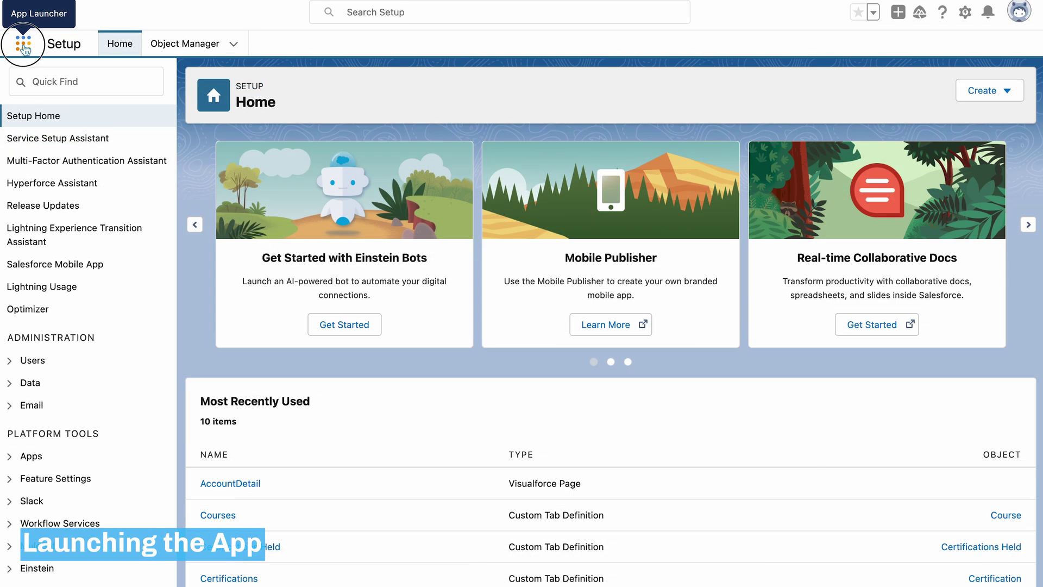
left_click(25, 48)
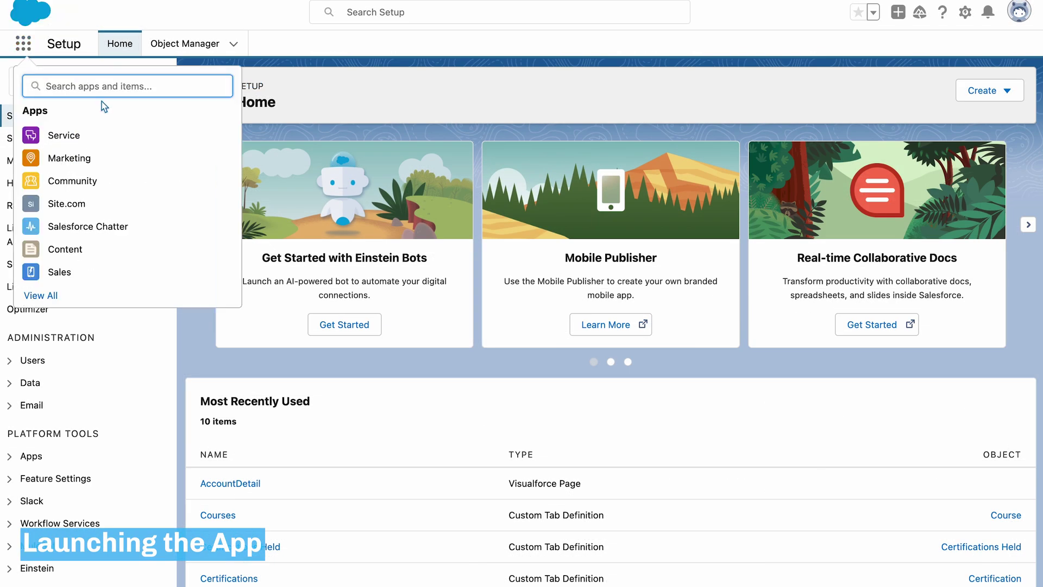
type("cert")
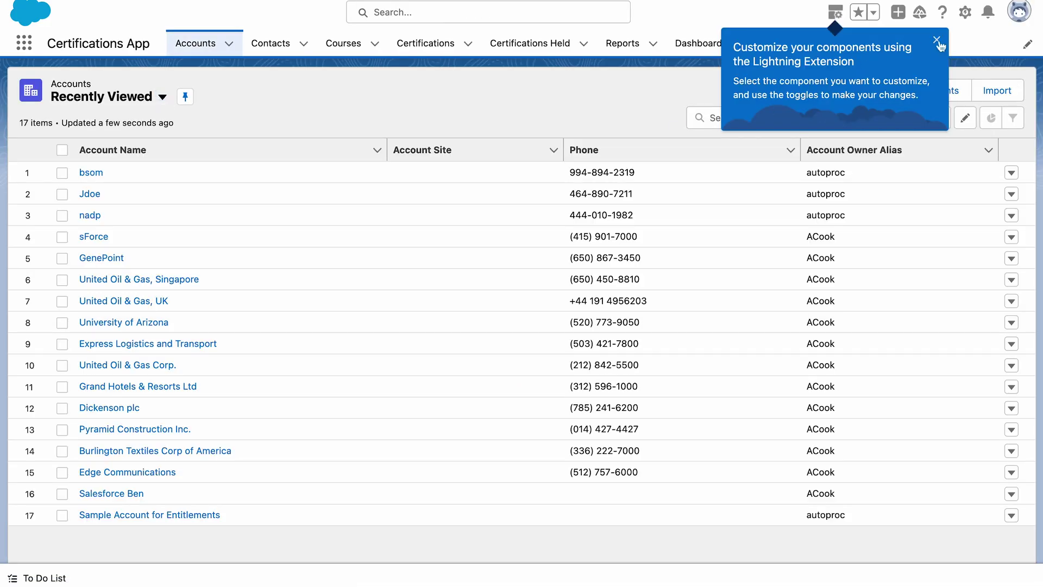
left_click(938, 42)
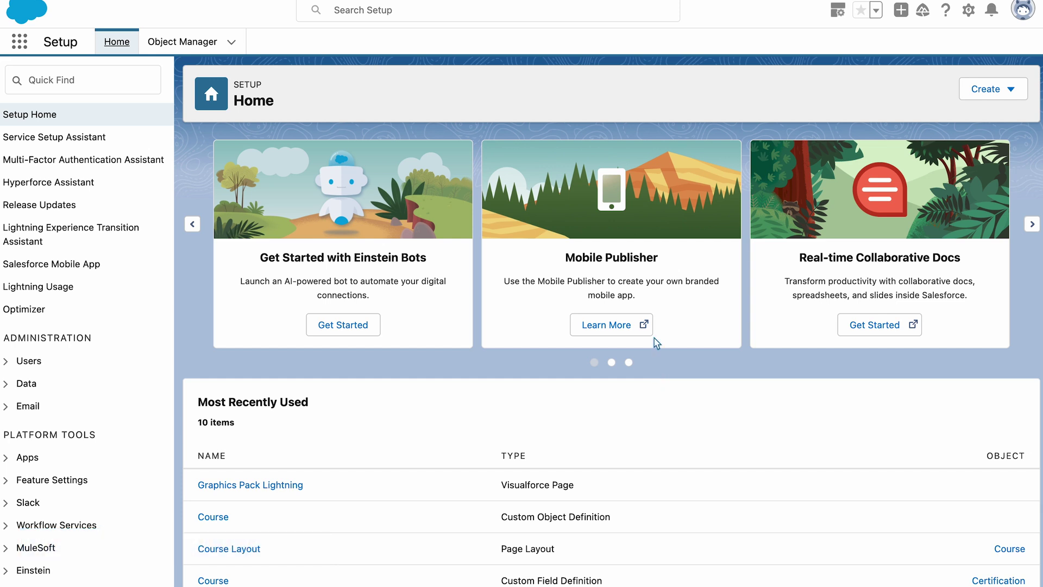
Find Lightning App Builder via 'app b' and start a new Record Page
left_click(129, 76)
type("app b")
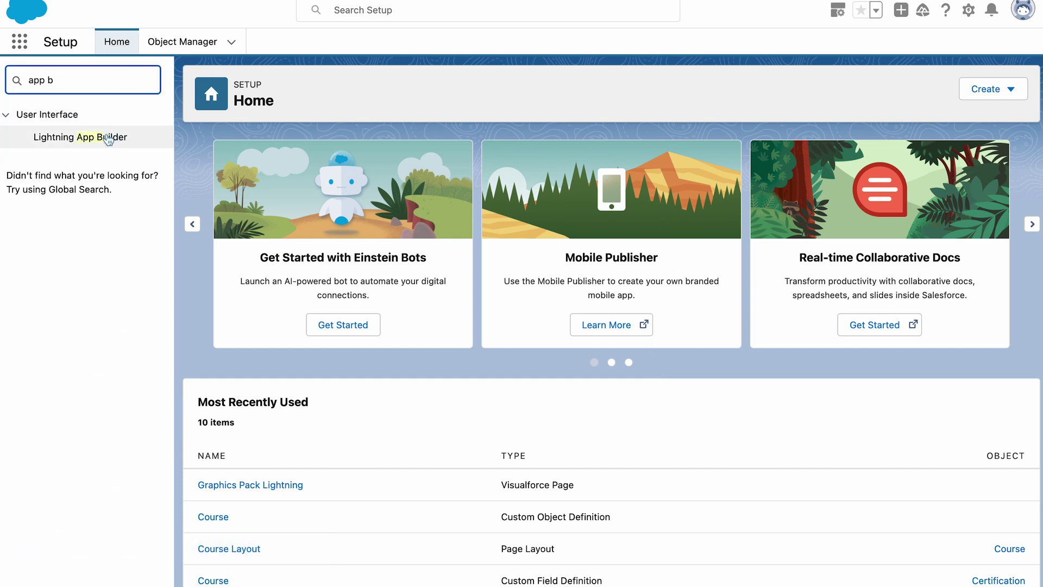
left_click(97, 139)
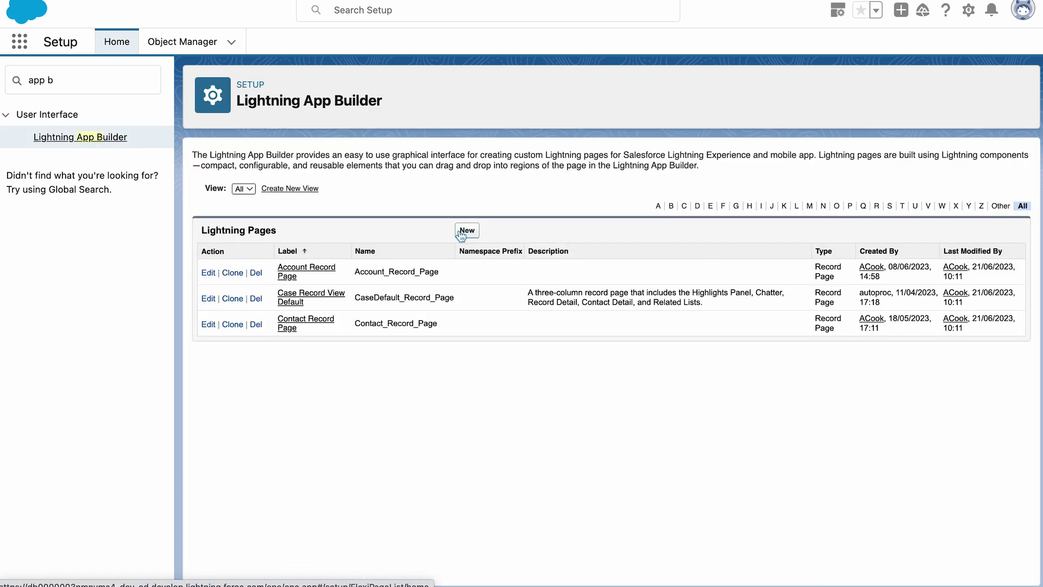
left_click(466, 231)
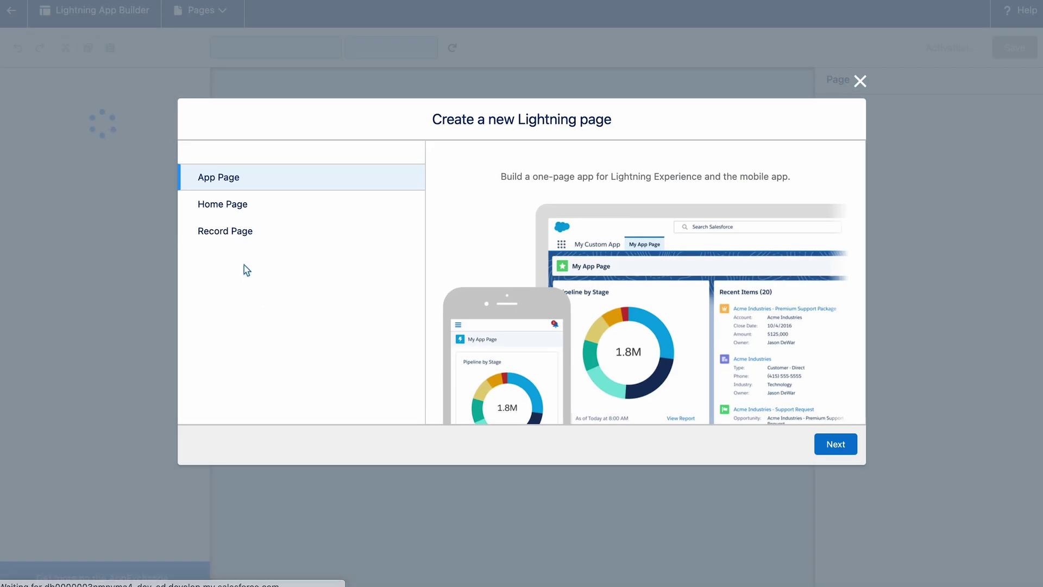
left_click(222, 234)
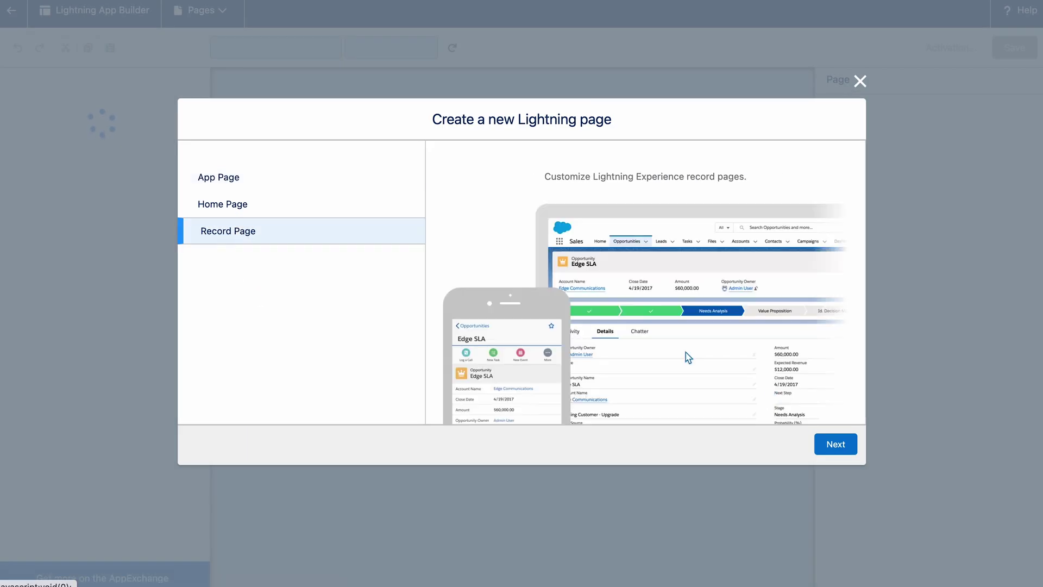
left_click(831, 442)
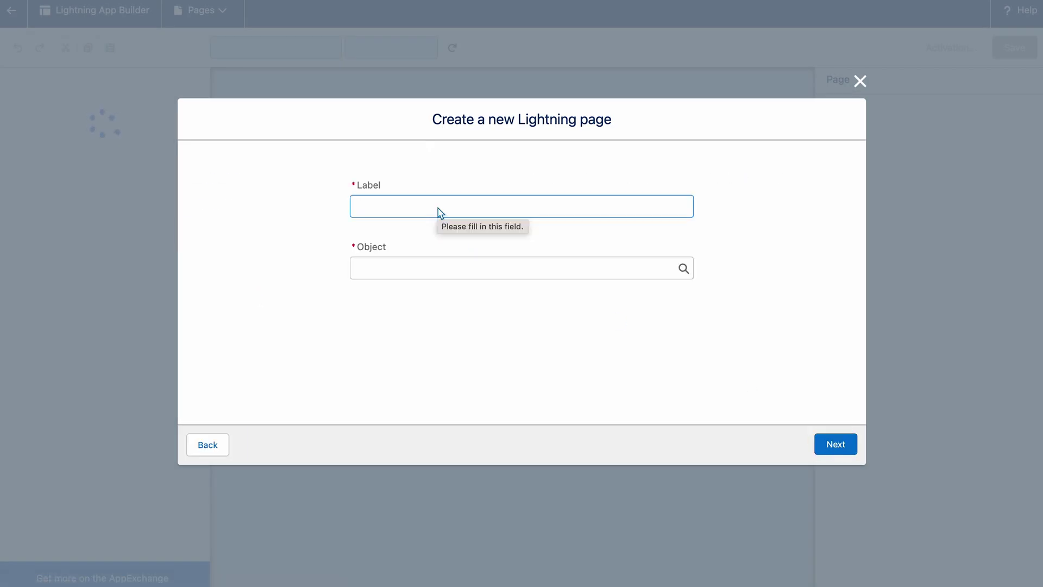
Label it Course Record Page for the Course object and list default pages to clone
type("Course Record Page")
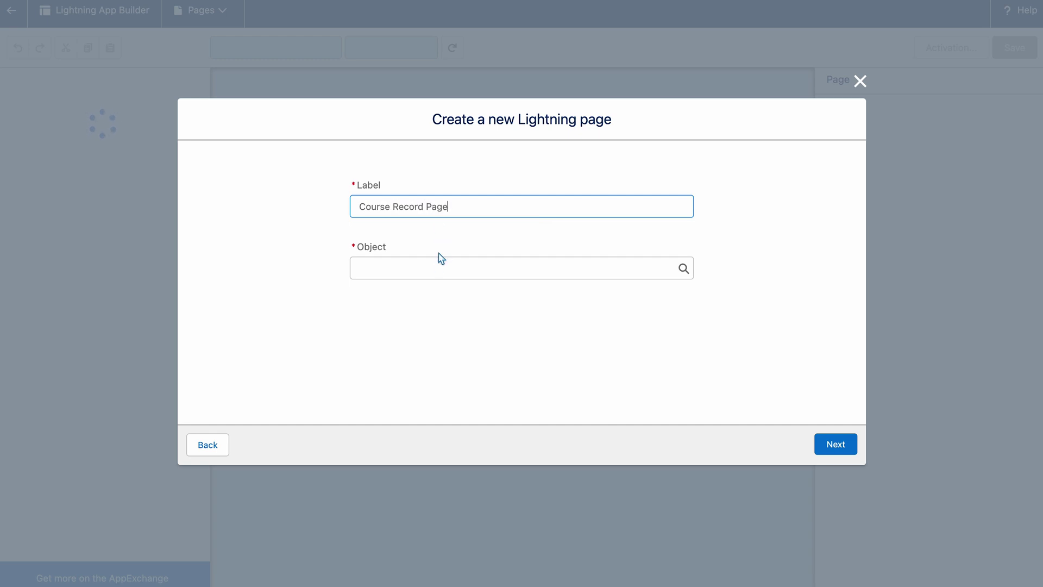
left_click(441, 259)
type("cour")
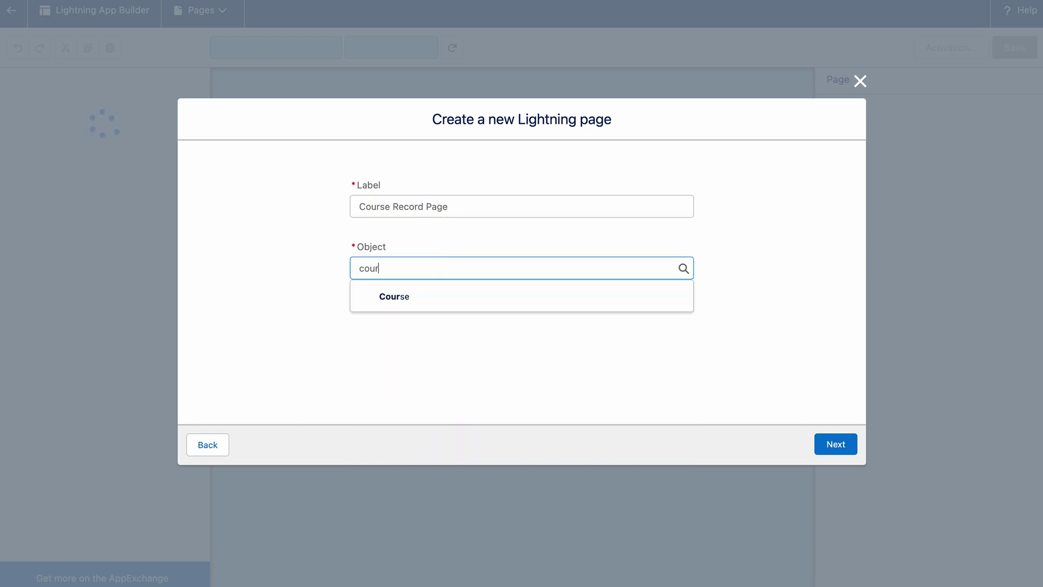
left_click(436, 310)
left_click(832, 443)
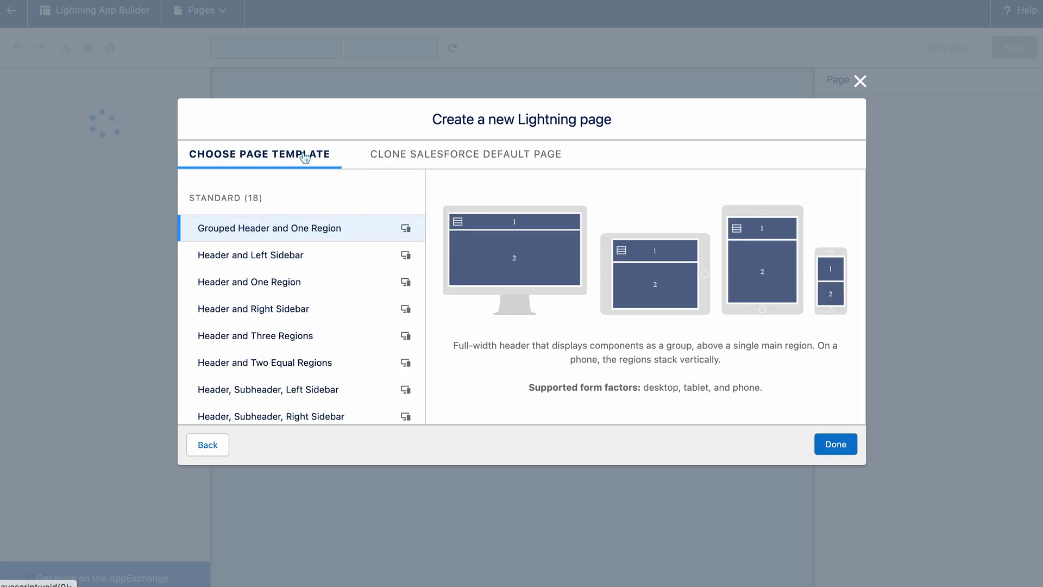
left_click(459, 163)
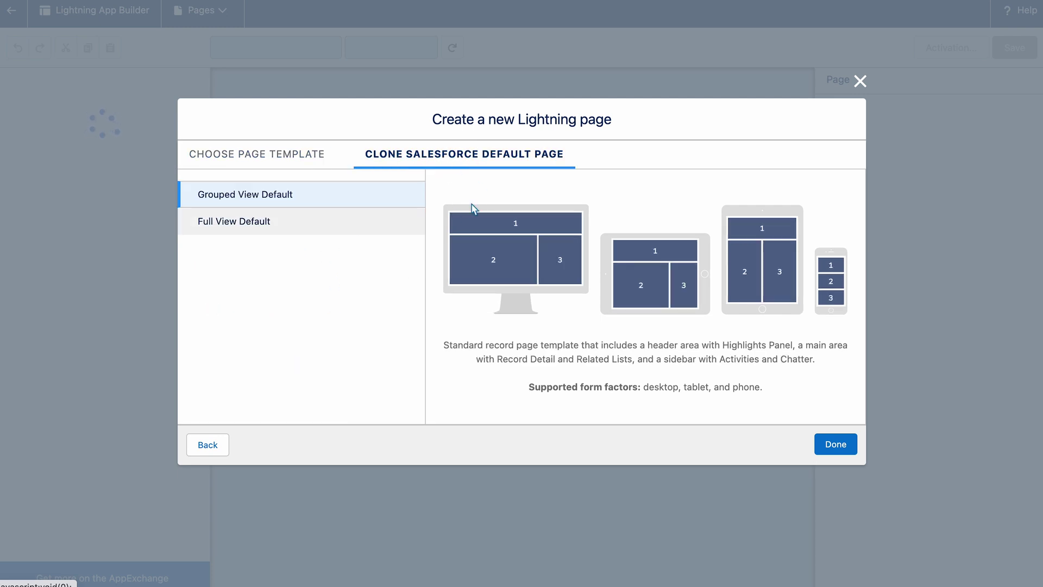
Create the page from Grouped View Default and migrate Highlights Panel actions from Course Layout
left_click(836, 445)
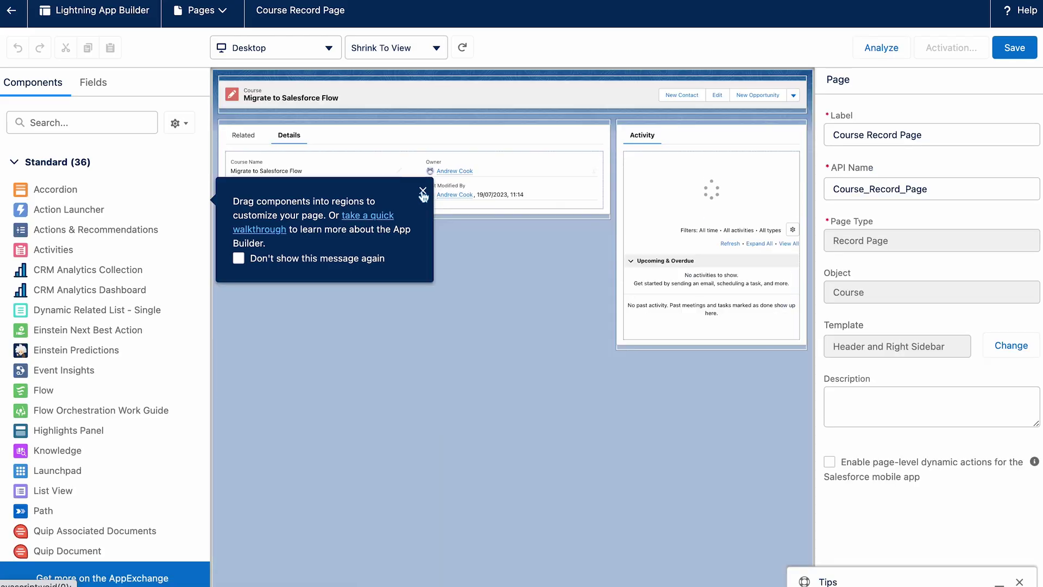
left_click(422, 192)
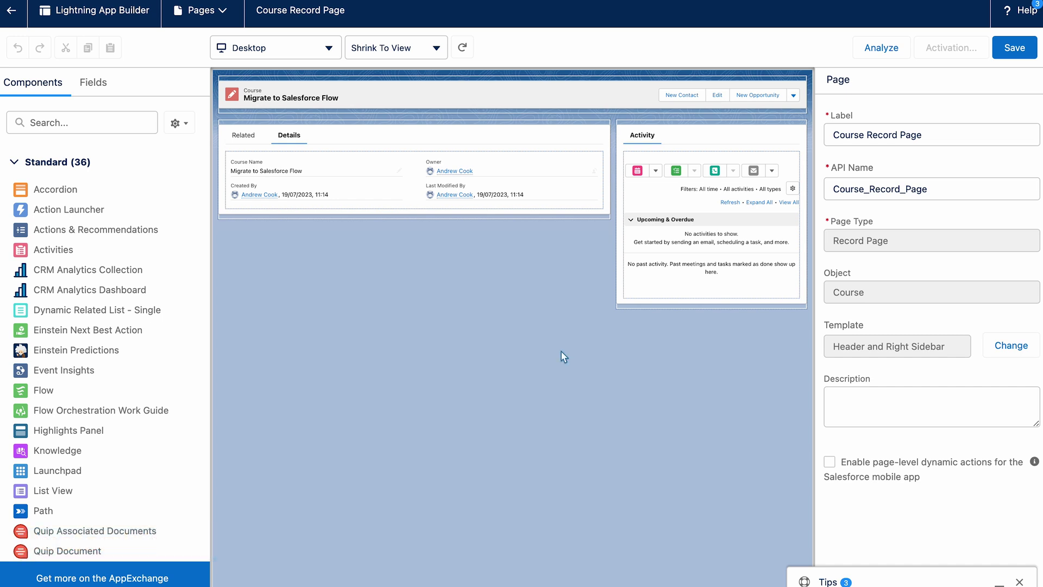
left_click(524, 95)
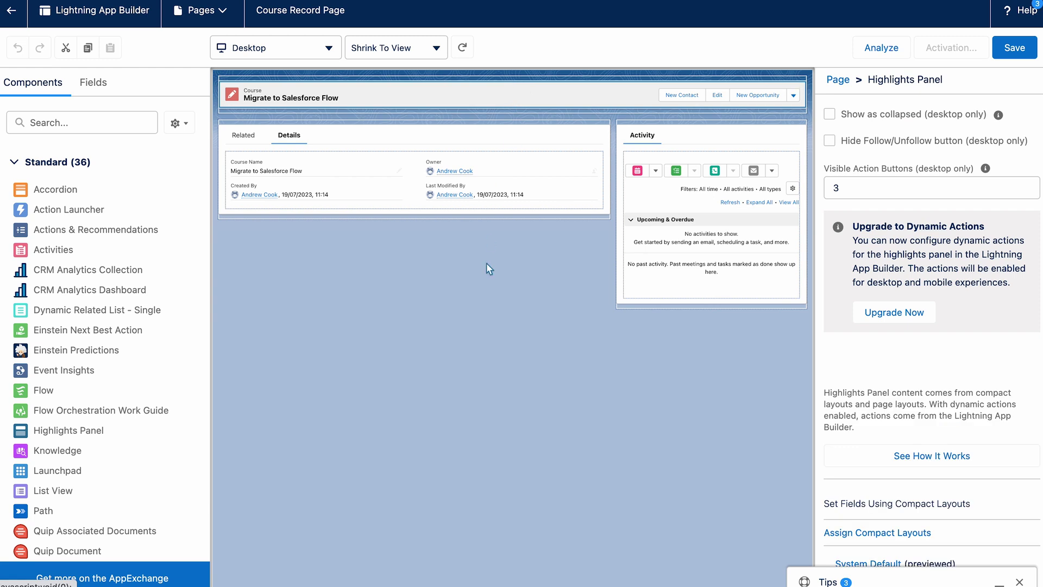
left_click(910, 311)
left_click(419, 339)
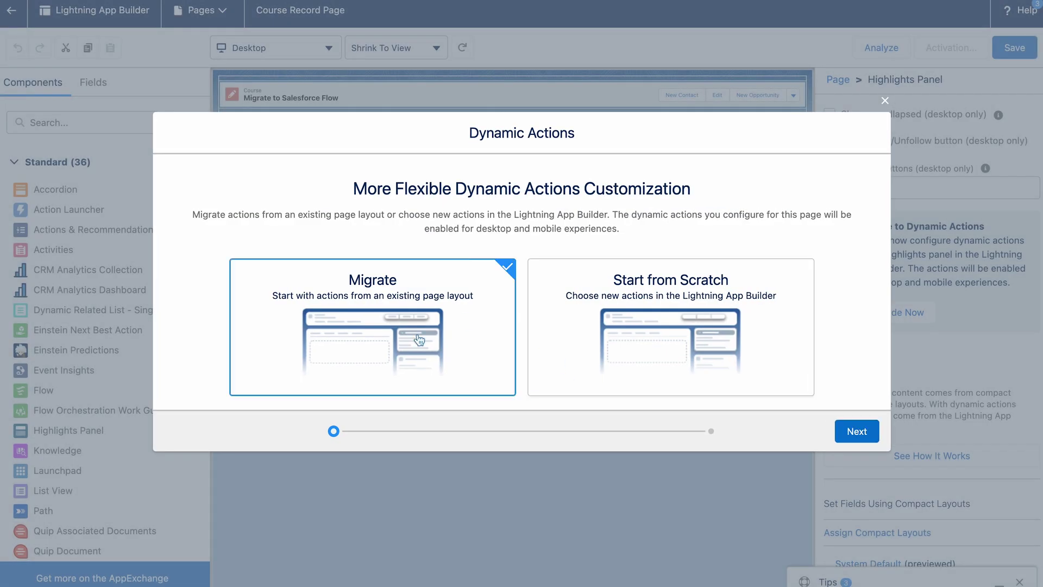
left_click(857, 431)
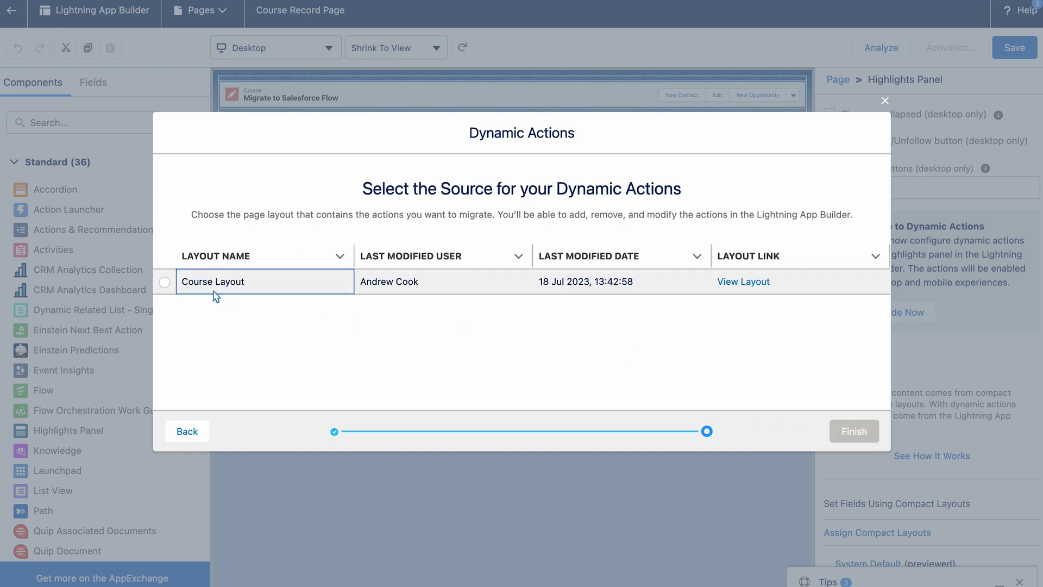
left_click(164, 281)
left_click(872, 437)
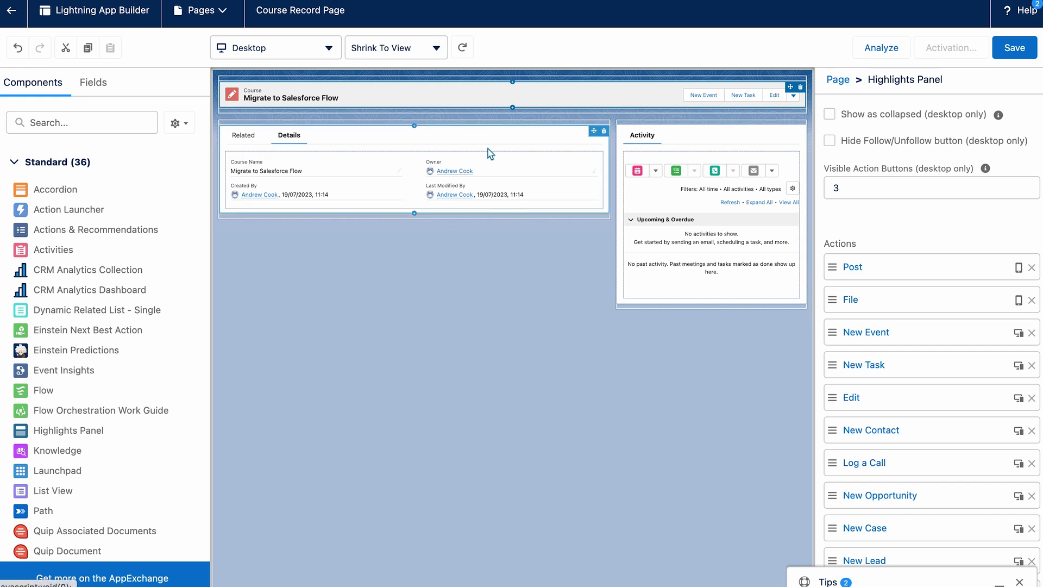
In the Tabs component, move the Related tab below Details
left_click(534, 145)
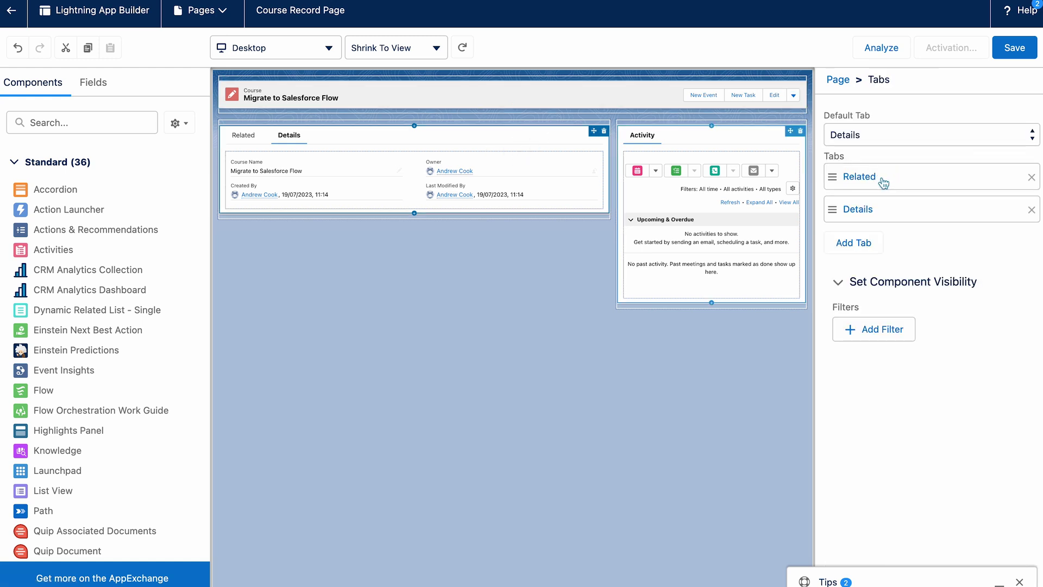
left_click_drag(834, 176, 836, 207)
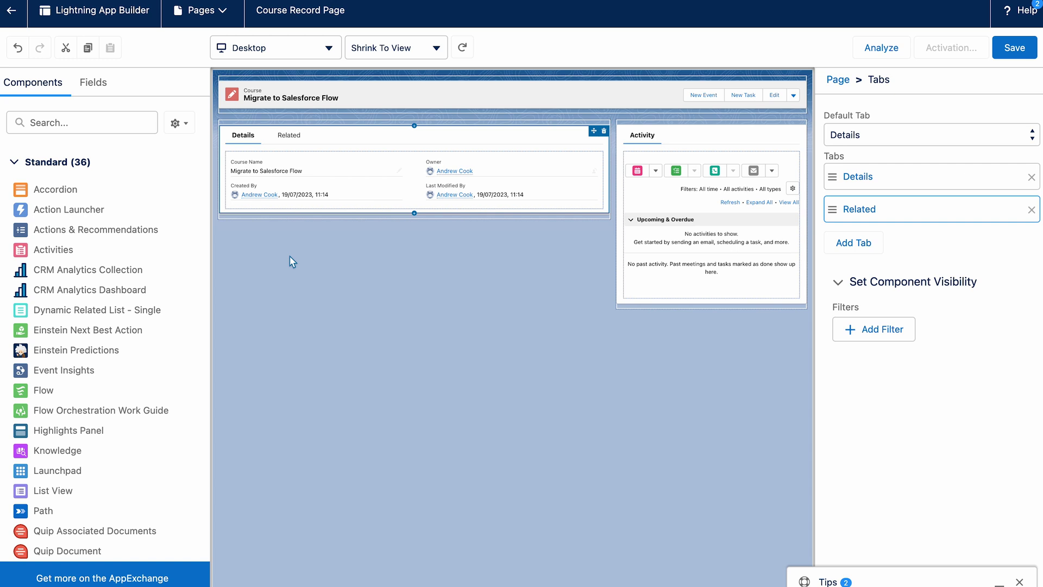
Add a field section with Course Name and Course Started left, Status and Course Completed right
left_click(94, 83)
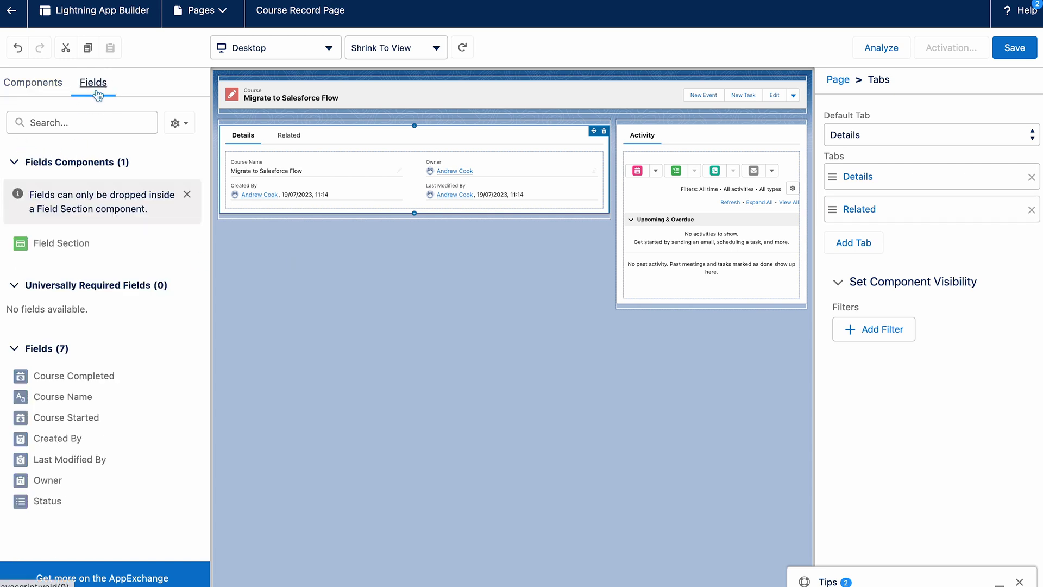
left_click_drag(56, 242, 275, 210)
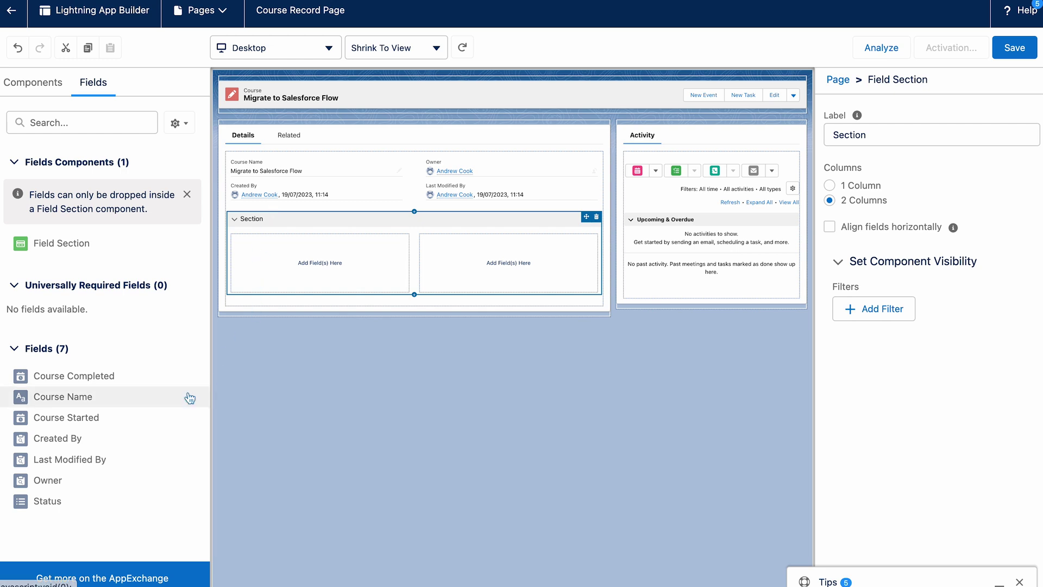
left_click(80, 398)
left_click_drag(80, 398, 268, 276)
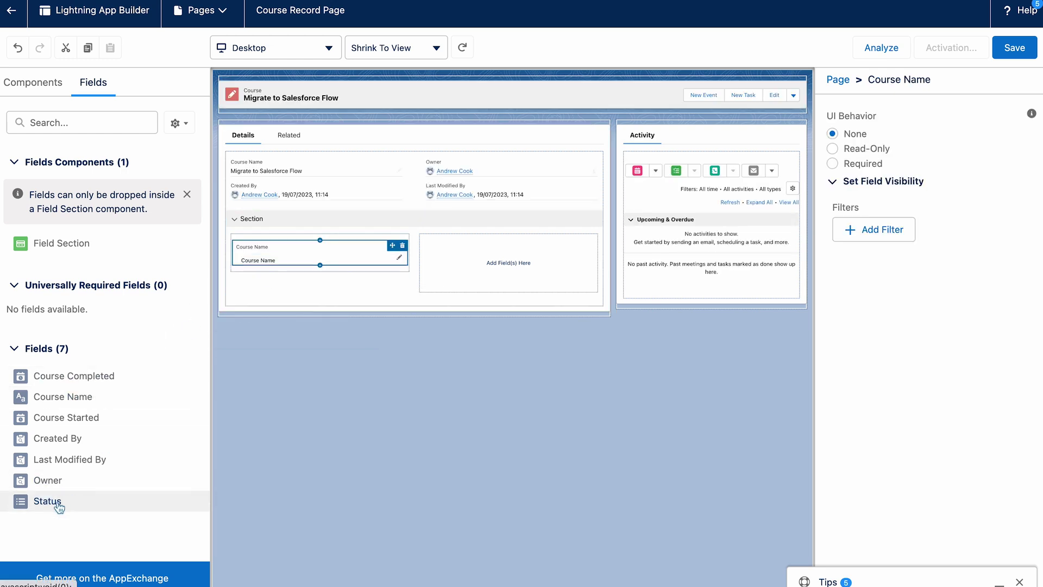
left_click_drag(59, 506, 454, 250)
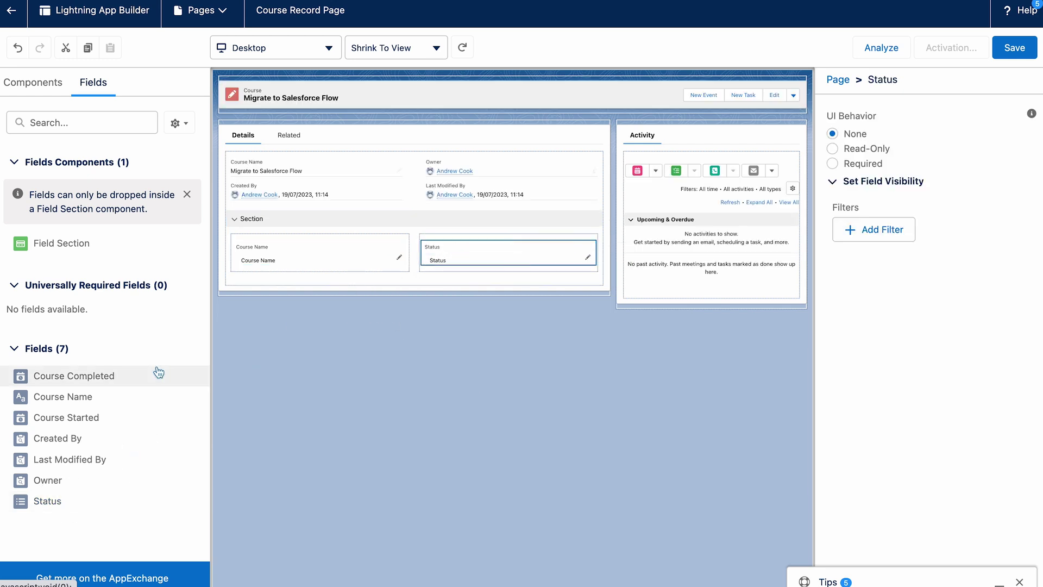
left_click_drag(94, 418, 275, 273)
left_click_drag(90, 376, 462, 276)
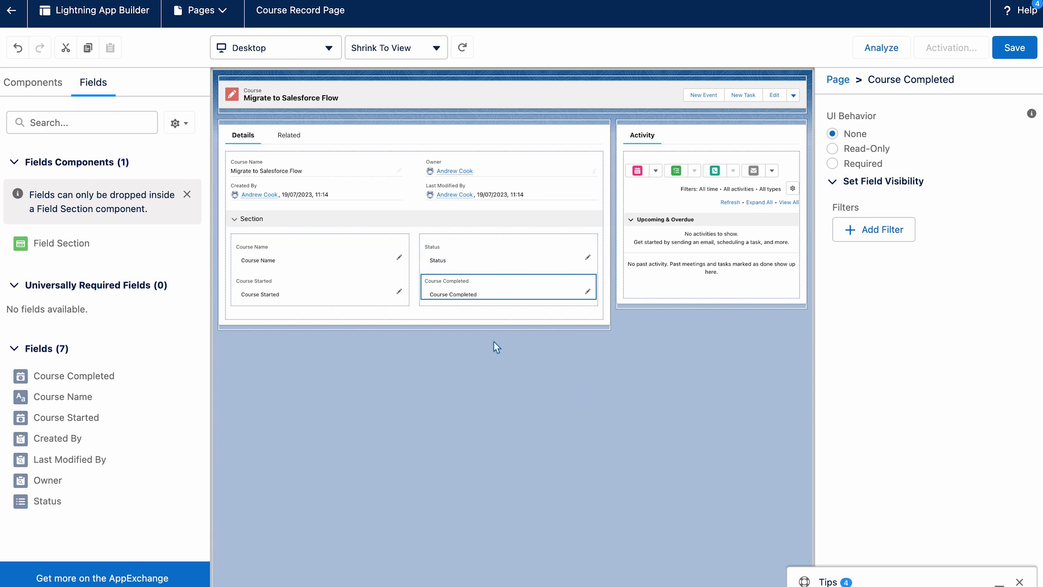
Delete the Record Detail component and leave the Activities panel's tabbed view off
left_click(560, 188)
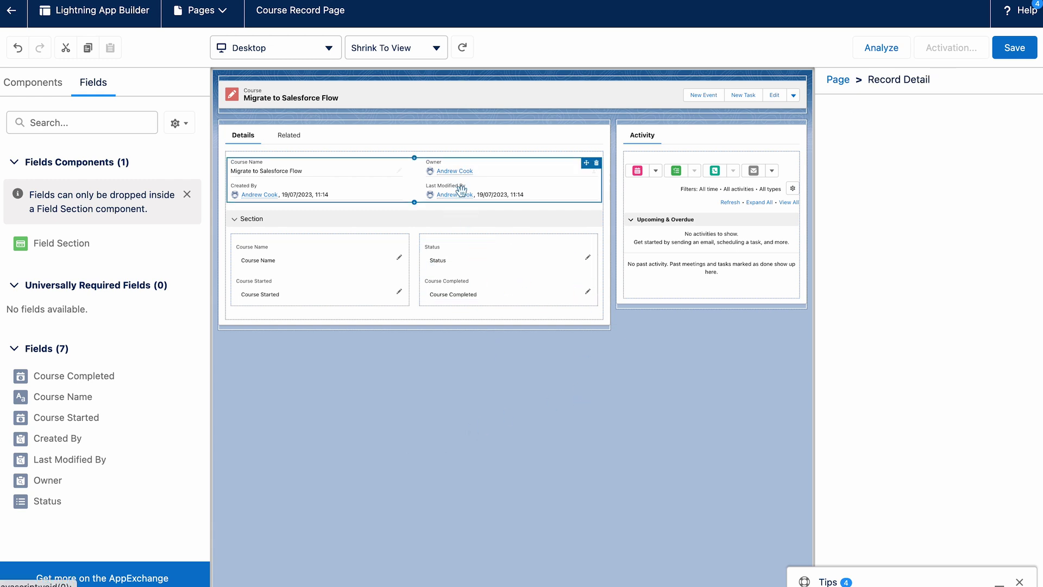
left_click(596, 163)
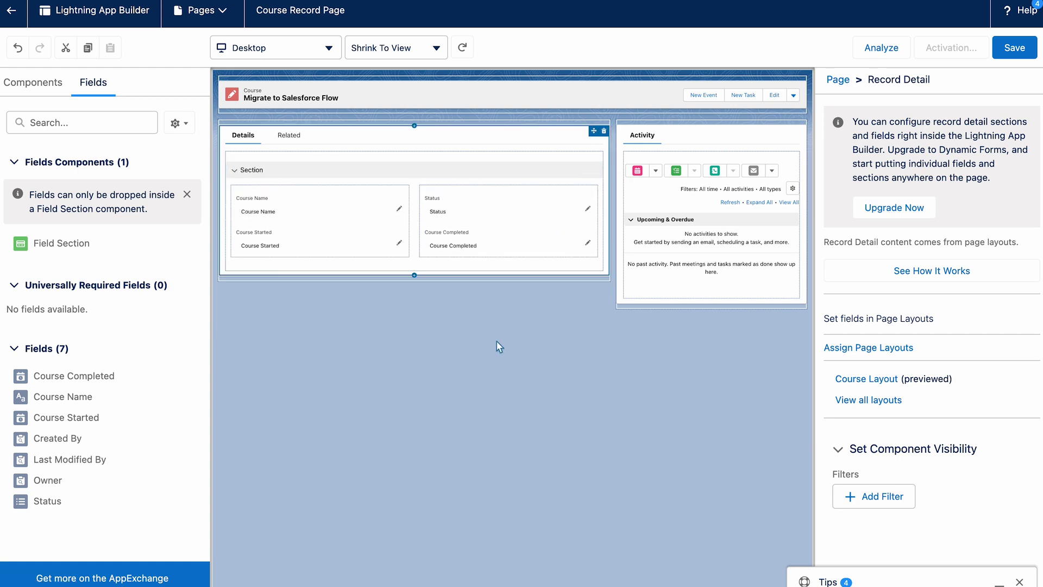
left_click(711, 224)
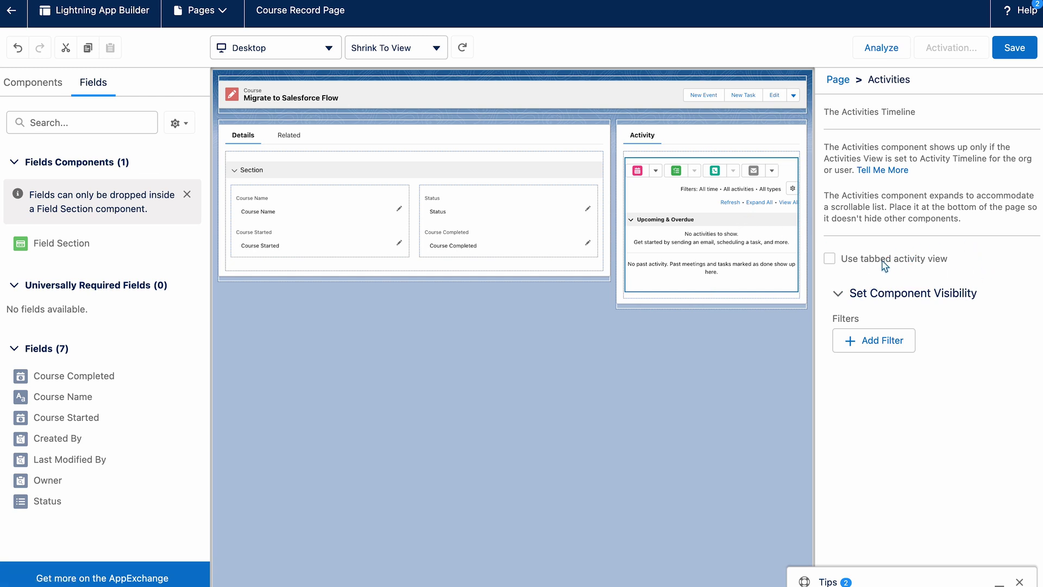
left_click(830, 259)
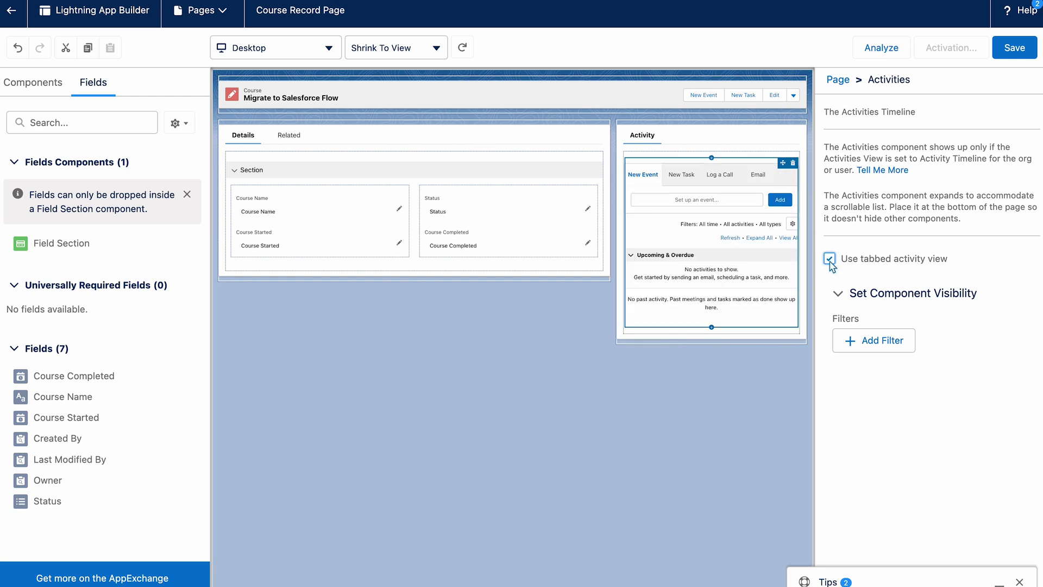
left_click(830, 259)
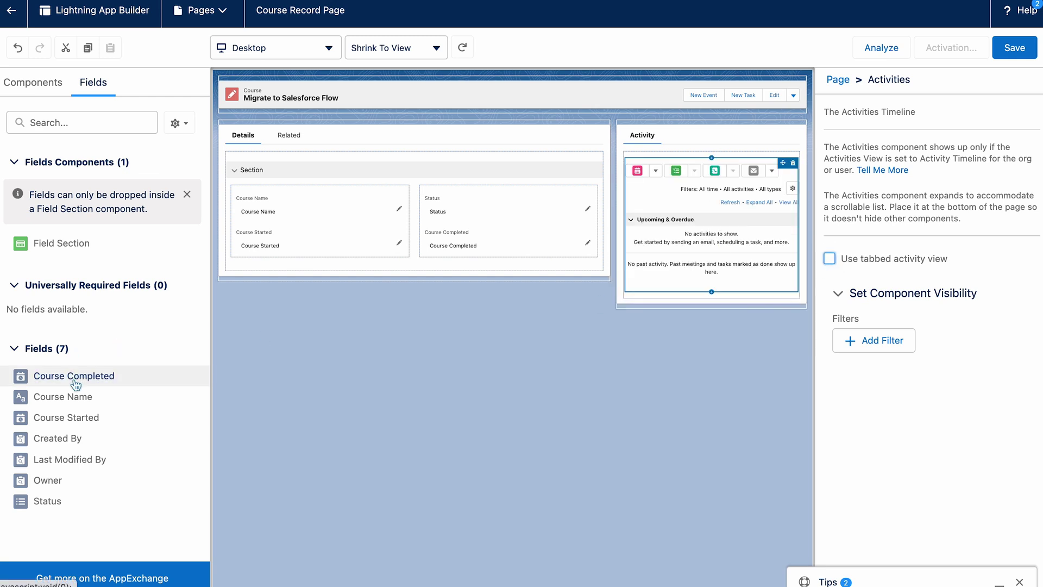
Place a Slack: Message Viewer component below the Activities panel
left_click(46, 92)
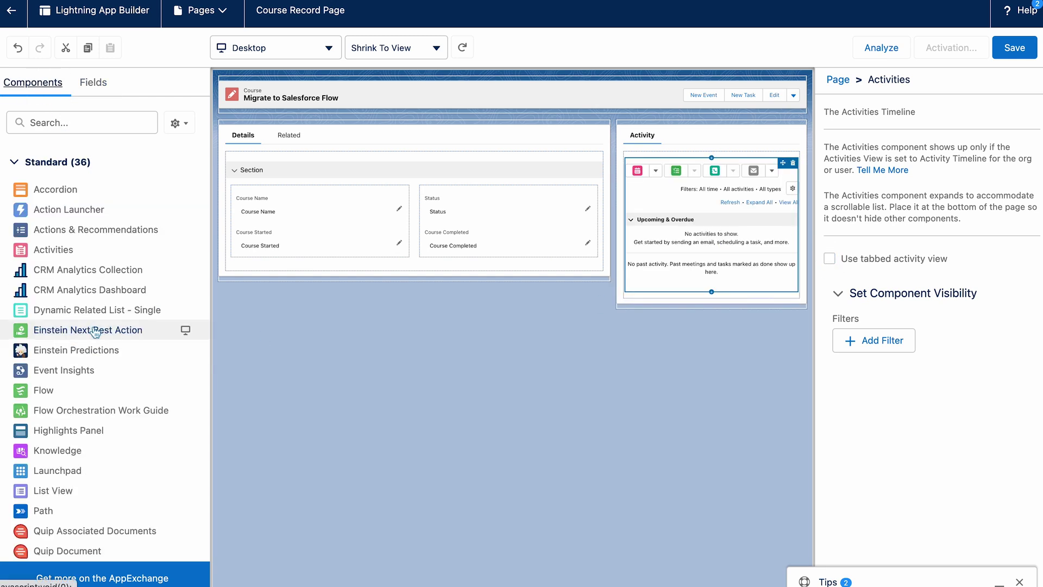
scroll(93, 331, "down", 5)
scroll(95, 332, "down", 5)
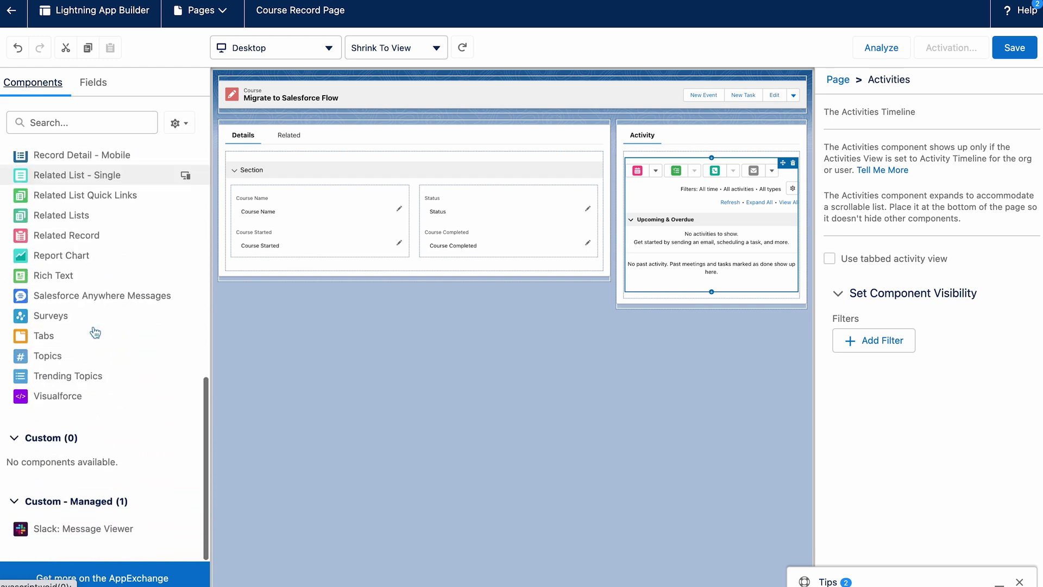
left_click_drag(42, 536, 660, 294)
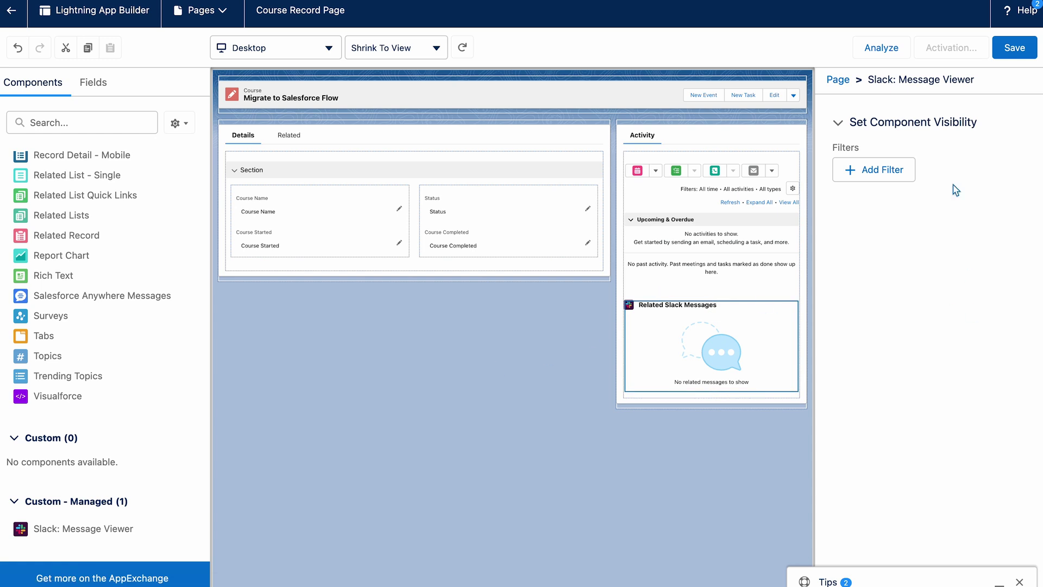
Save the Course Record Page and open its activation options
left_click(1017, 53)
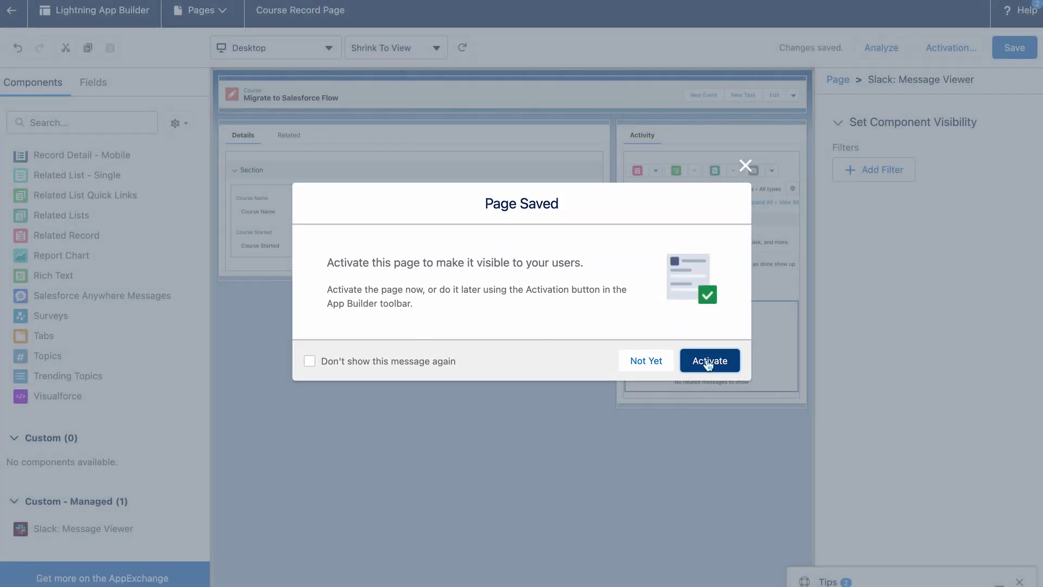
left_click(708, 362)
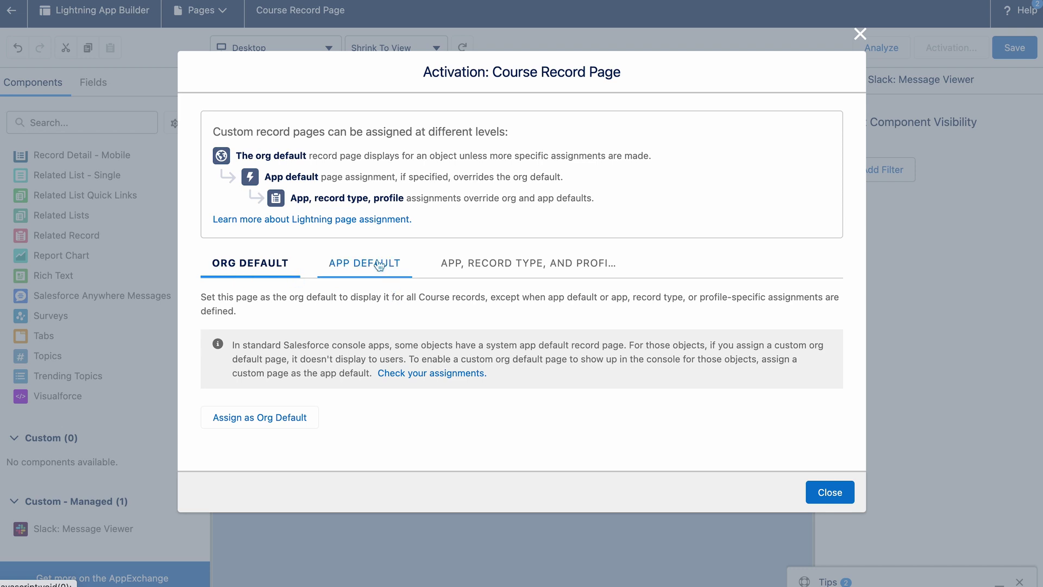
left_click(487, 266)
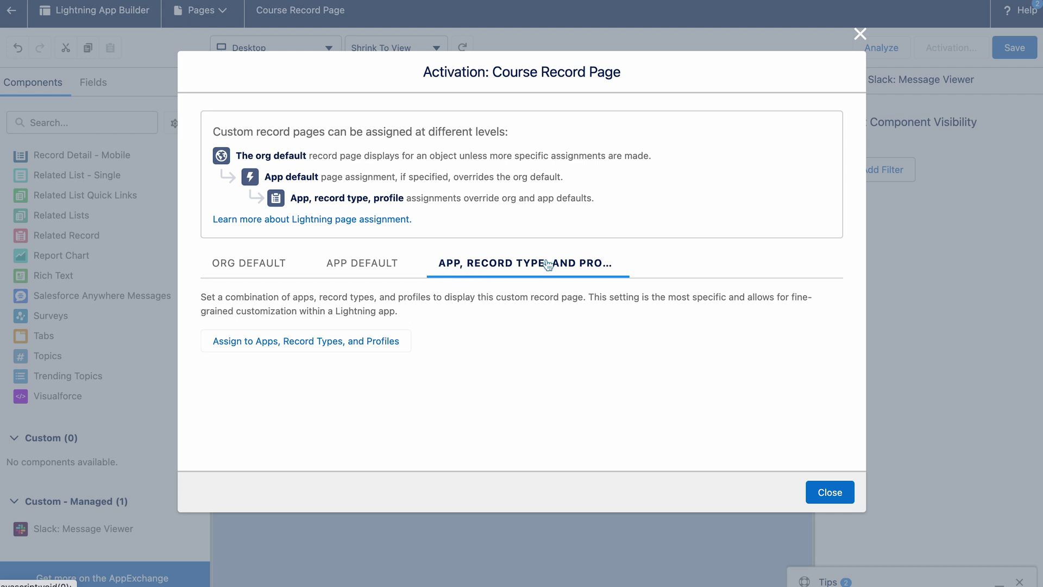
left_click(235, 274)
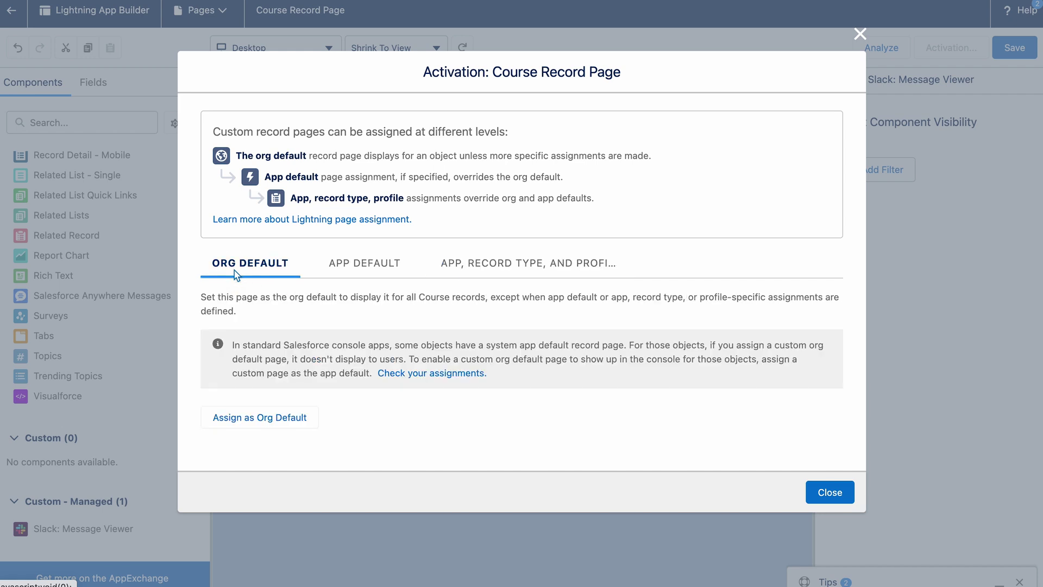
Assign the page as org default for desktop and phone
left_click(237, 422)
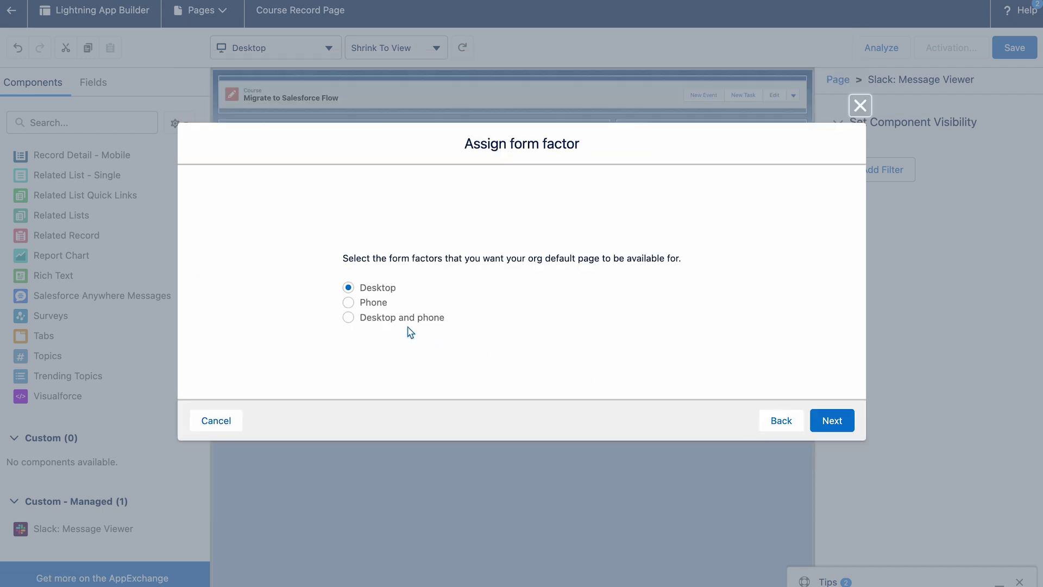
left_click(387, 320)
left_click(831, 421)
left_click(829, 390)
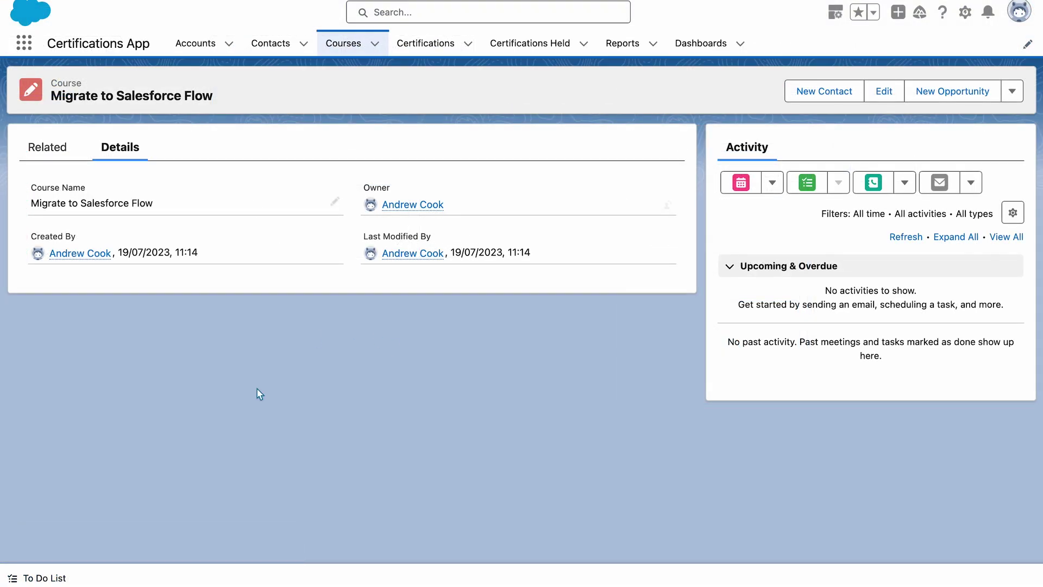
Review the live Course record's Related and Details tabs and scroll through the new layout
left_click(48, 152)
left_click(122, 147)
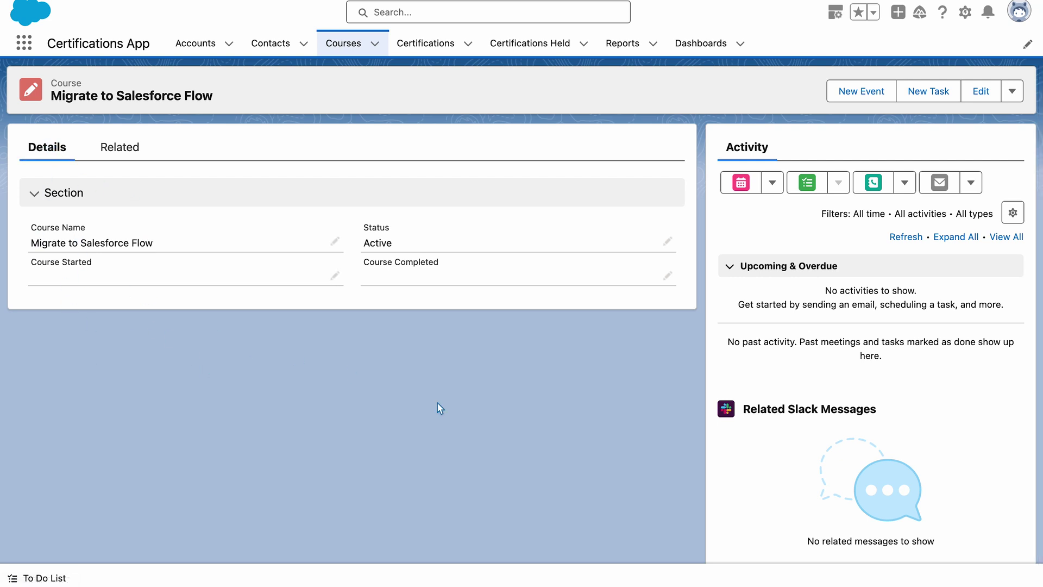
scroll(439, 408, "down", 1)
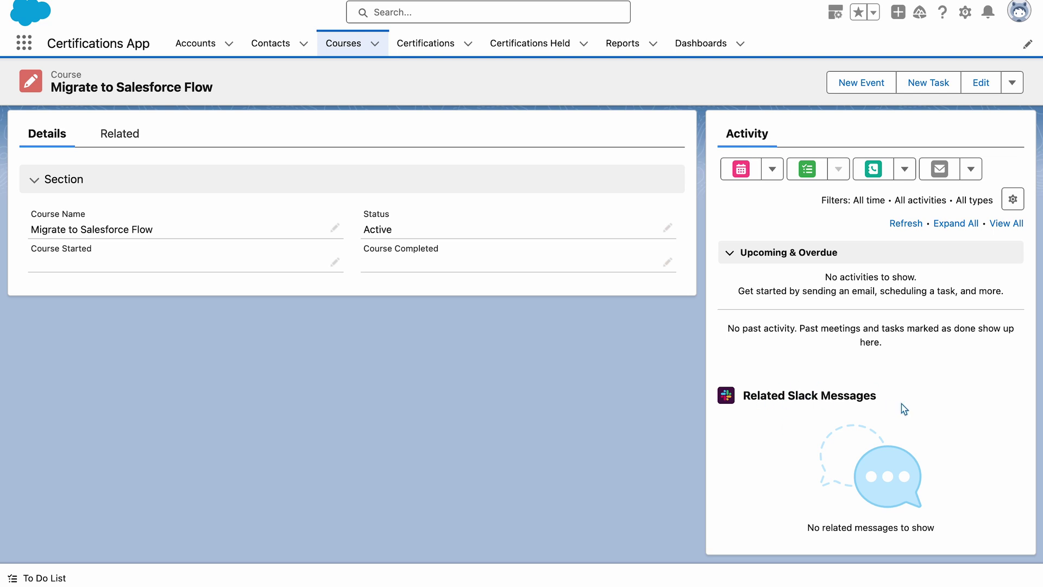
scroll(902, 408, "up", 1)
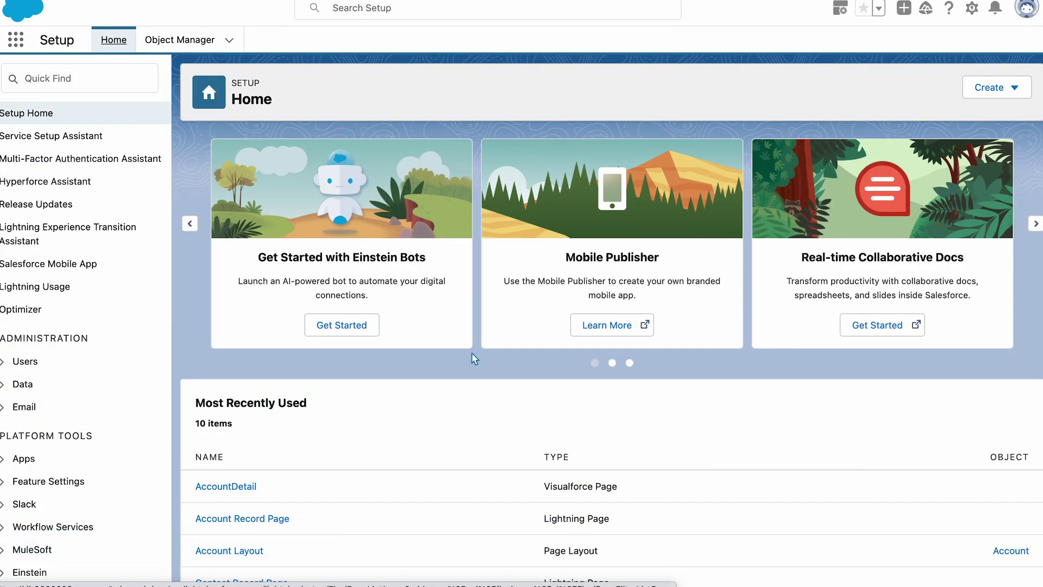
Open Lightning App Builder through a Quick Find search for 'ap'
left_click(55, 81)
type("app b")
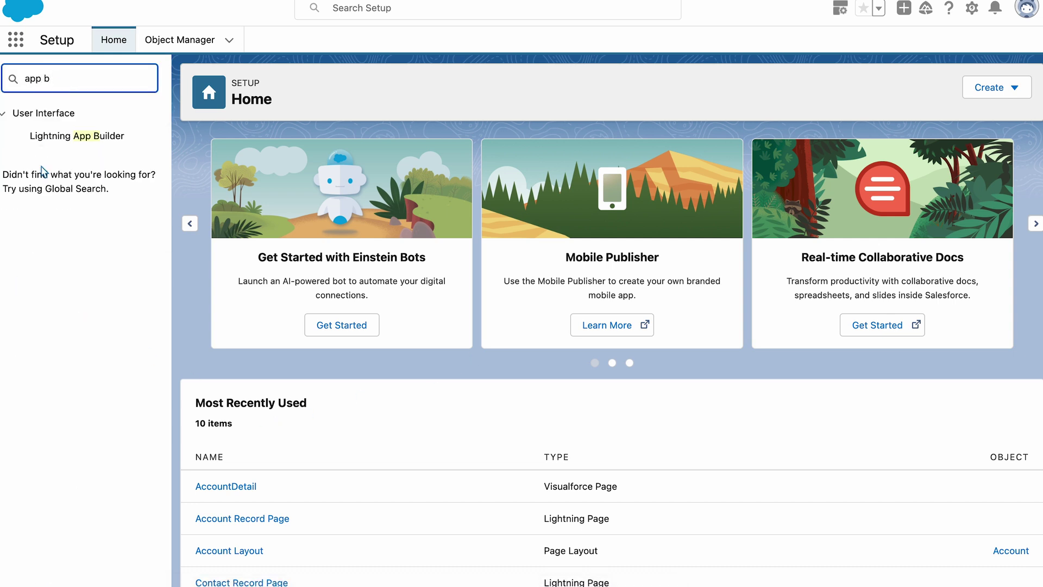
left_click(54, 135)
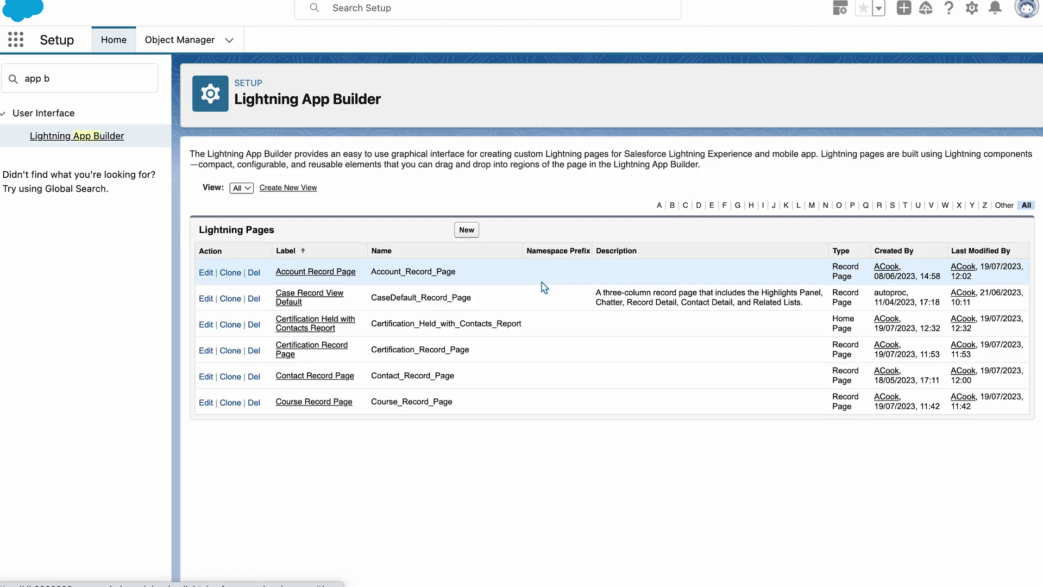
Create the Certifications Home page on the Header and Three Regions template
left_click(466, 231)
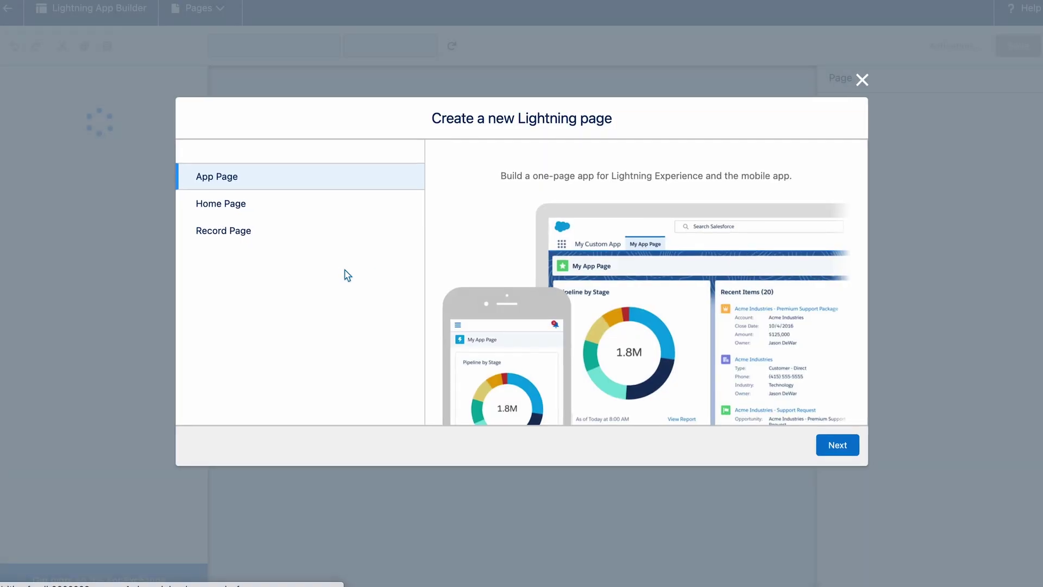
left_click(206, 204)
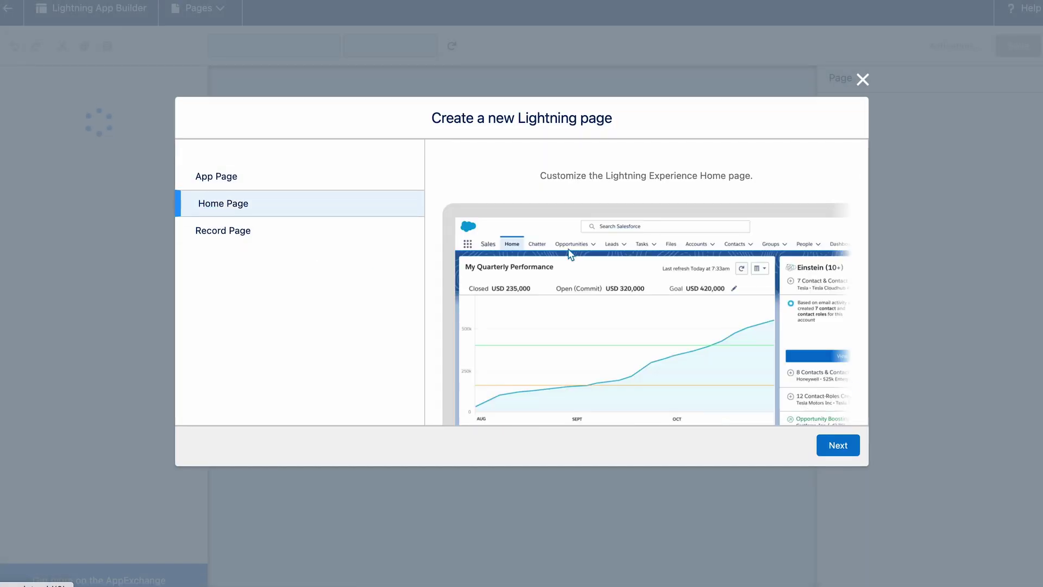
left_click(832, 445)
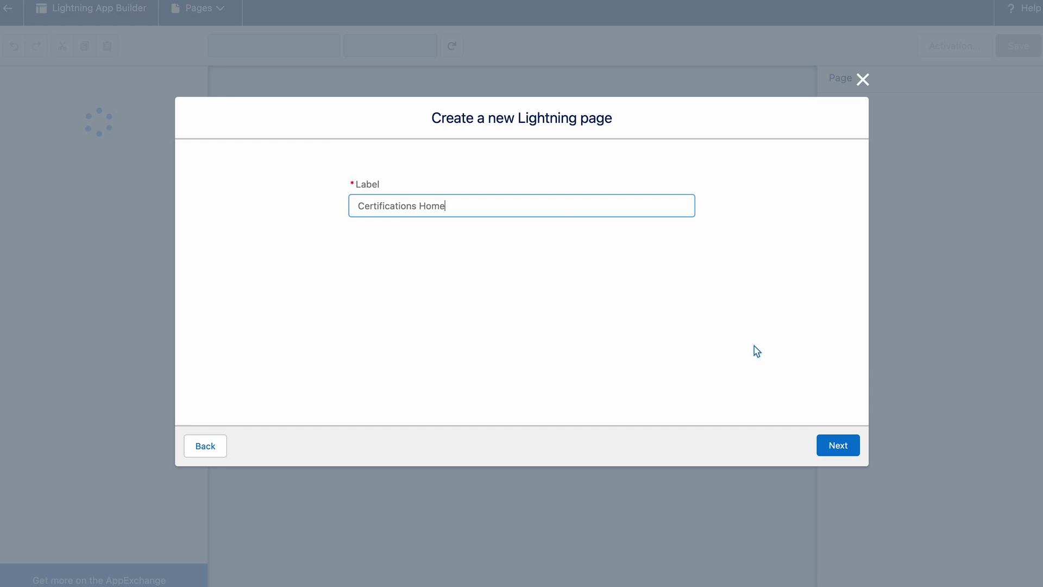
left_click(835, 445)
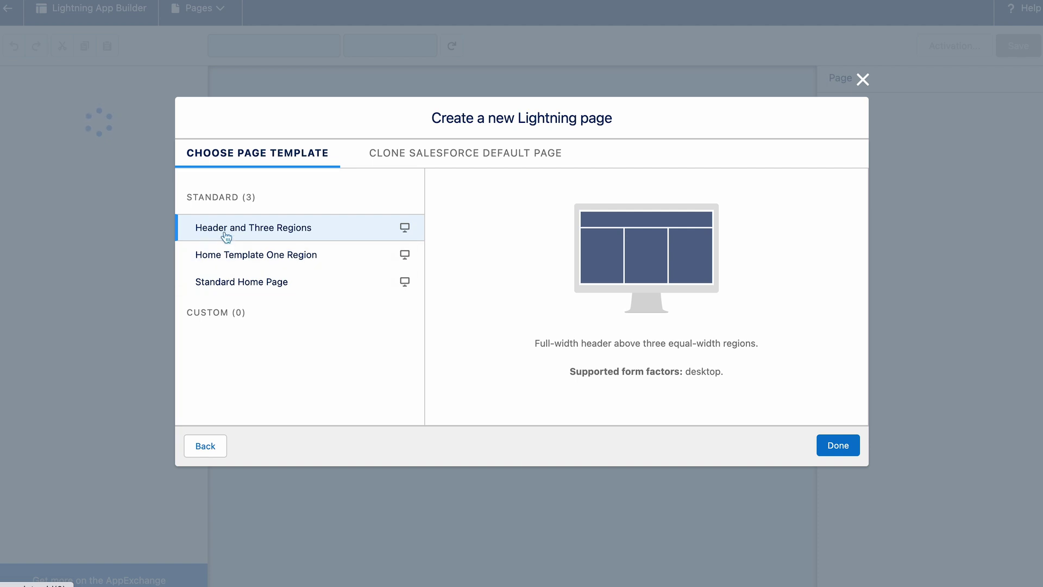
left_click(837, 447)
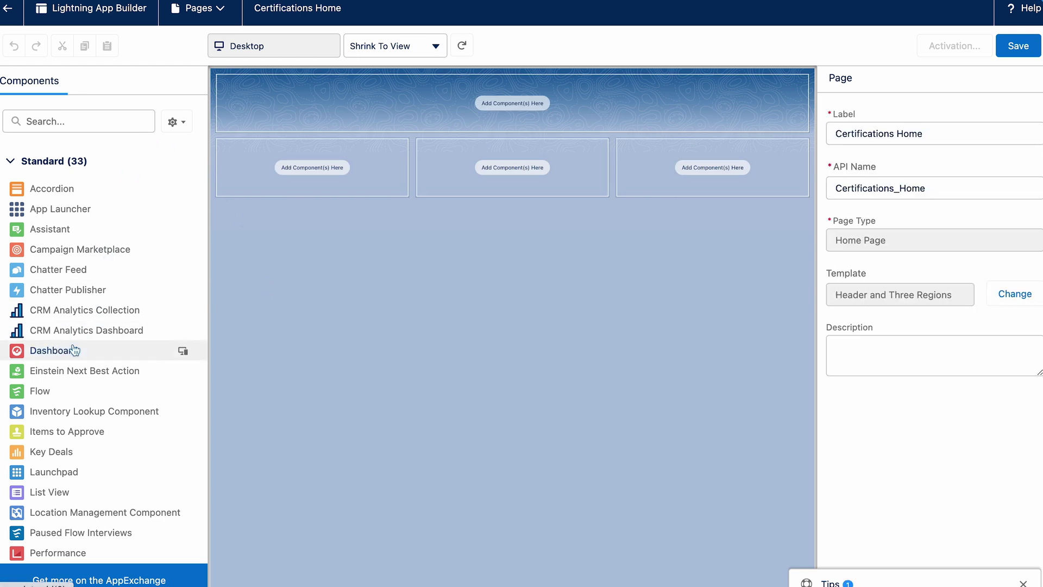
Place Dashboard in the header and Today's Events, Today's Tasks, Assistant in the lower regions
left_click_drag(81, 350, 356, 109)
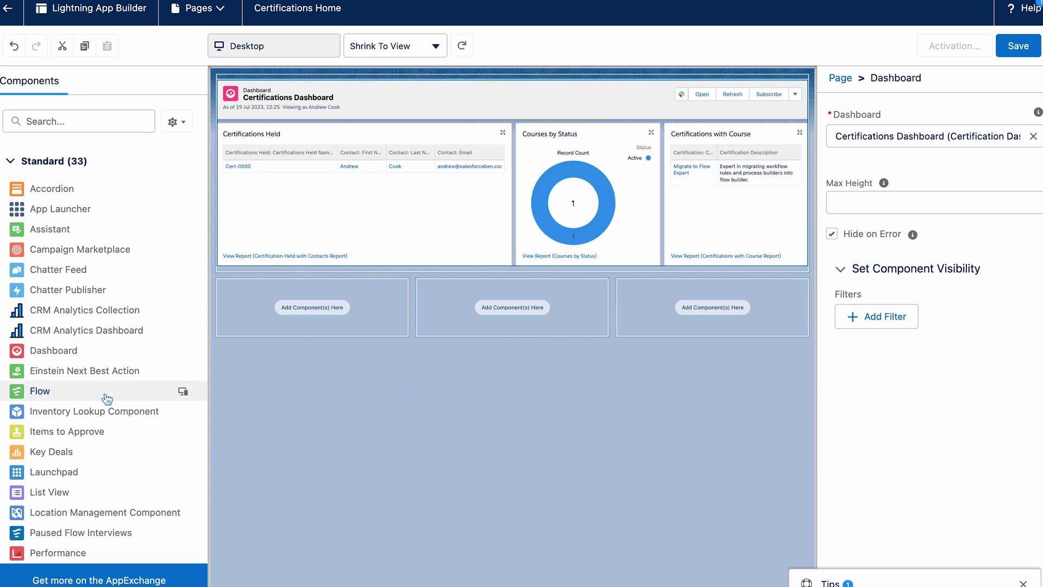
scroll(106, 395, "down", 6)
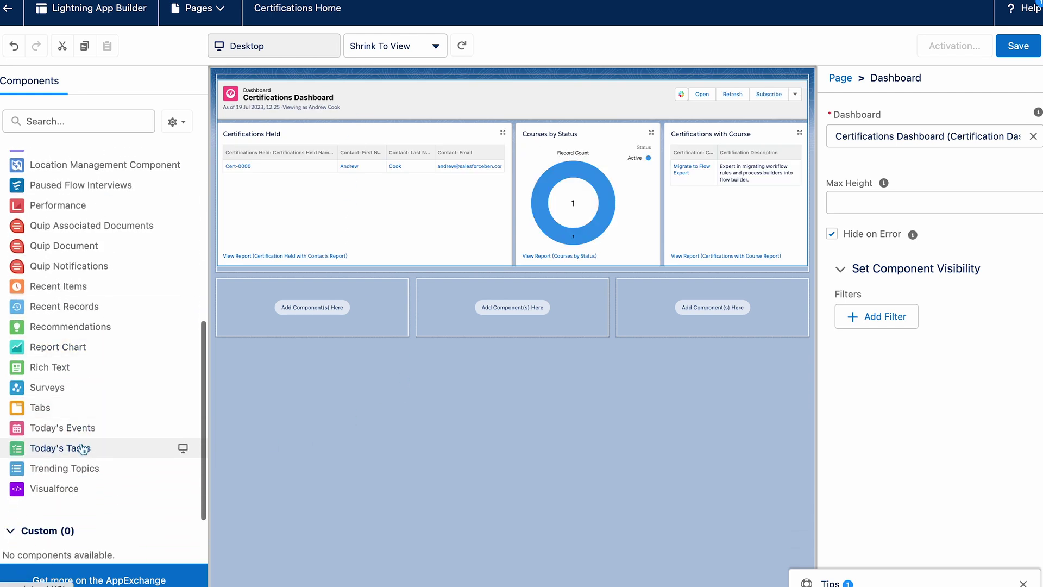
left_click_drag(77, 427, 312, 310)
left_click_drag(81, 447, 489, 315)
scroll(114, 342, "up", 3)
scroll(114, 343, "up", 3)
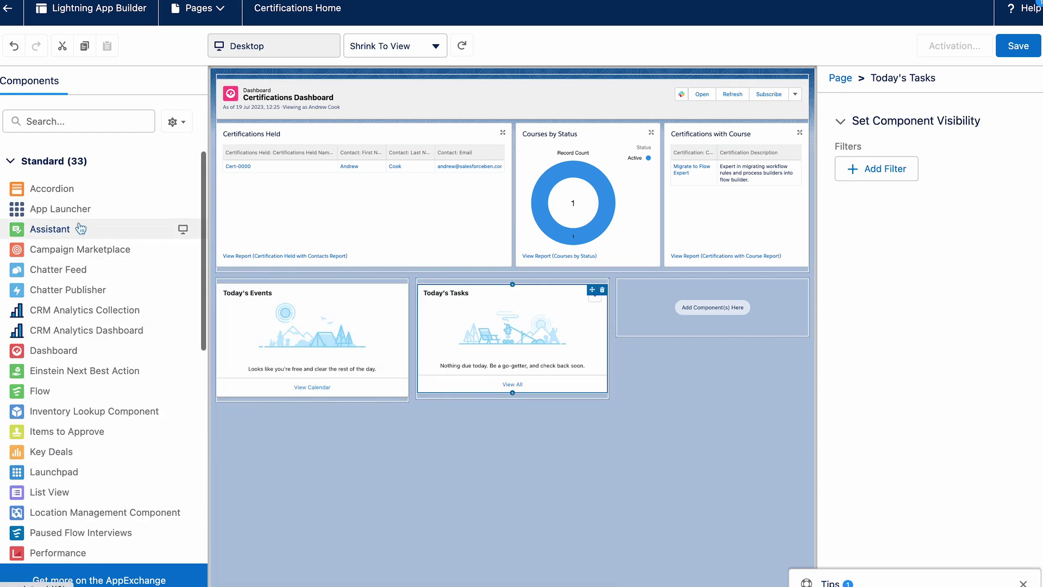
left_click_drag(76, 228, 688, 299)
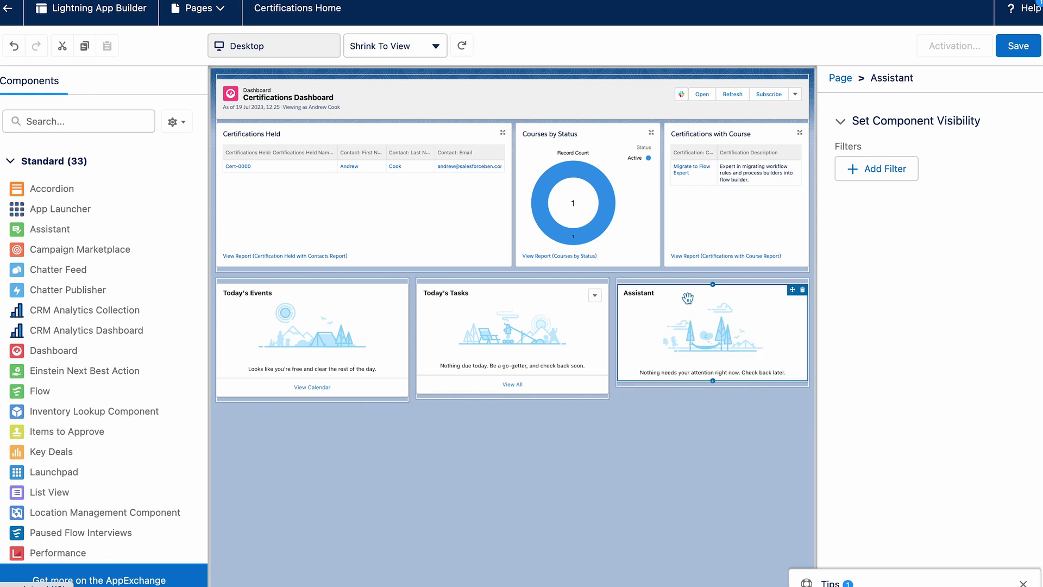
Save Certifications Home and open its app default assignment options
left_click(1013, 50)
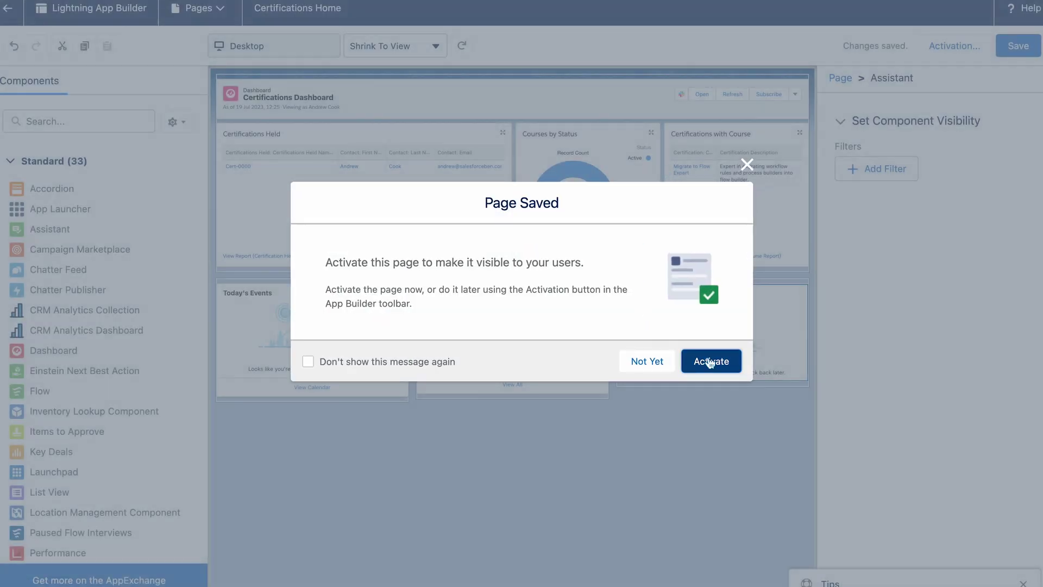
left_click(708, 361)
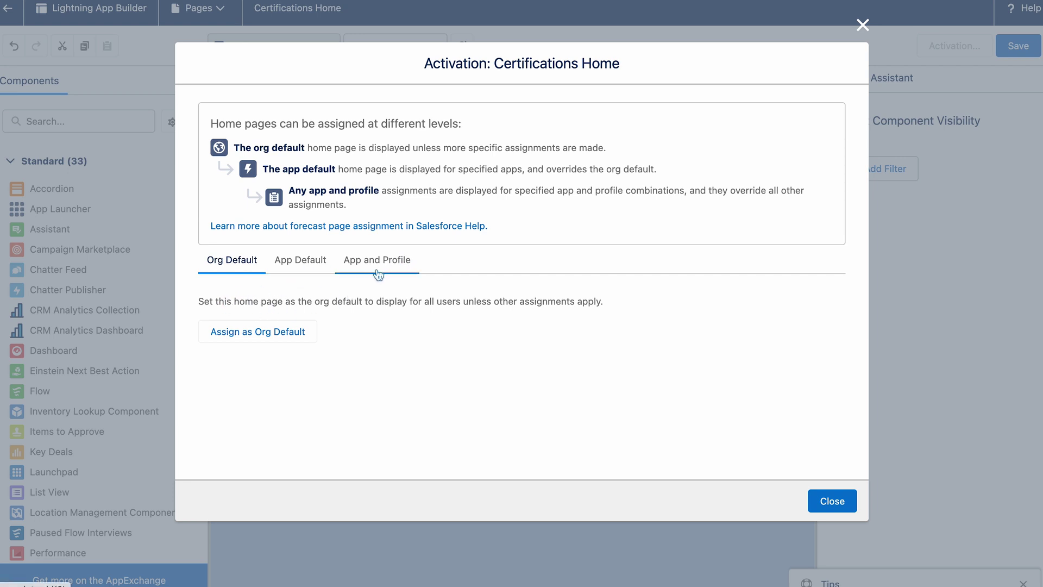
left_click(299, 272)
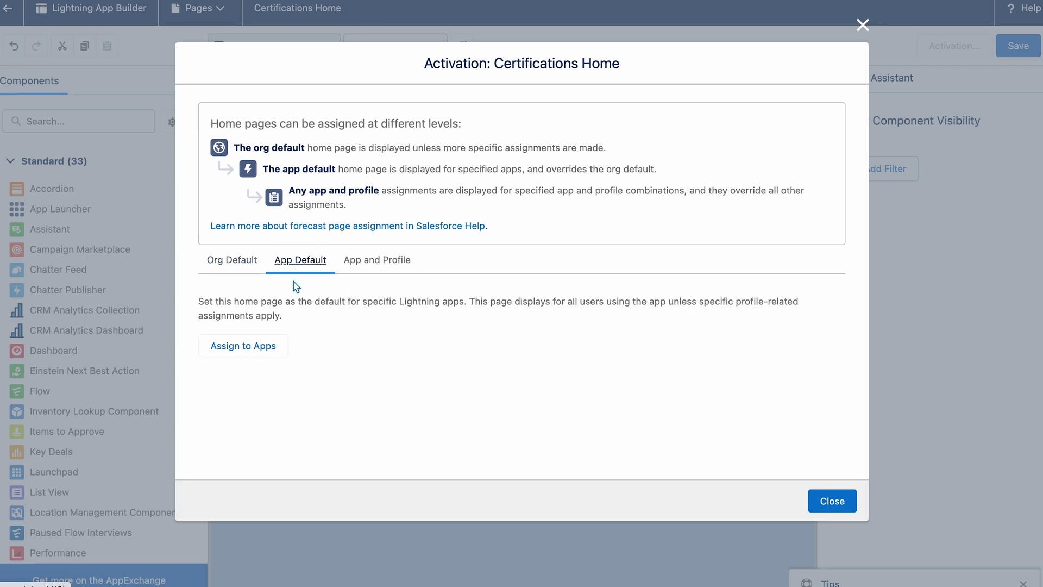
left_click(253, 341)
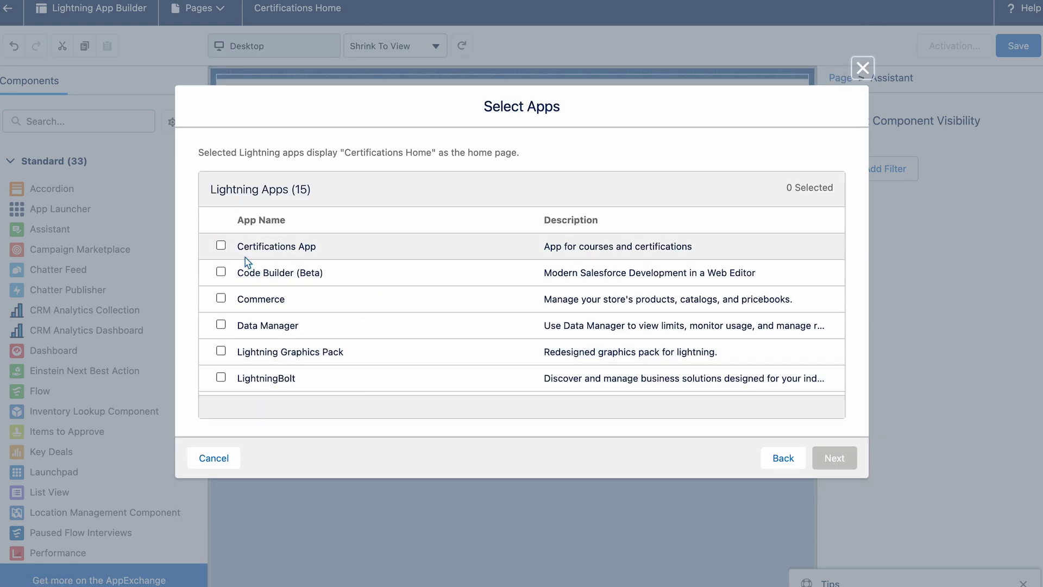
Assign it as the Certifications App home page and save the page
left_click(221, 245)
left_click(836, 466)
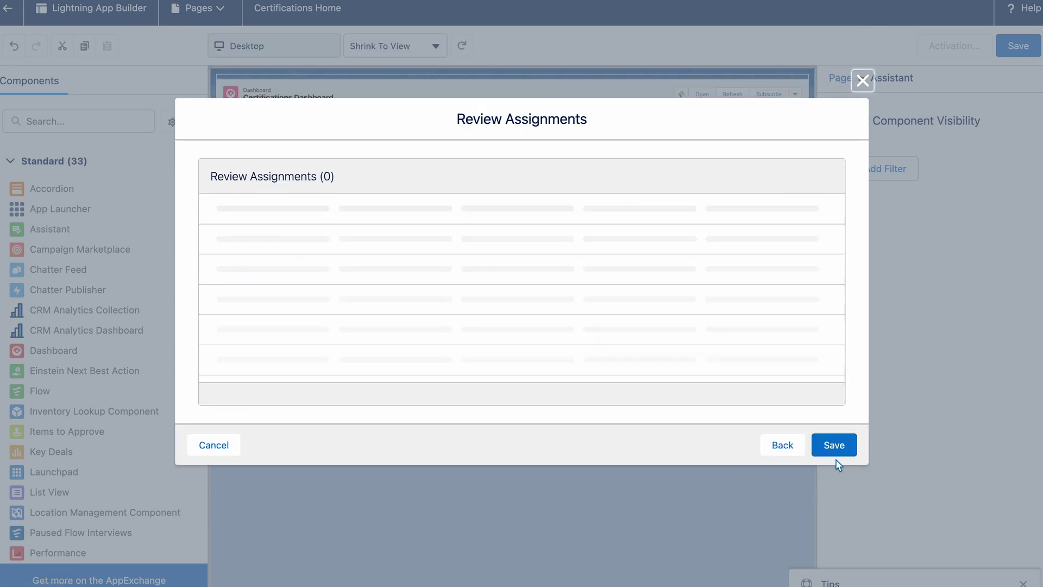
left_click(835, 445)
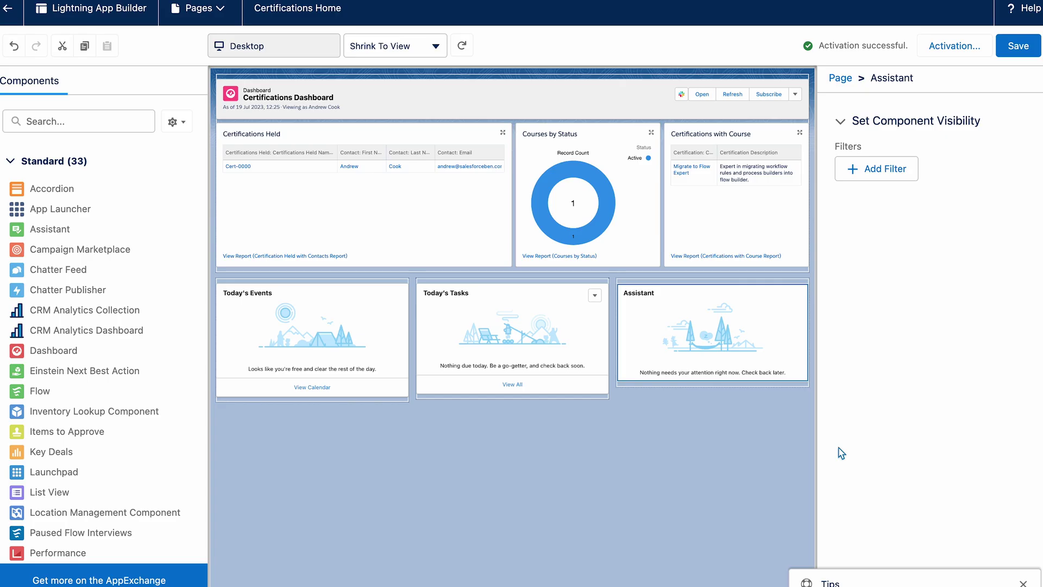
left_click(1019, 49)
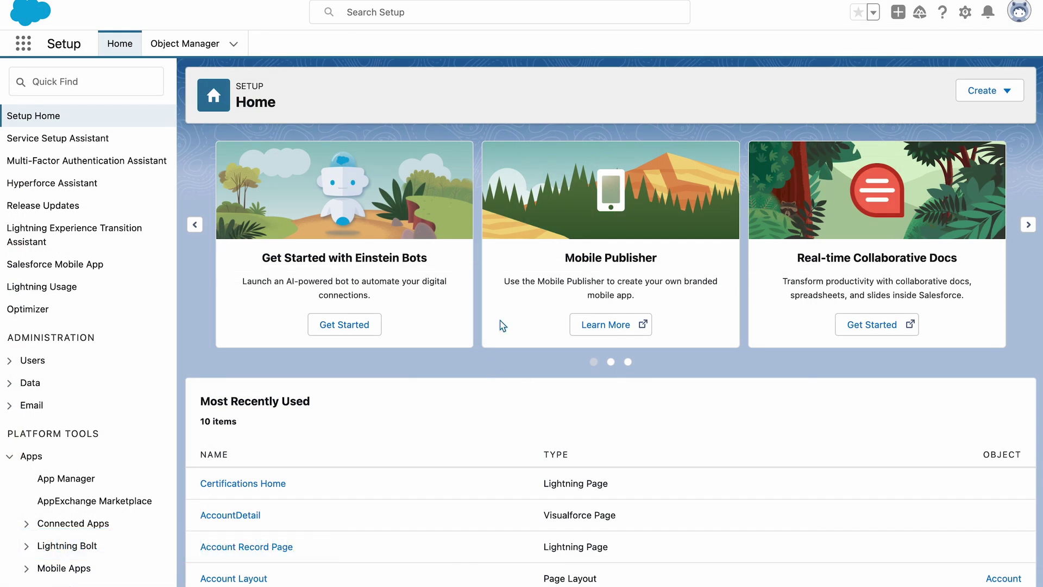
Open the Certifications App for editing from the Lightning Experience App Manager
left_click(102, 84)
type("app mana")
left_click(72, 147)
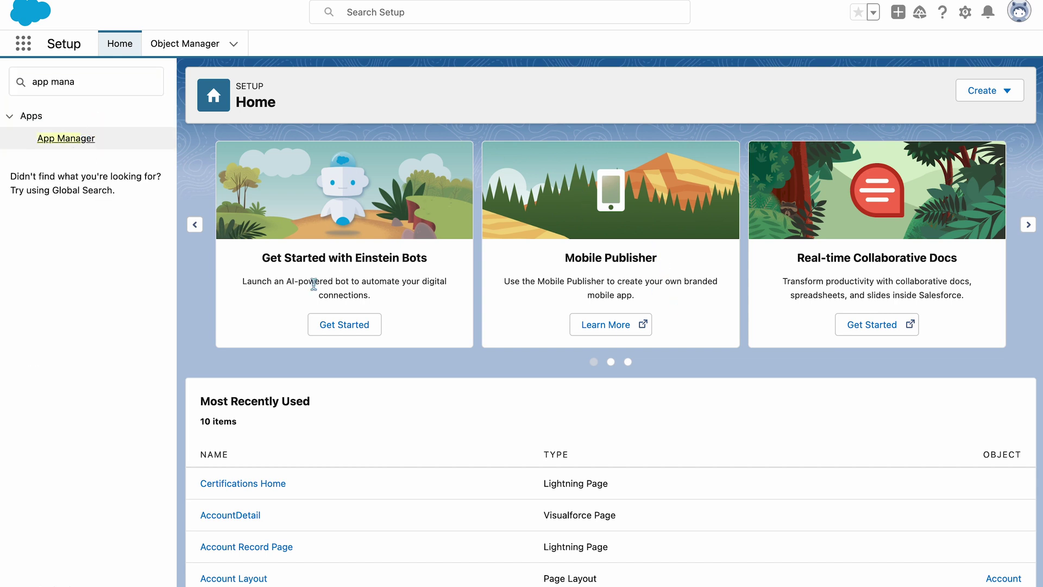
left_click(76, 140)
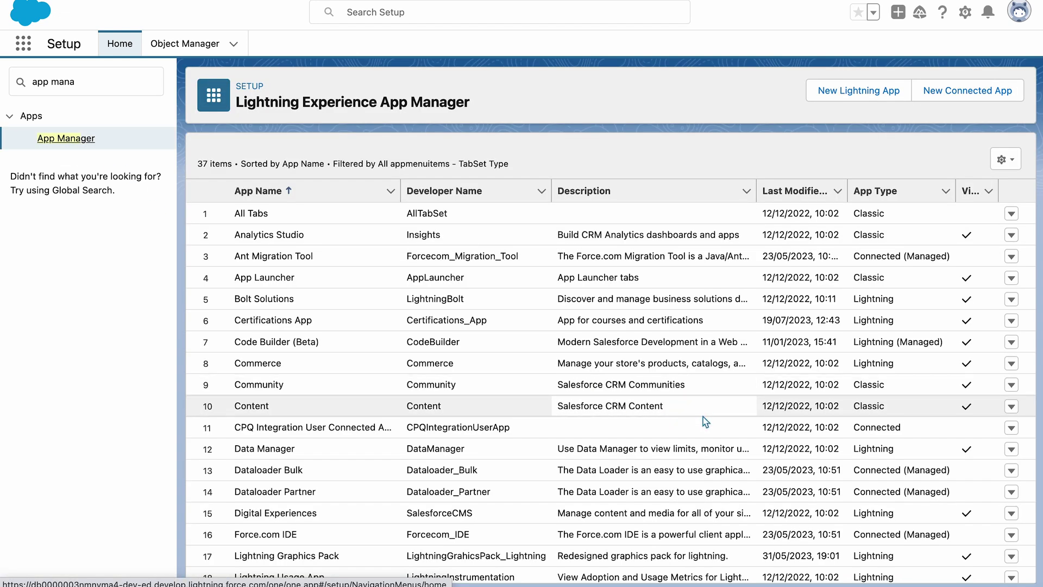
left_click(1011, 320)
left_click(971, 347)
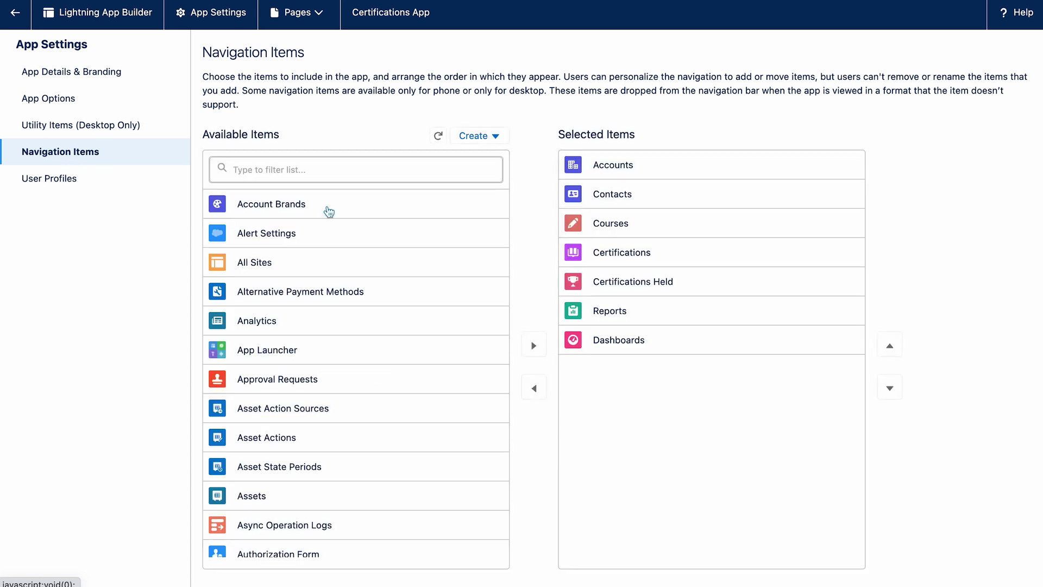
Add the Home navigation item, move it to the top of the list, and save
left_click(302, 164)
type("home")
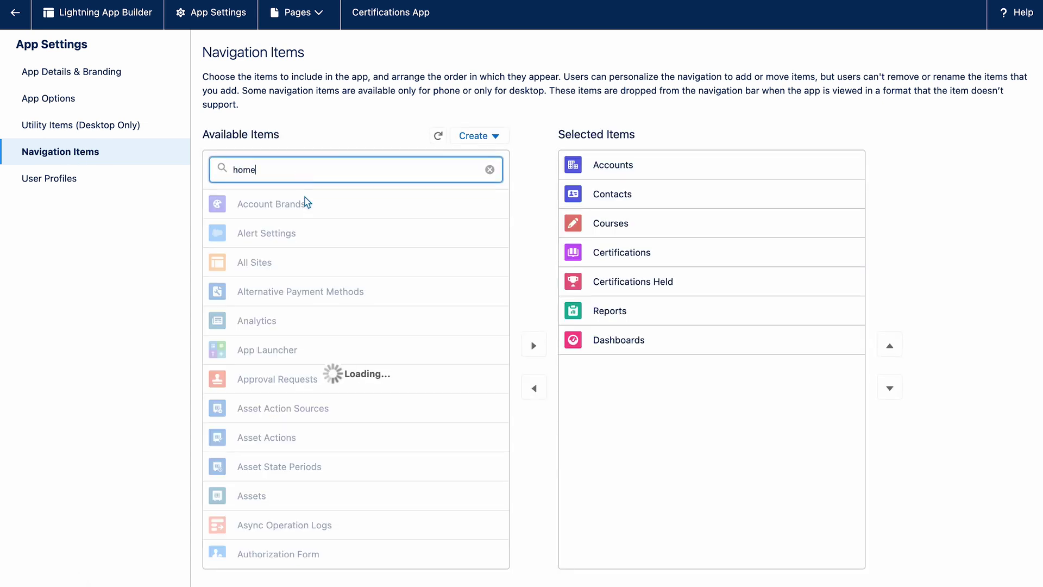
left_click(288, 264)
left_click(534, 346)
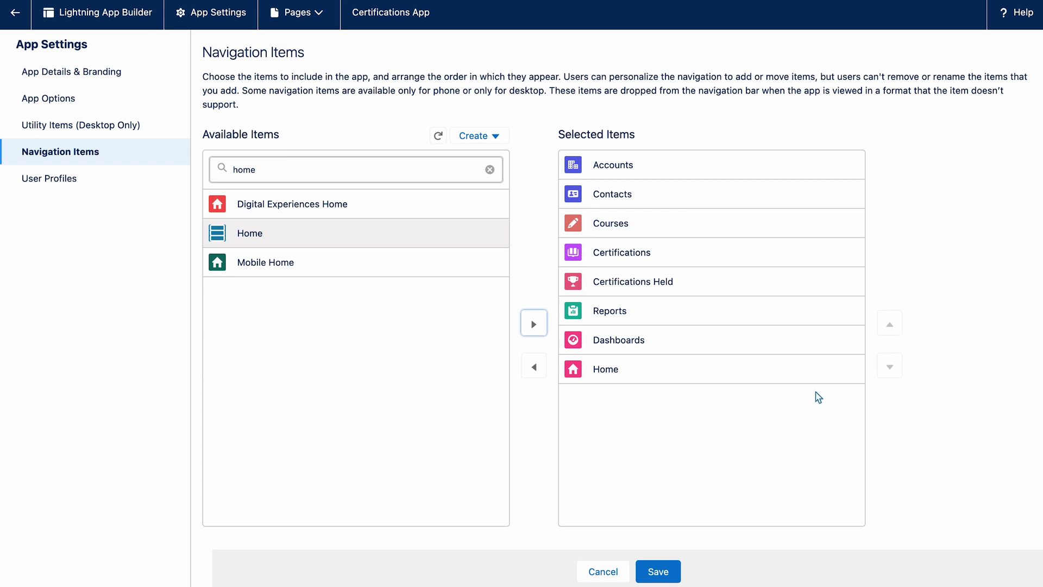
left_click(765, 375)
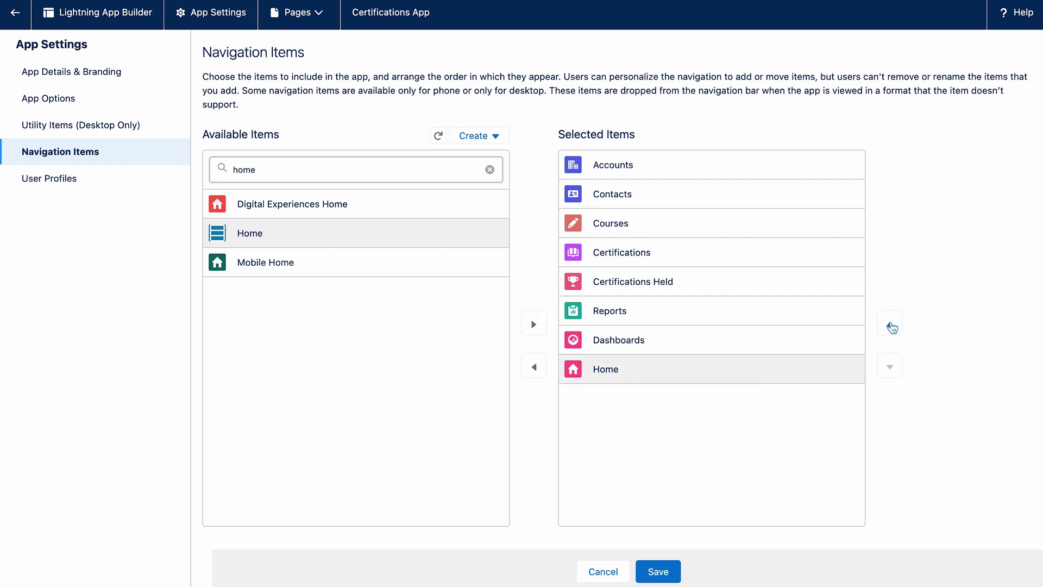
left_click(890, 324)
left_click(890, 324)
left_click(890, 324)
left_click(890, 325)
left_click(890, 324)
left_click(890, 324)
left_click(890, 325)
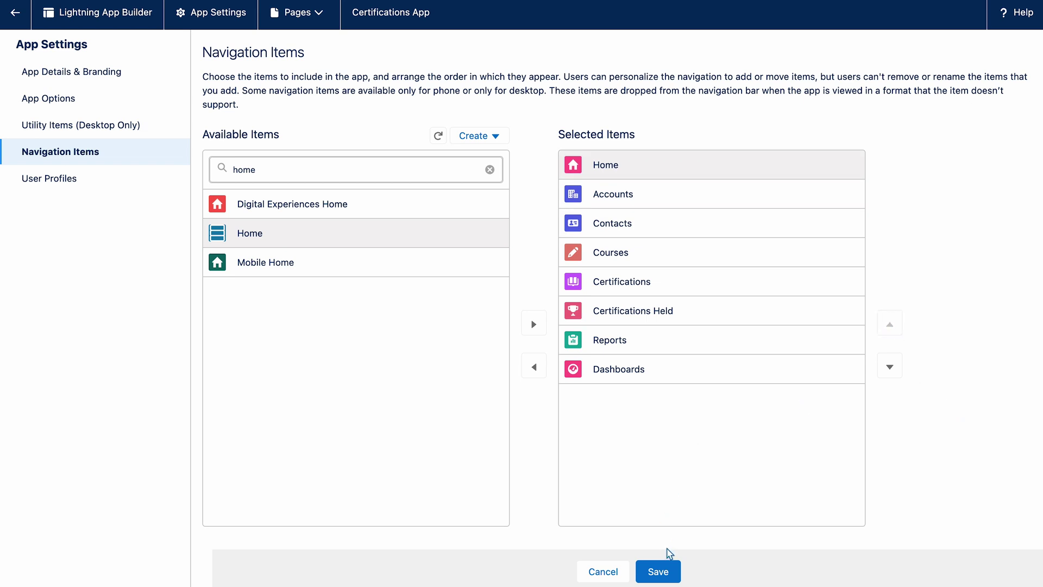
left_click(660, 572)
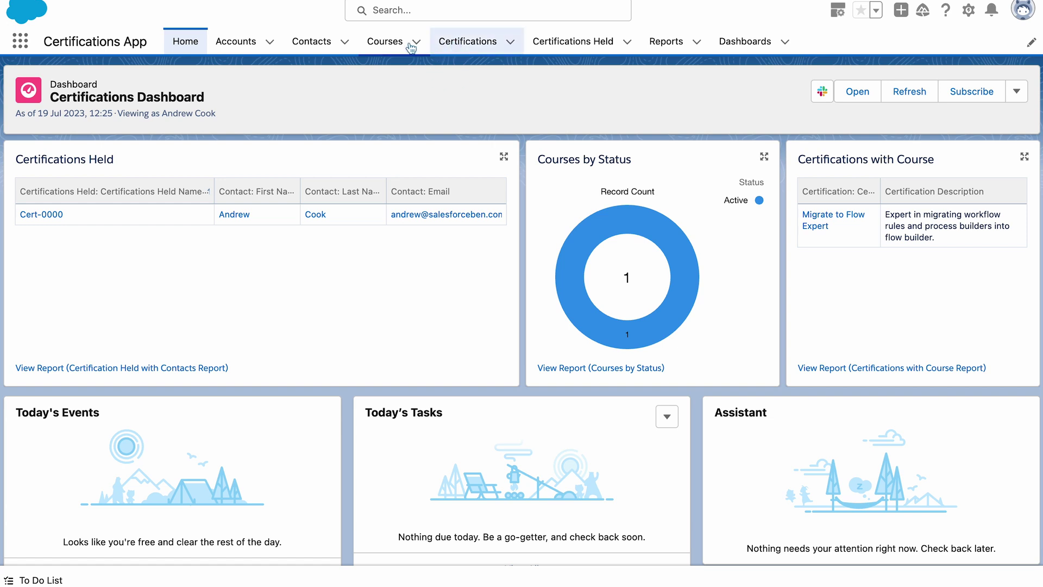
Switch to the Courses tab to see the Recently Viewed courses list
left_click(385, 44)
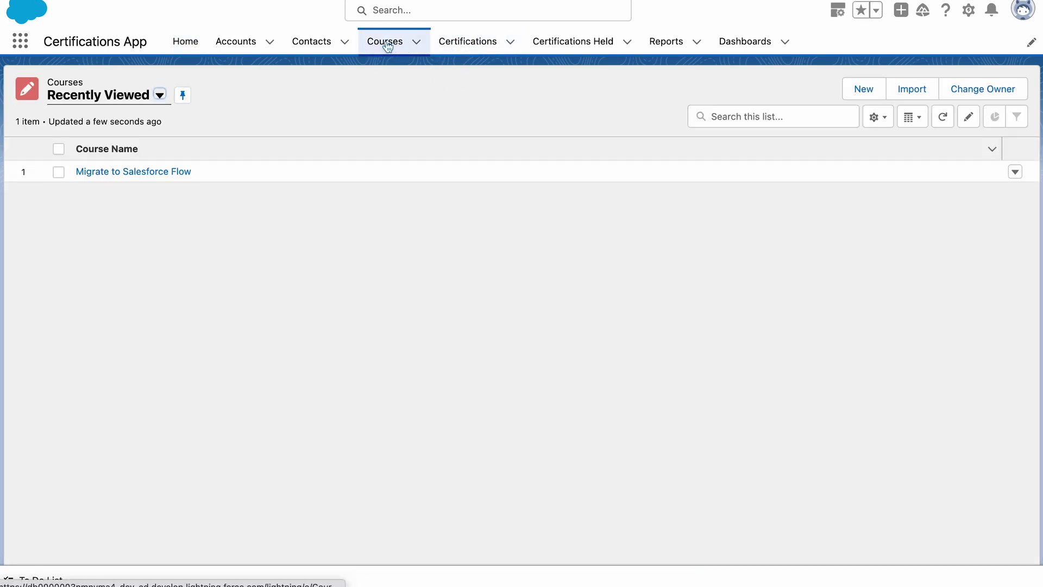